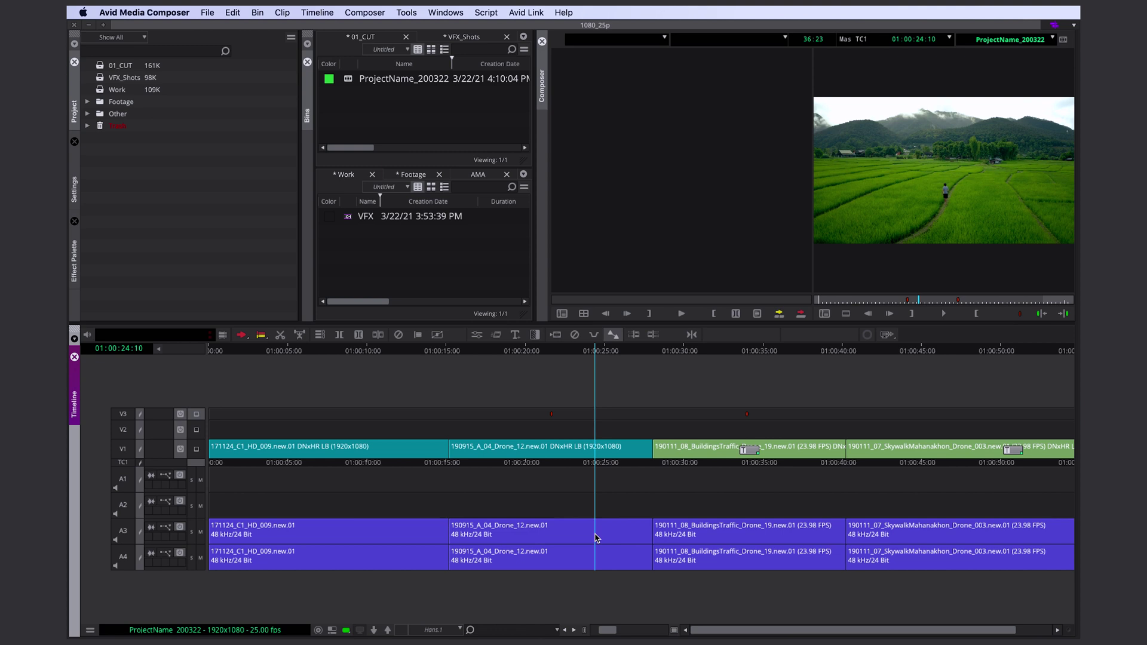
Step: Step between the VFX_001 and VFX_002 markers, then park inside the Drone_12 clip
{"action": "mouse_move", "coordinate": [595, 538]}
{"action": "left_mouse_down"}
{"action": "mouse_move", "coordinate": [671, 544]}
{"action": "mouse_move", "coordinate": [584, 553]}
{"action": "left_mouse_up"}
{"action": "left_click", "coordinate": [571, 427]}
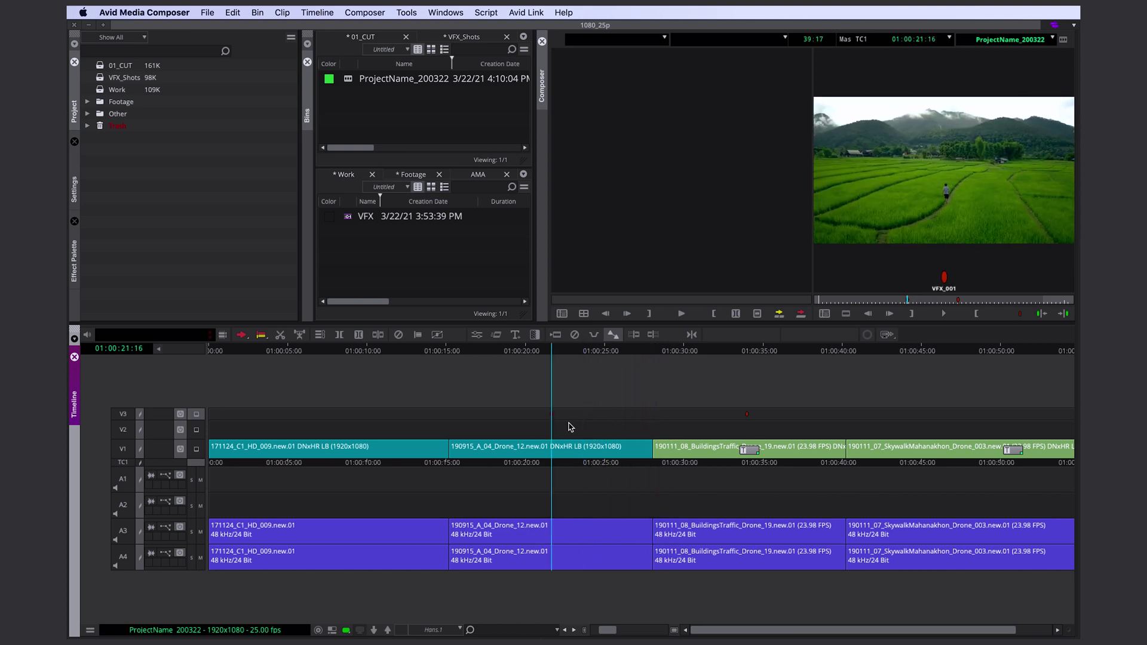
{"action": "key", "text": "shift+super+Right"}
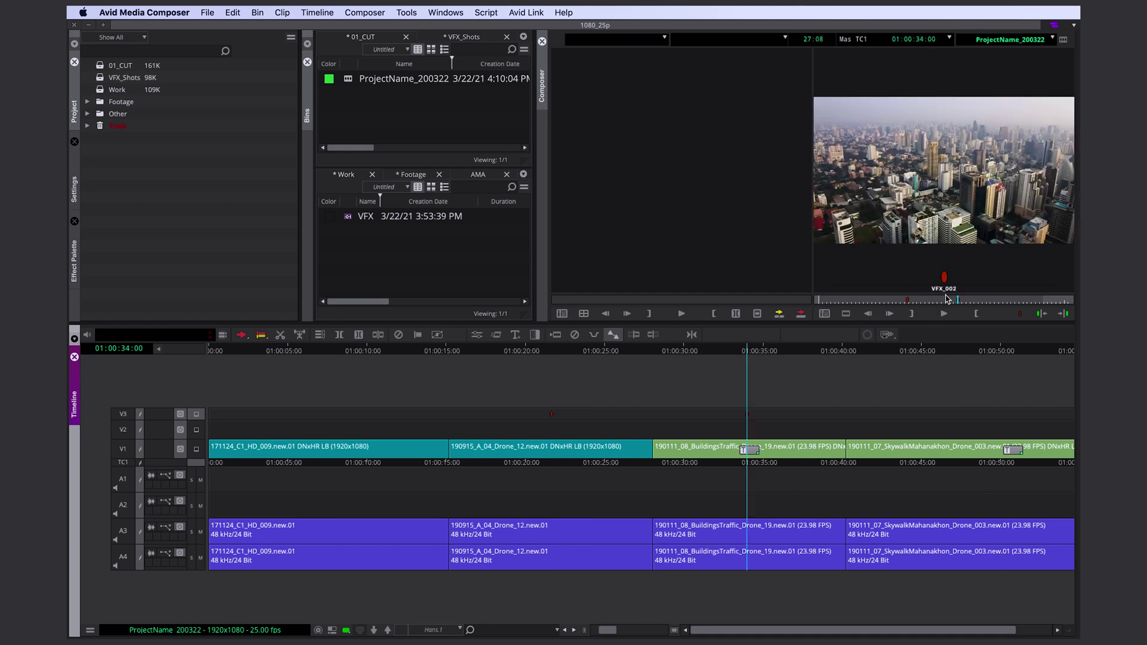
{"action": "key", "text": "shift+super+Left"}
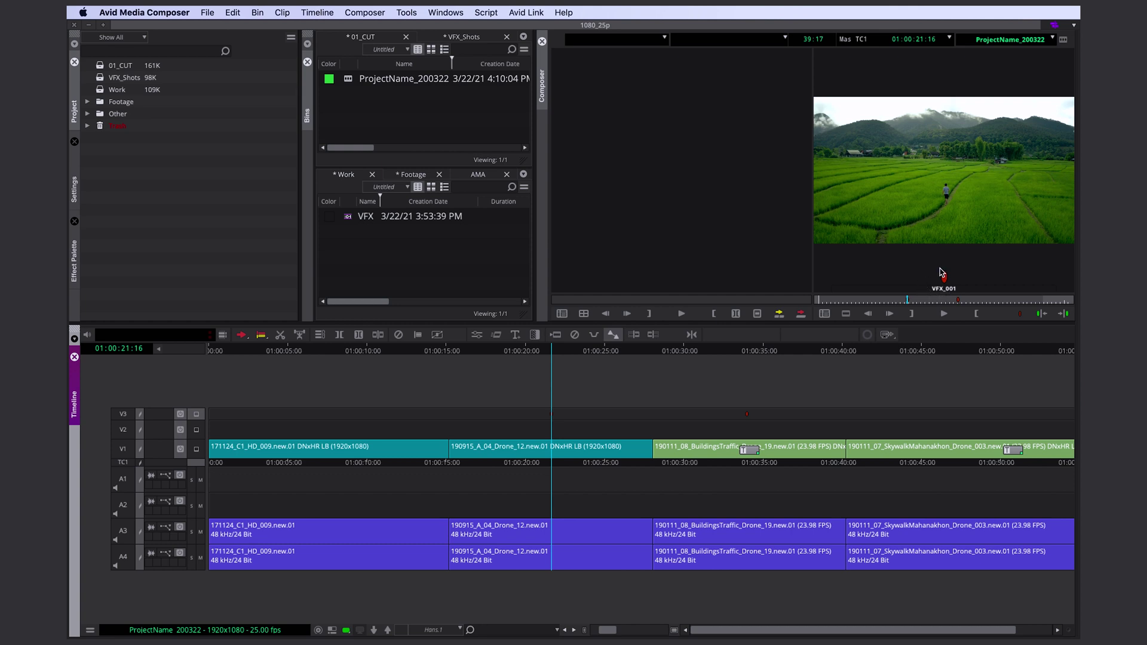
{"action": "left_click_drag", "start_coordinate": [552, 481], "coordinate": [727, 496]}
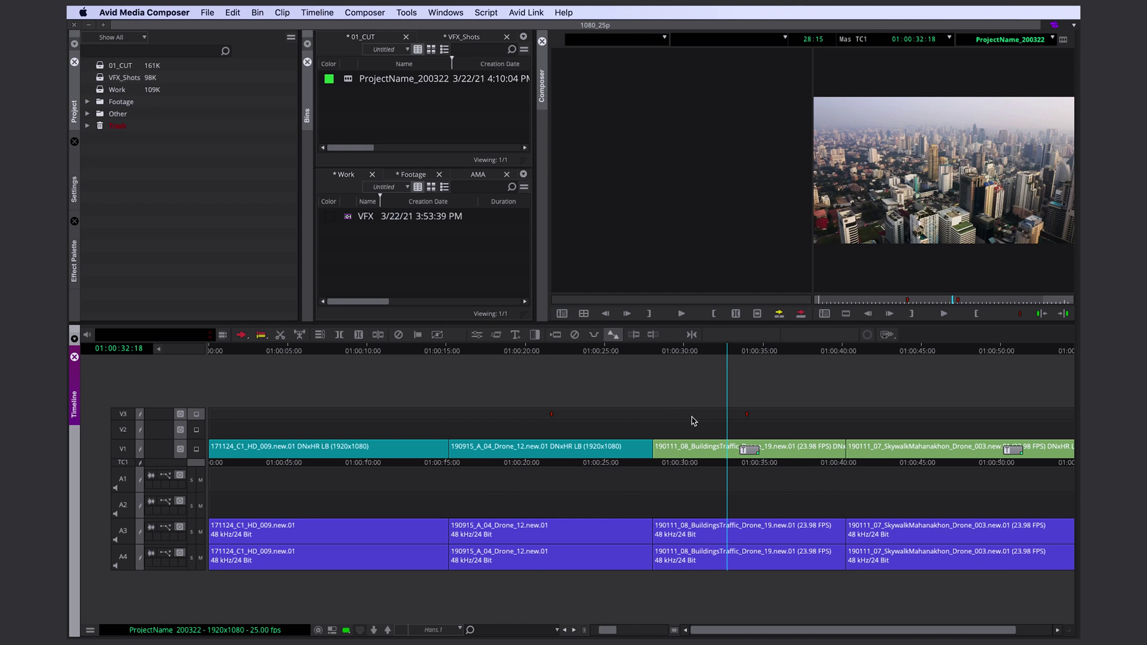
{"action": "left_click", "coordinate": [549, 423]}
Step: Mark the Drone_12 clip and drop the VFX effect onto V2 above it
{"action": "key", "text": "t"}
{"action": "left_click", "coordinate": [123, 430]}
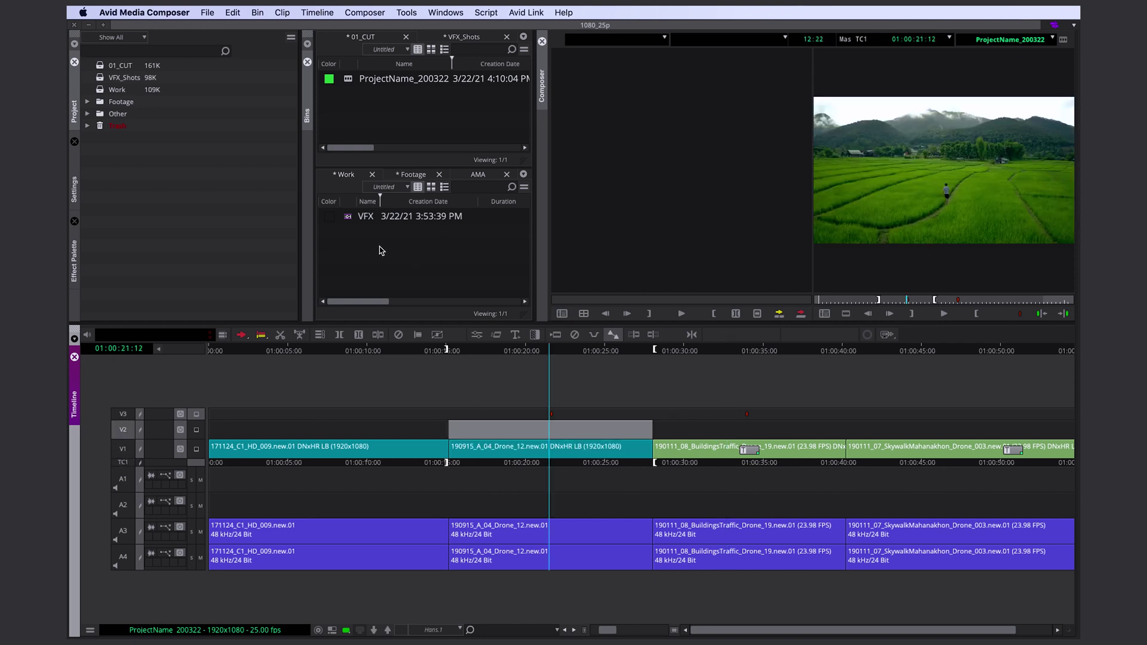
{"action": "mouse_move", "coordinate": [355, 220]}
{"action": "left_mouse_down"}
{"action": "mouse_move", "coordinate": [491, 351]}
{"action": "mouse_move", "coordinate": [521, 431]}
{"action": "left_mouse_up"}
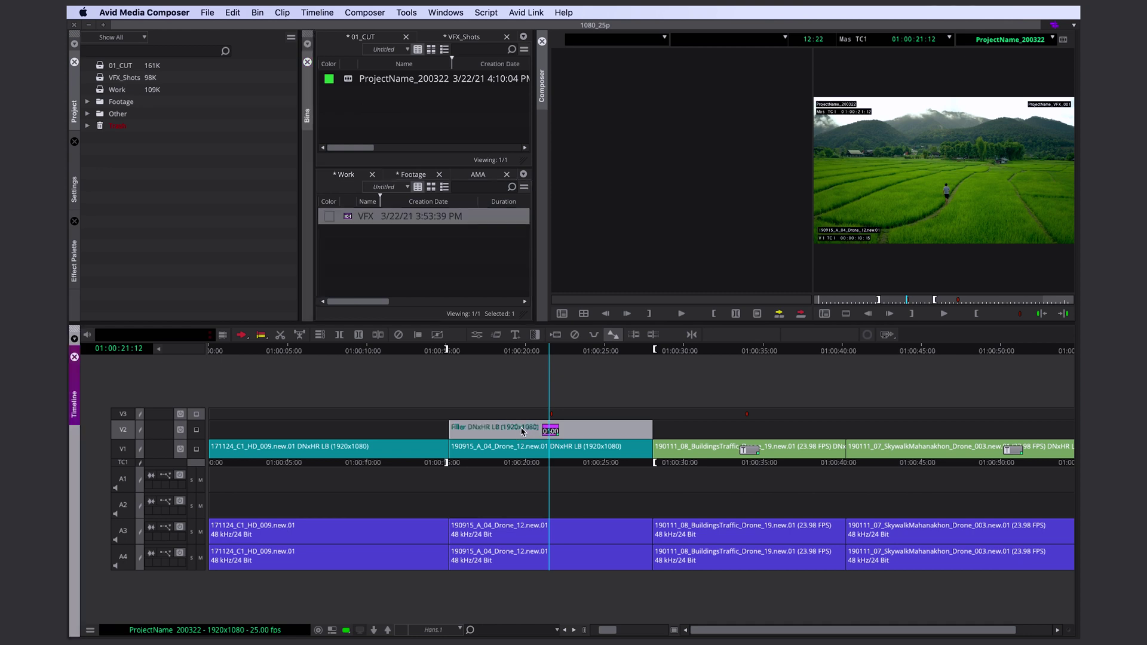
Step: Add the VFX effect above BuildingsTraffic on V2 and open its Effect Editor at VFX_001
{"action": "left_click", "coordinate": [695, 445]}
{"action": "left_click", "coordinate": [123, 430]}
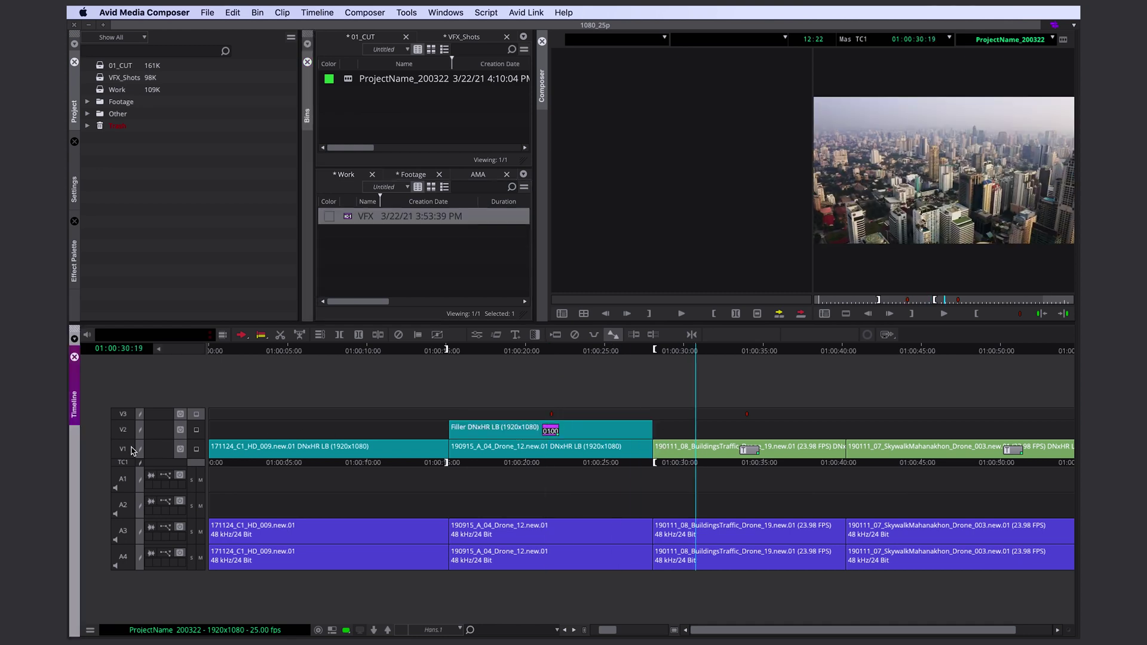
{"action": "left_click", "coordinate": [126, 449]}
{"action": "key", "text": "t"}
{"action": "left_click", "coordinate": [125, 449]}
{"action": "left_click", "coordinate": [124, 430]}
{"action": "left_click_drag", "start_coordinate": [346, 216], "coordinate": [694, 439]}
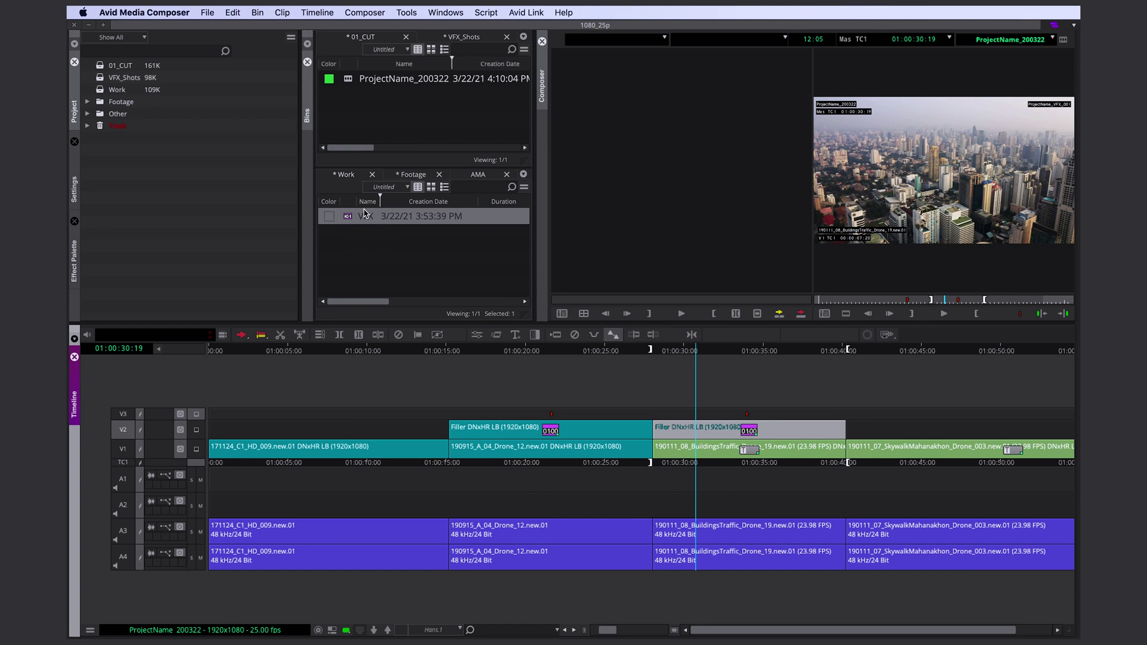
{"action": "key", "text": "ctrl+Left"}
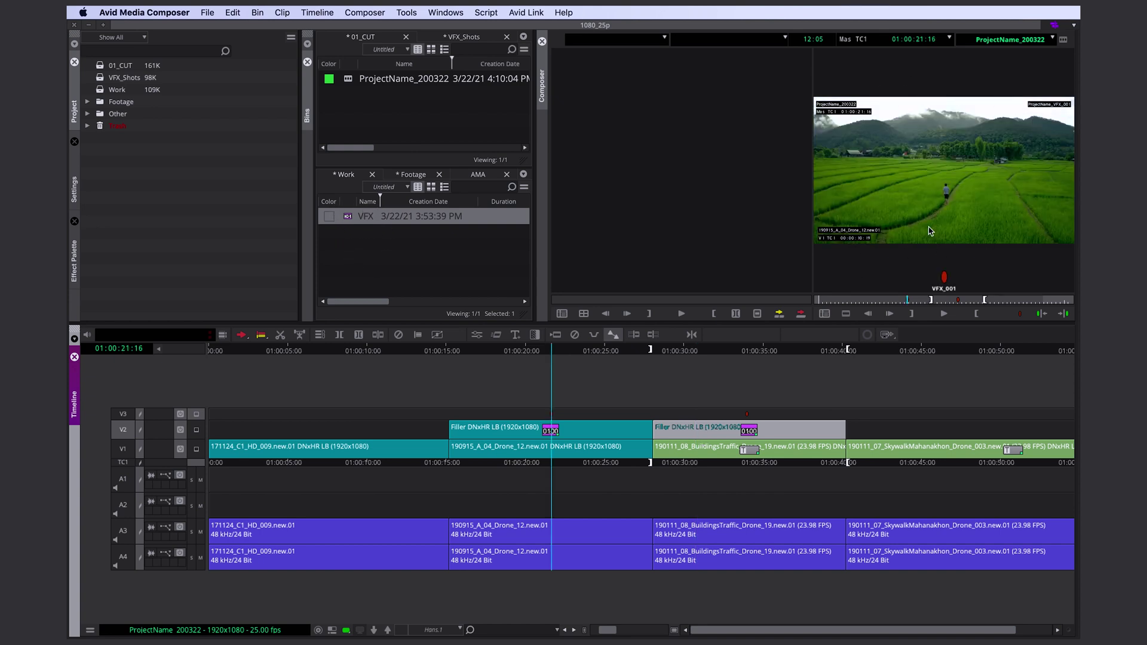
{"action": "key", "text": "ctrl+8"}
Step: Switch off the Display 2–4 burn-ins and expand the Display 1 parameters
{"action": "left_click", "coordinate": [221, 105]}
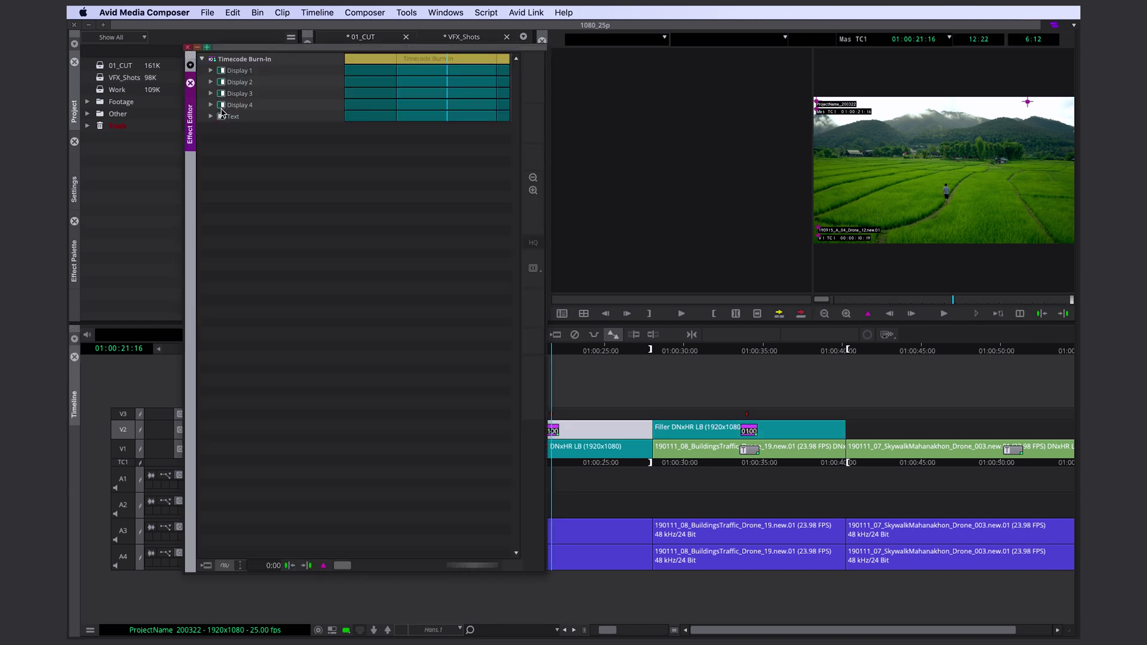
{"action": "left_click", "coordinate": [221, 94]}
{"action": "left_click", "coordinate": [221, 82]}
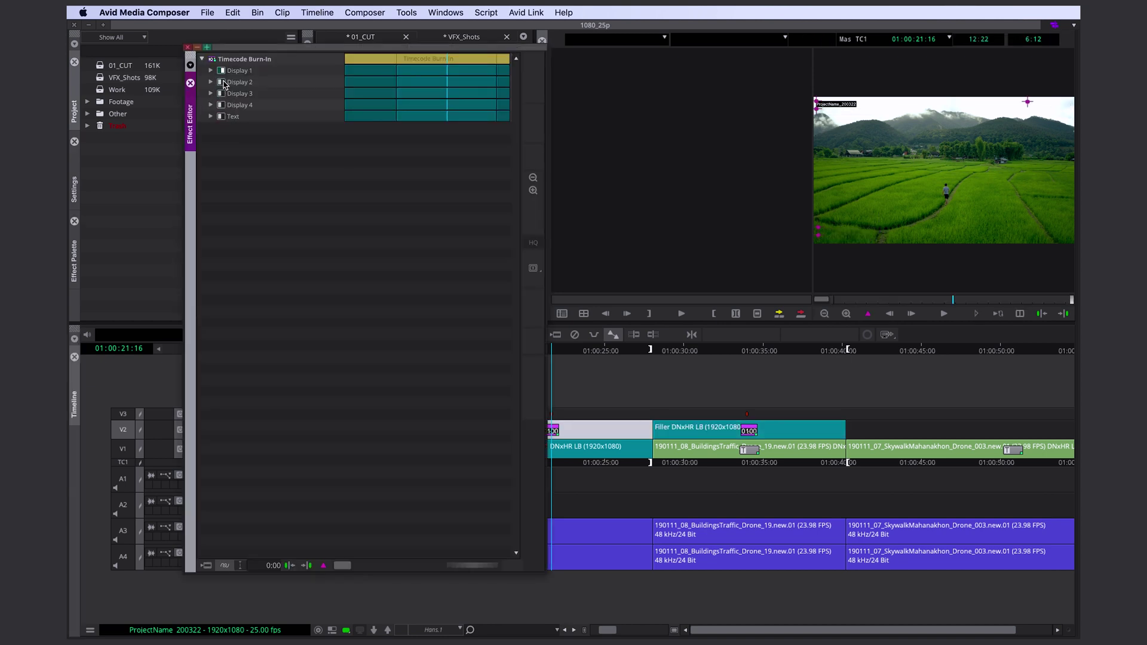
{"action": "left_click", "coordinate": [210, 71]}
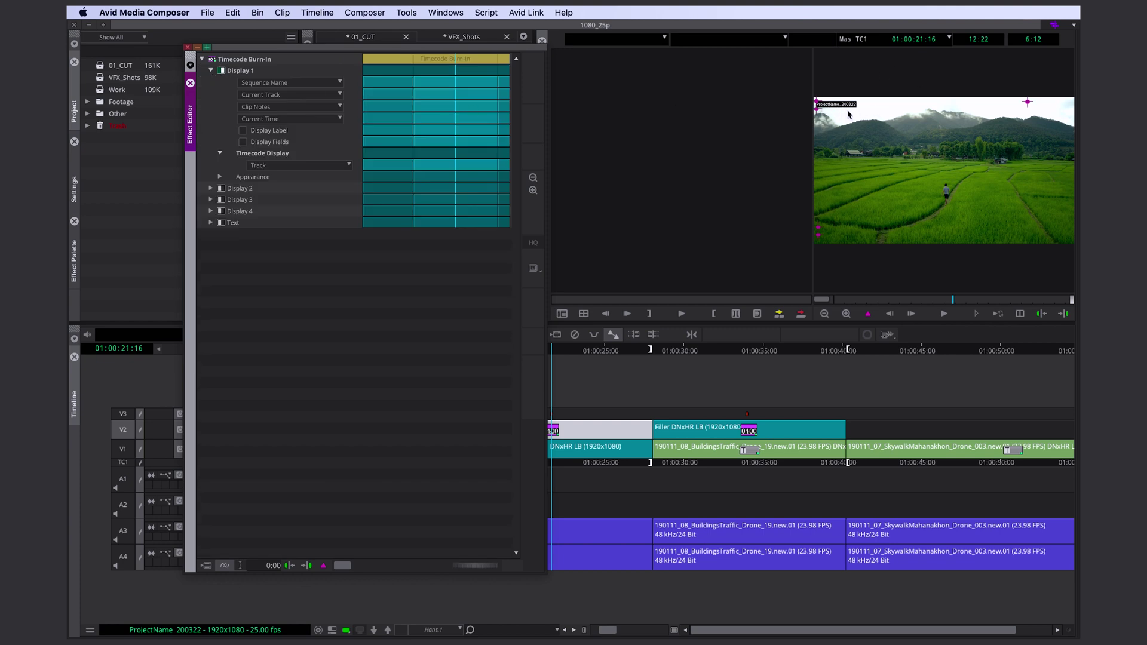
Step: Turn on Display 2 timecode, Display 3 clip name, Display 4 track timecode and Text
{"action": "left_click", "coordinate": [211, 188]}
{"action": "left_click", "coordinate": [221, 188]}
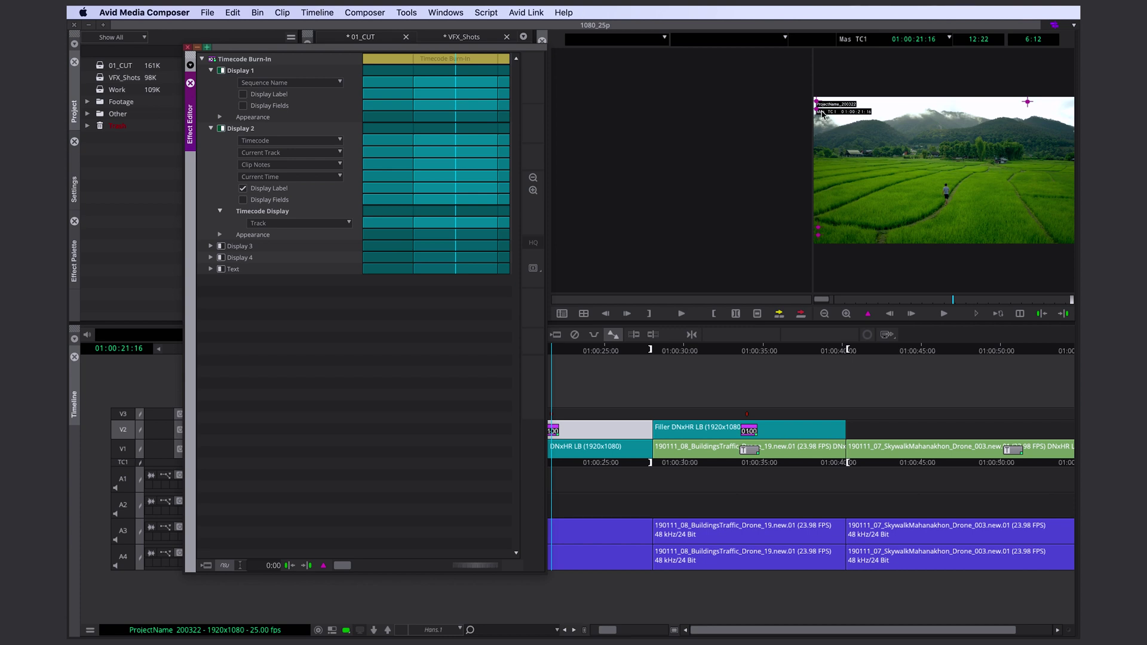
{"action": "left_click", "coordinate": [221, 246]}
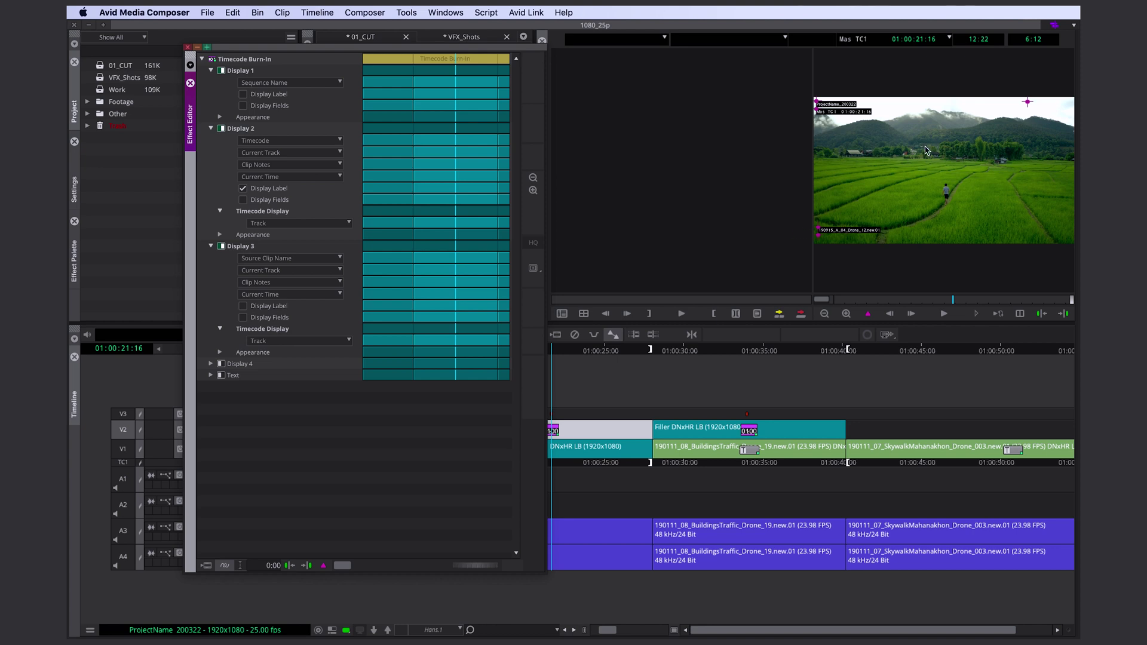
{"action": "left_click", "coordinate": [221, 364]}
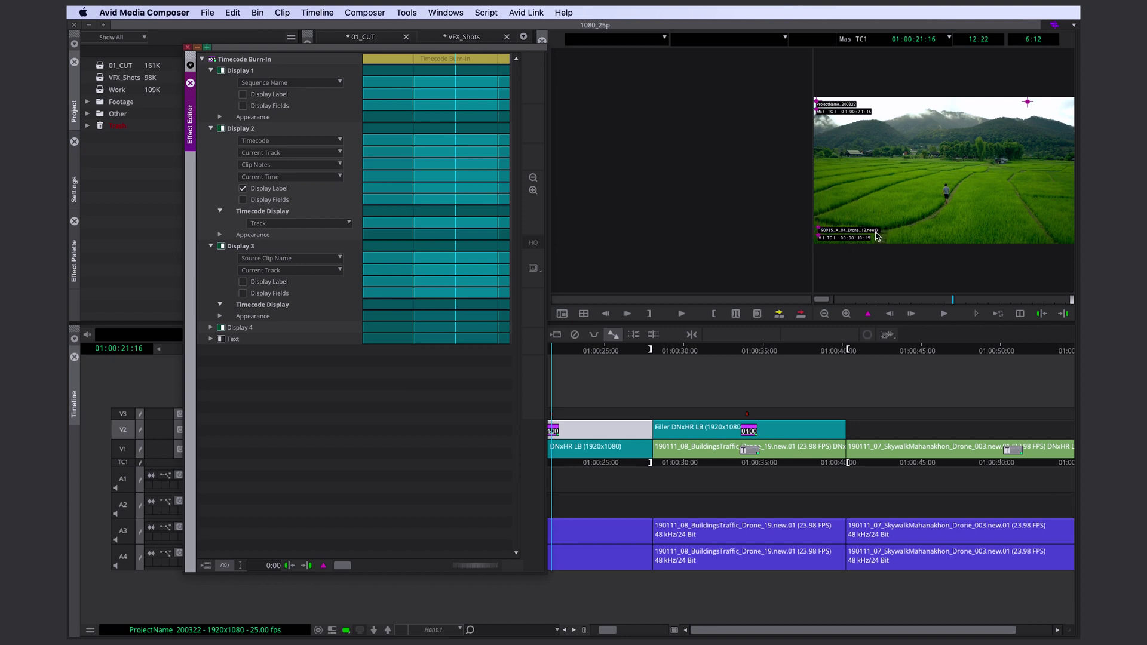
{"action": "left_click", "coordinate": [221, 339]}
{"action": "left_click", "coordinate": [211, 339]}
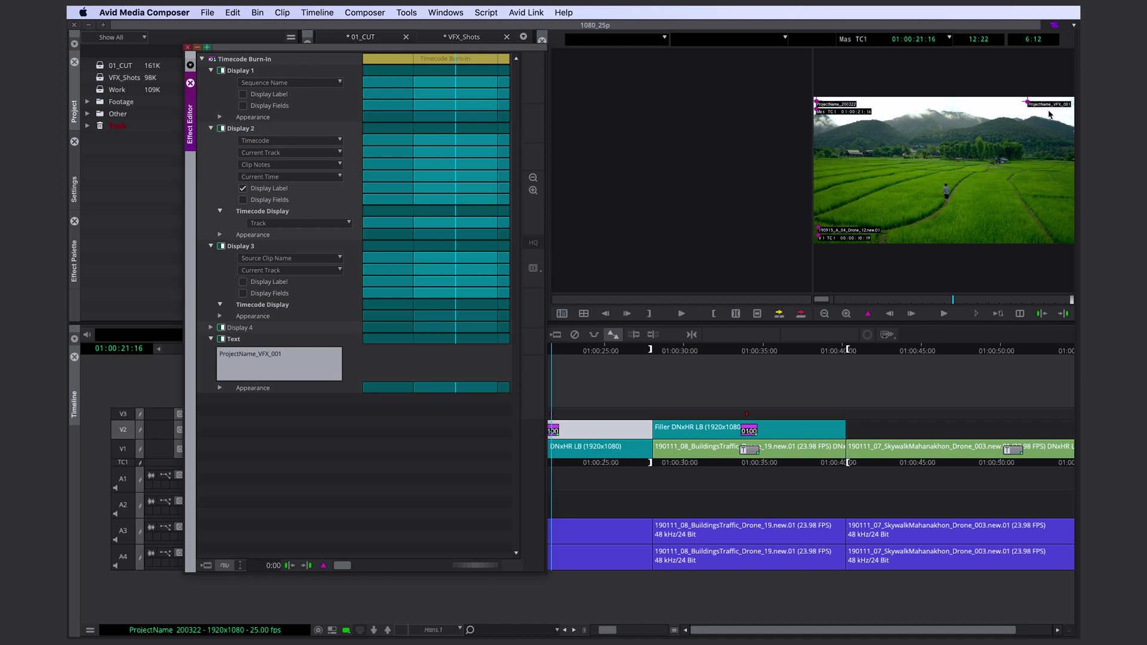
Step: Set the second burn-in's Text to ProjectName_VFX_002 in its Effect Editor
{"action": "left_click", "coordinate": [187, 46]}
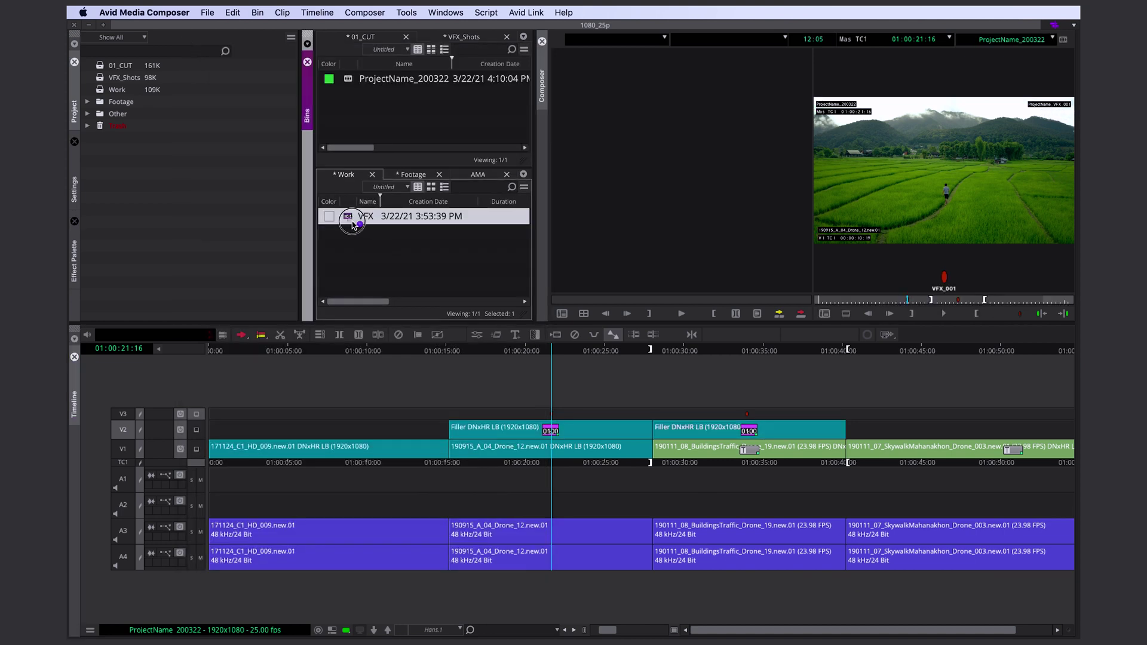
{"action": "left_click", "coordinate": [672, 429]}
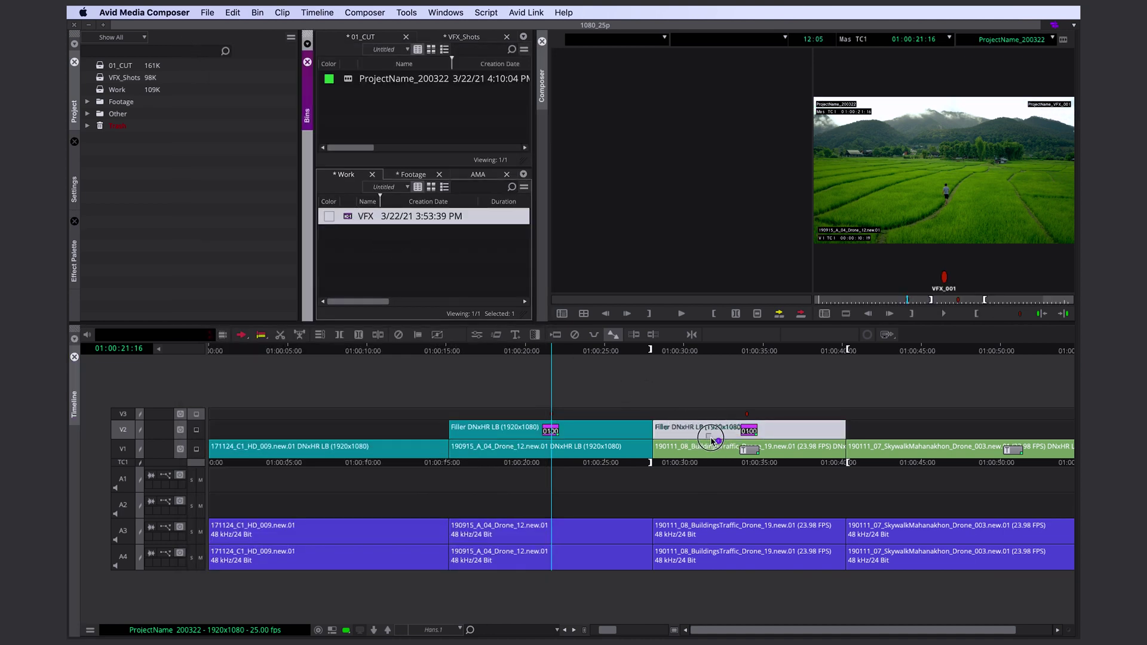
{"action": "left_click", "coordinate": [746, 430]}
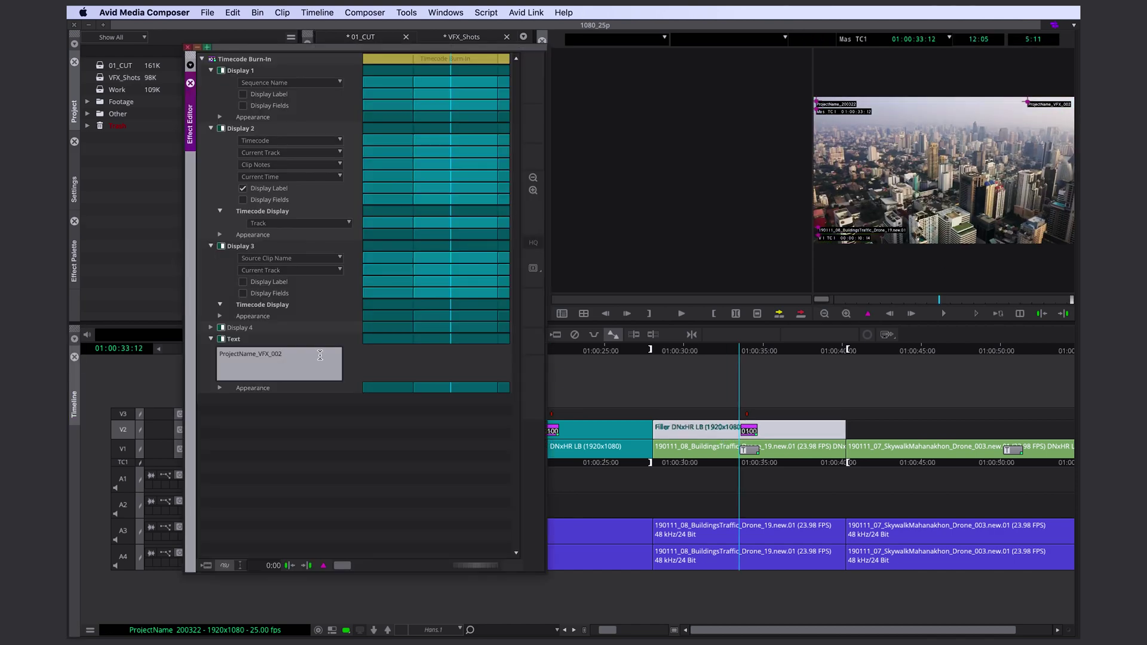
{"action": "left_click", "coordinate": [187, 47]}
Step: Clear the In/Out marks with G and scrub both VFX shots to check the burn-ins
{"action": "left_click", "coordinate": [571, 447]}
{"action": "key", "text": "g"}
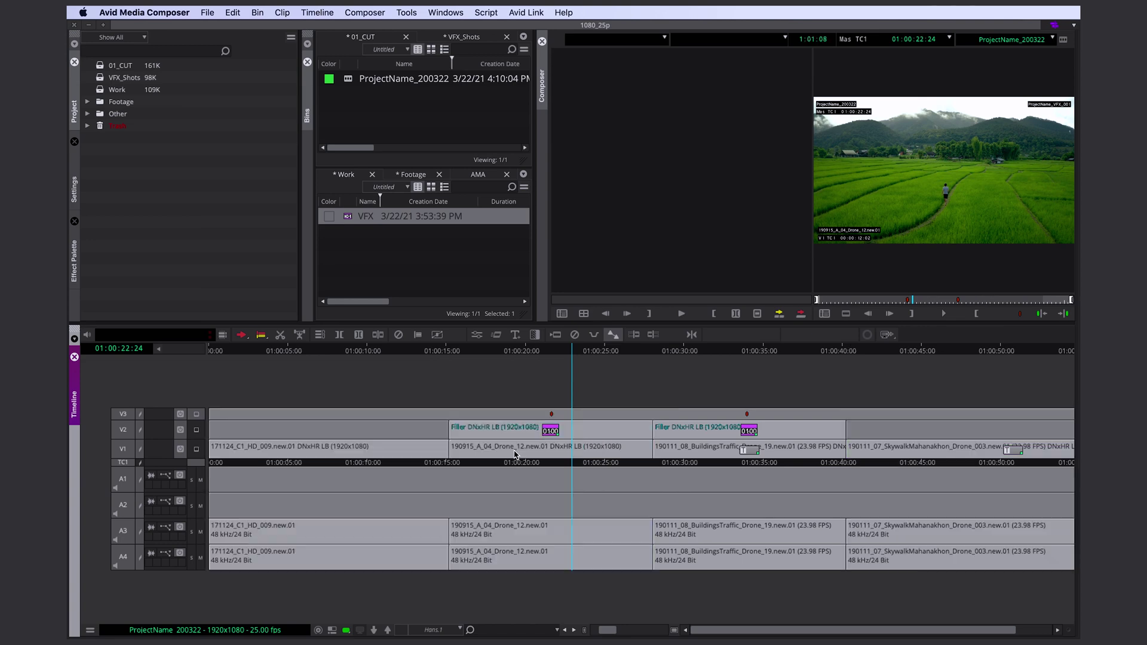
{"action": "left_click", "coordinate": [428, 496]}
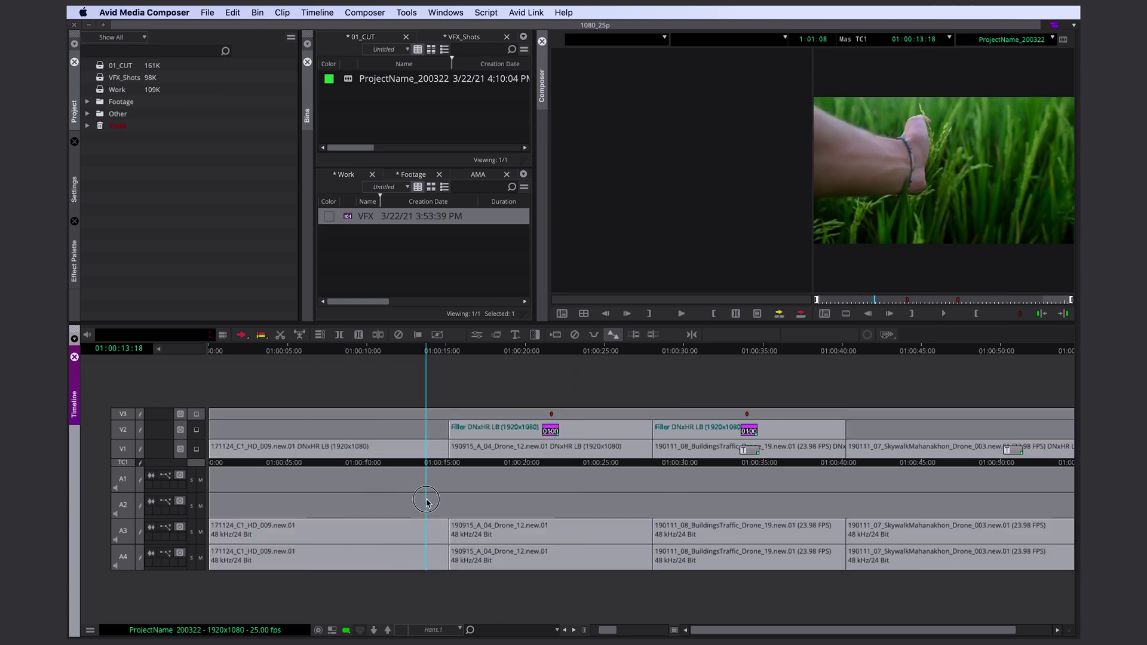
{"action": "left_click", "coordinate": [440, 495]}
{"action": "left_click_drag", "start_coordinate": [440, 495], "coordinate": [644, 493]}
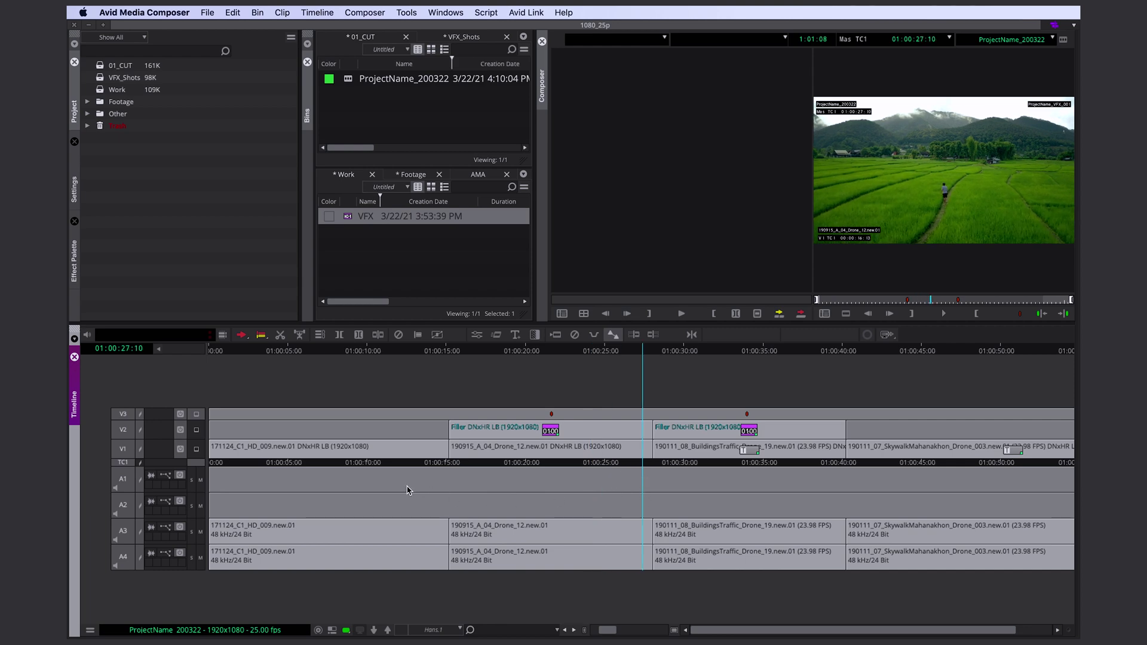
{"action": "left_click_drag", "start_coordinate": [406, 487], "coordinate": [390, 532]}
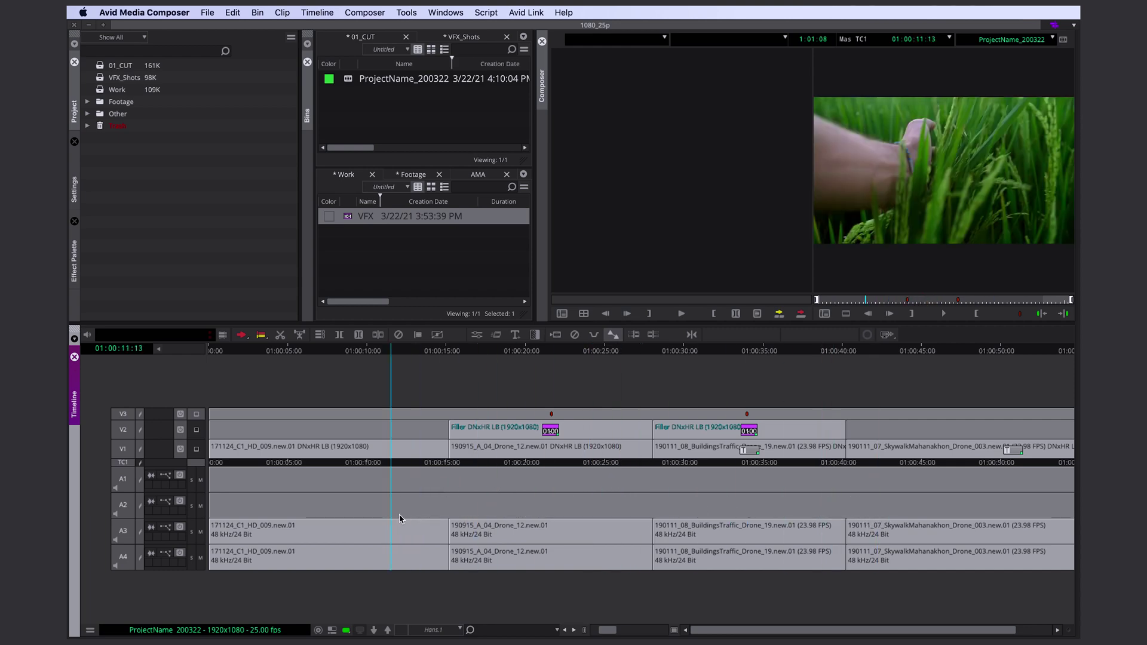
{"action": "left_click_drag", "start_coordinate": [454, 550], "coordinate": [338, 543]}
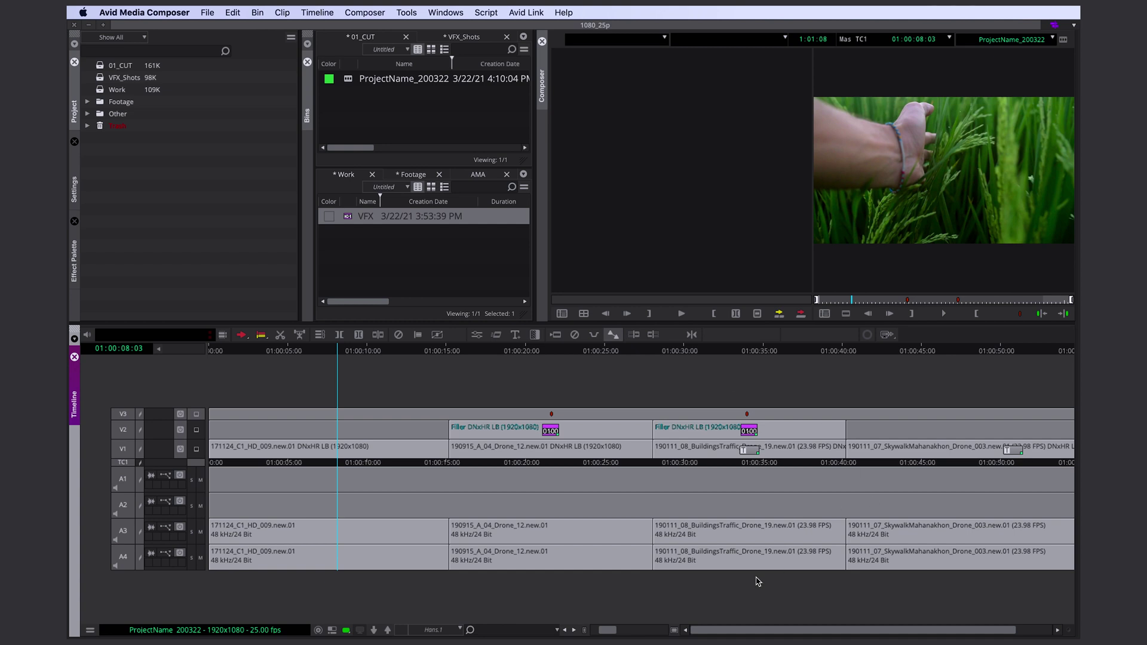
{"action": "left_click", "coordinate": [208, 13]}
Step: Export the sequence to a file with MOV as the format
{"action": "mouse_move", "coordinate": [251, 179]}
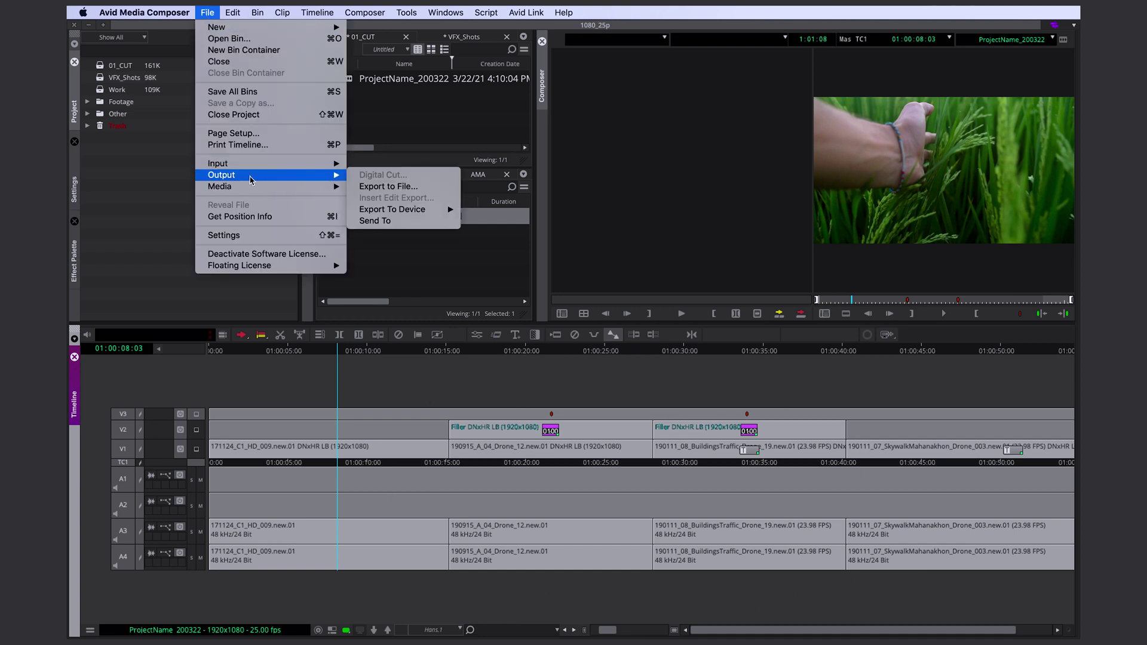
{"action": "left_click", "coordinate": [407, 186]}
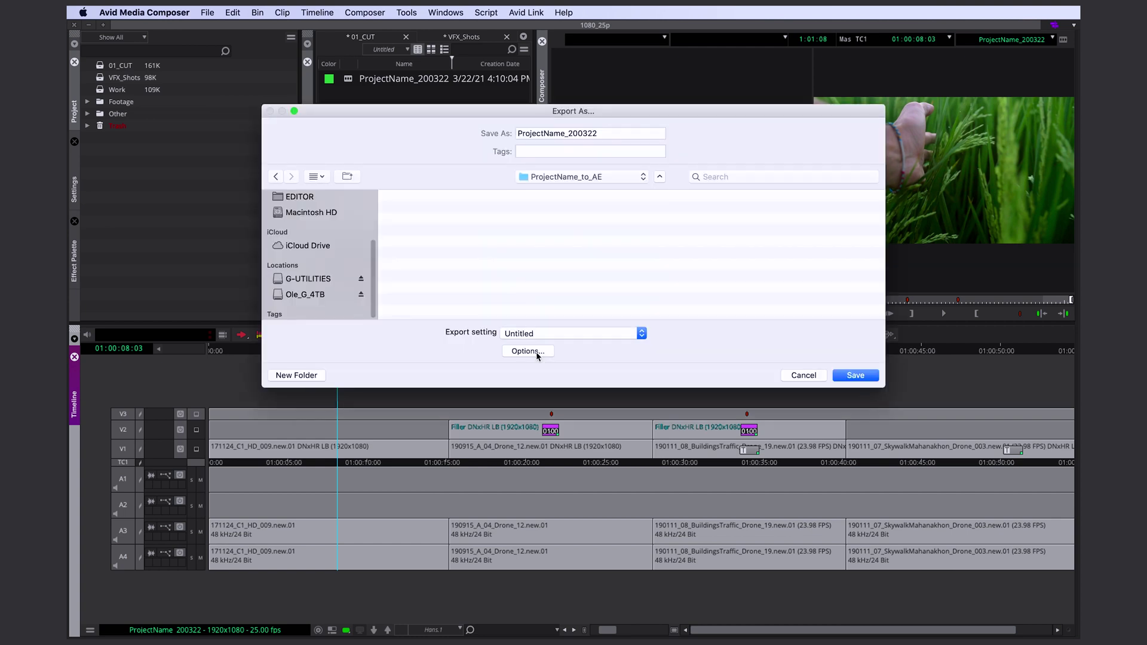
{"action": "left_click", "coordinate": [528, 351]}
{"action": "left_click", "coordinate": [492, 153]}
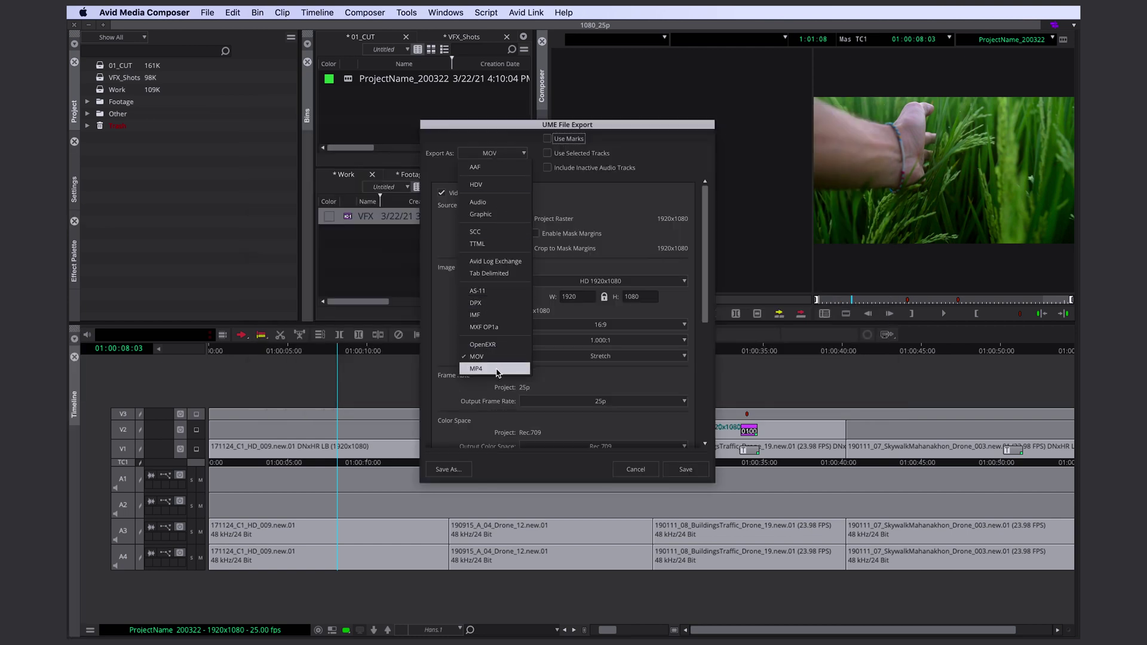
{"action": "left_click", "coordinate": [579, 253]}
{"action": "scroll", "coordinate": [675, 359], "scroll_direction": "down", "scroll_amount": 5}
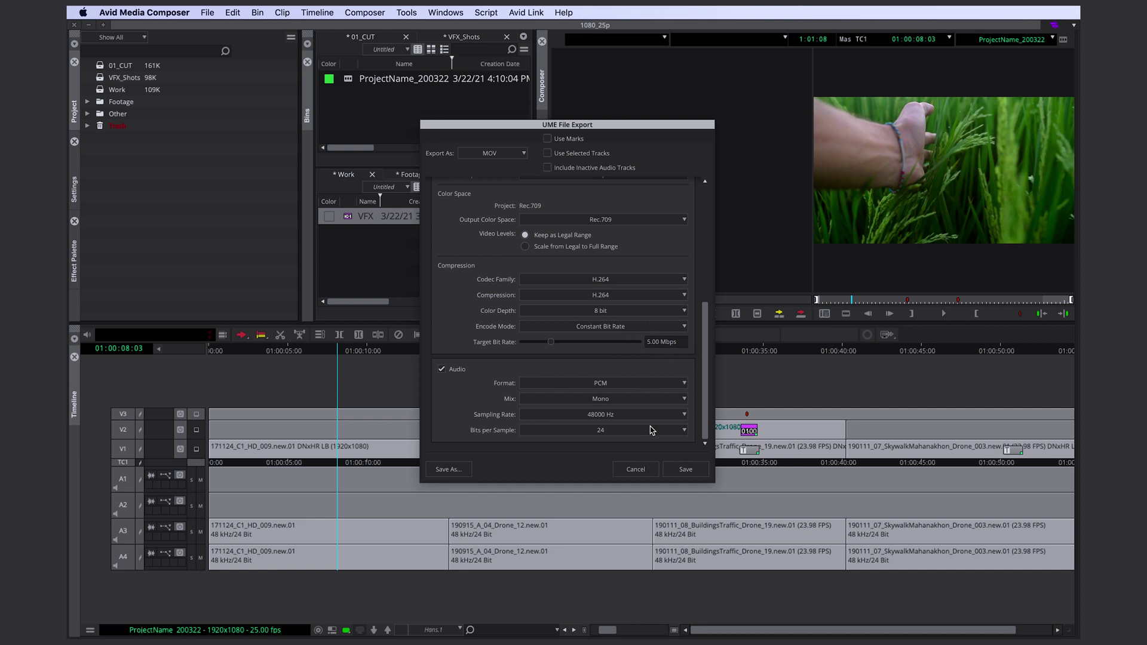
{"action": "left_click", "coordinate": [679, 470]}
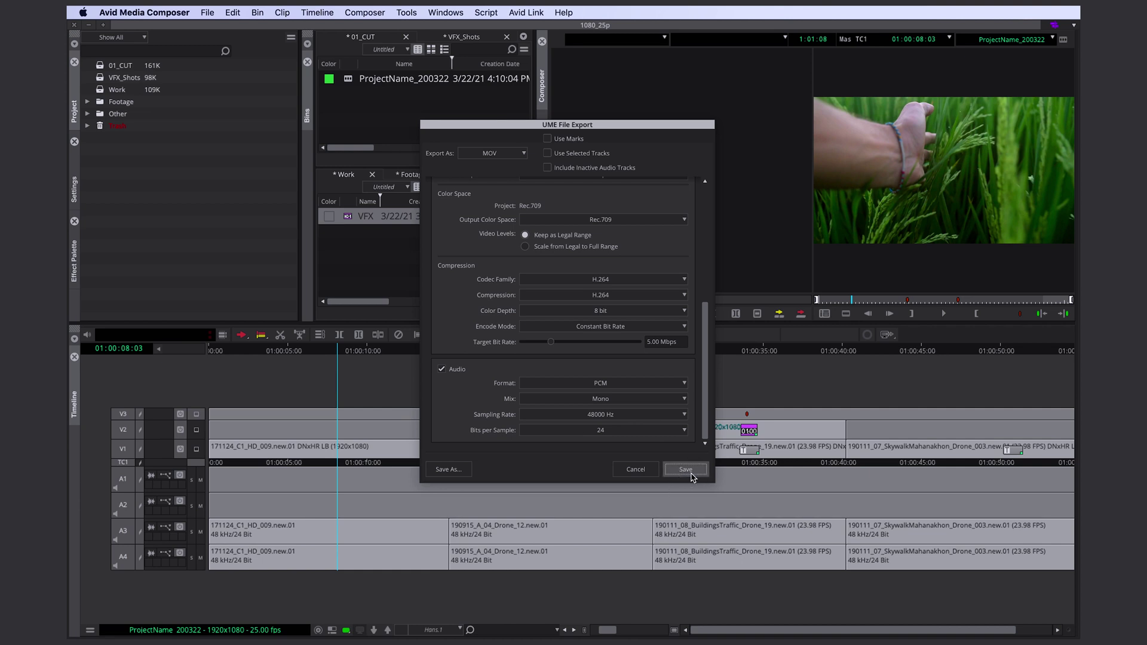
Step: Name the export ProjectName_200322_VFX01-02 in ProjectName_to_AE and save it
{"action": "left_click_drag", "start_coordinate": [518, 134], "coordinate": [606, 133]}
{"action": "left_click", "coordinate": [605, 132]}
{"action": "type", "text": "_VFX01-02"}
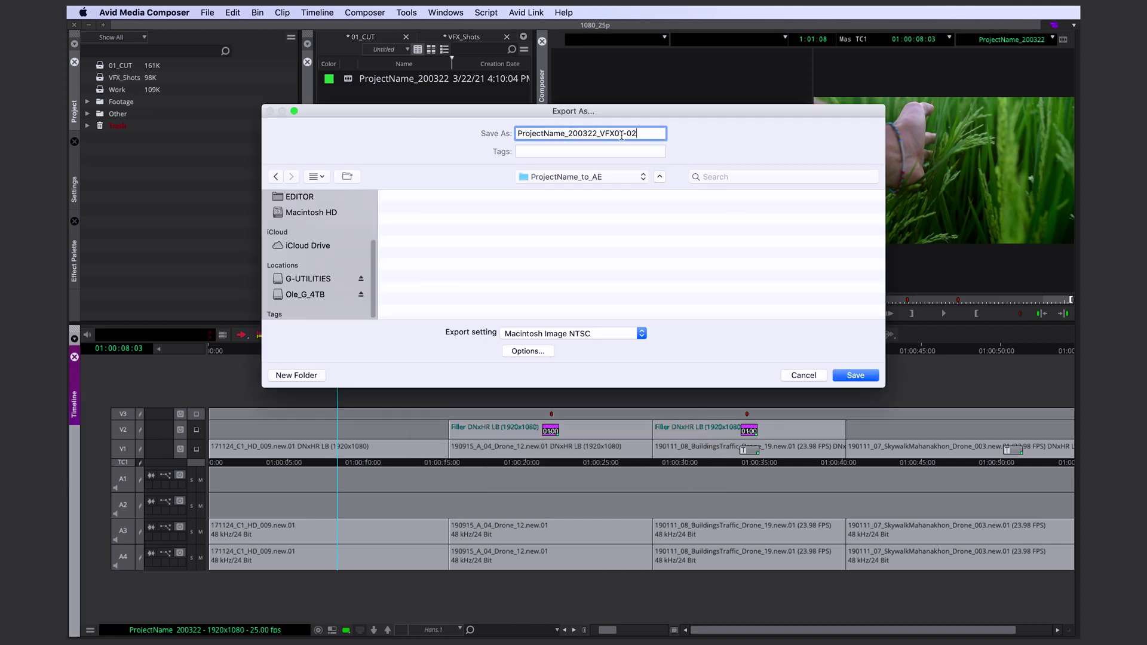
{"action": "key", "text": "cmd+a"}
{"action": "left_click", "coordinate": [620, 133]}
{"action": "triple_click", "coordinate": [662, 133]}
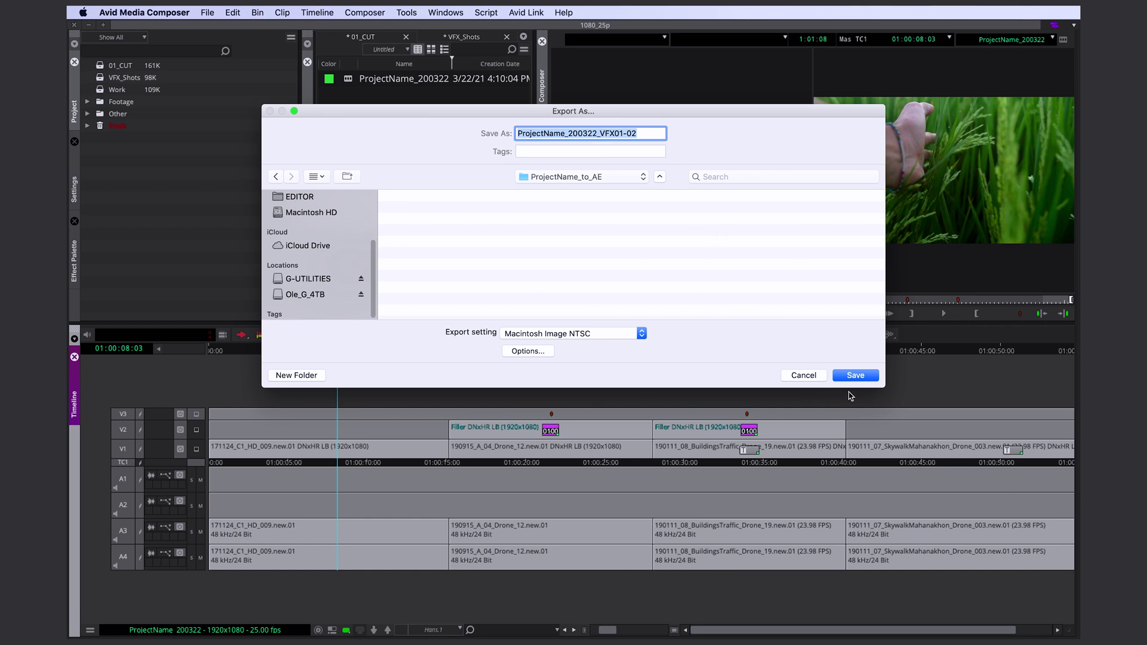
{"action": "left_click", "coordinate": [855, 375]}
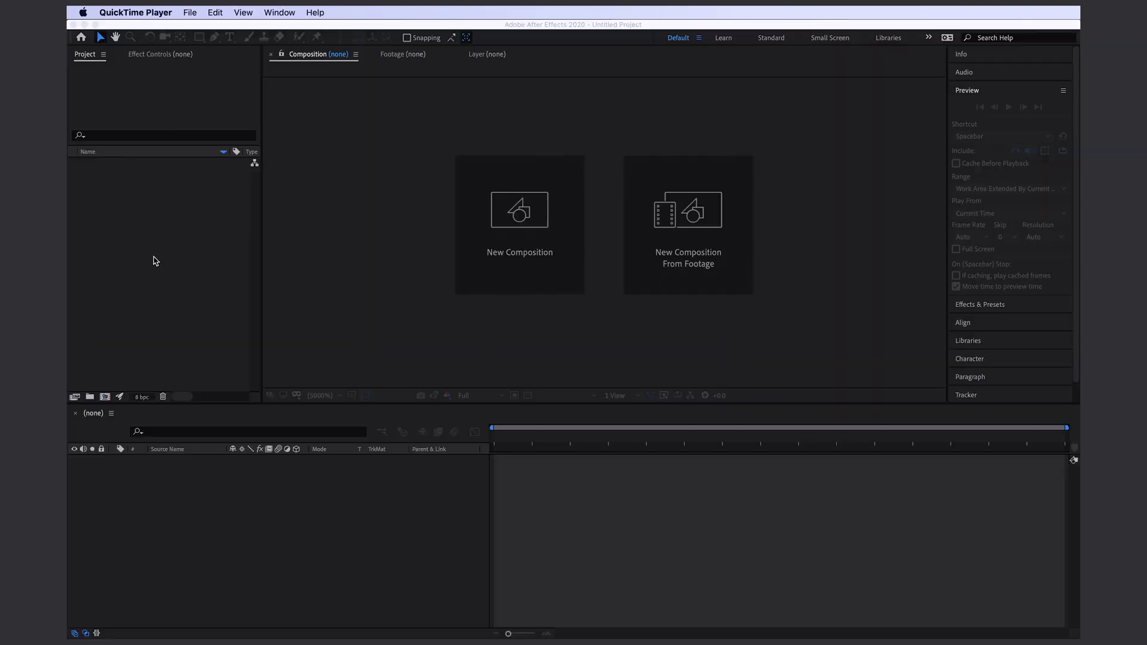
Step: Create project folders named ReferenceFiles and Footage
{"action": "left_click", "coordinate": [222, 235]}
{"action": "key", "text": "super+alt+shift+n"}
{"action": "type", "text": "ReferenceFiles"}
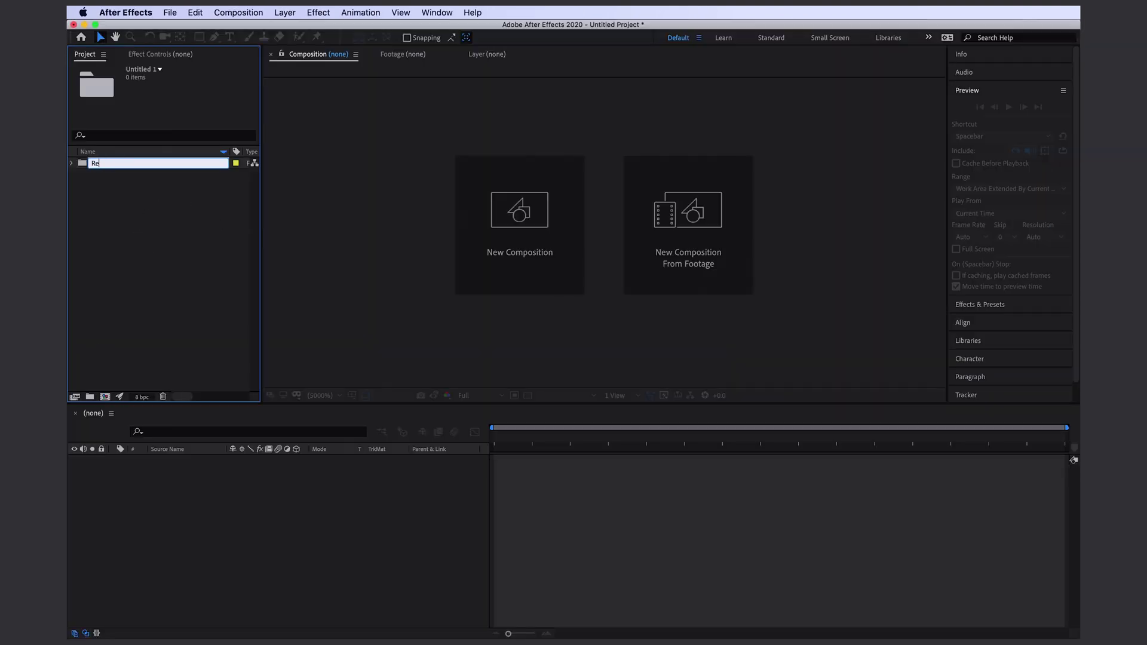
{"action": "right_click", "coordinate": [126, 296]}
{"action": "left_click", "coordinate": [157, 311]}
{"action": "type", "text": "Footage"}
{"action": "key", "text": "Return"}
Step: Add a Compositions folder and import the VFX01-02 .mov into ReferenceFiles
{"action": "right_click", "coordinate": [123, 235]}
{"action": "left_click", "coordinate": [179, 251]}
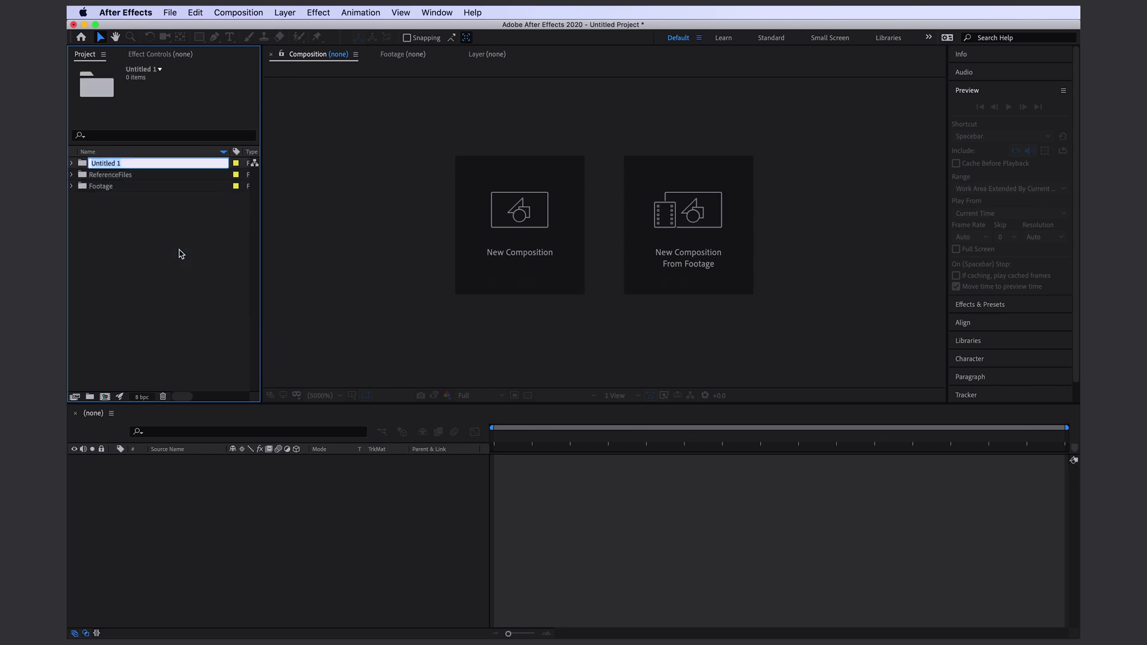
{"action": "type", "text": "Compositions"}
{"action": "key", "text": "Return"}
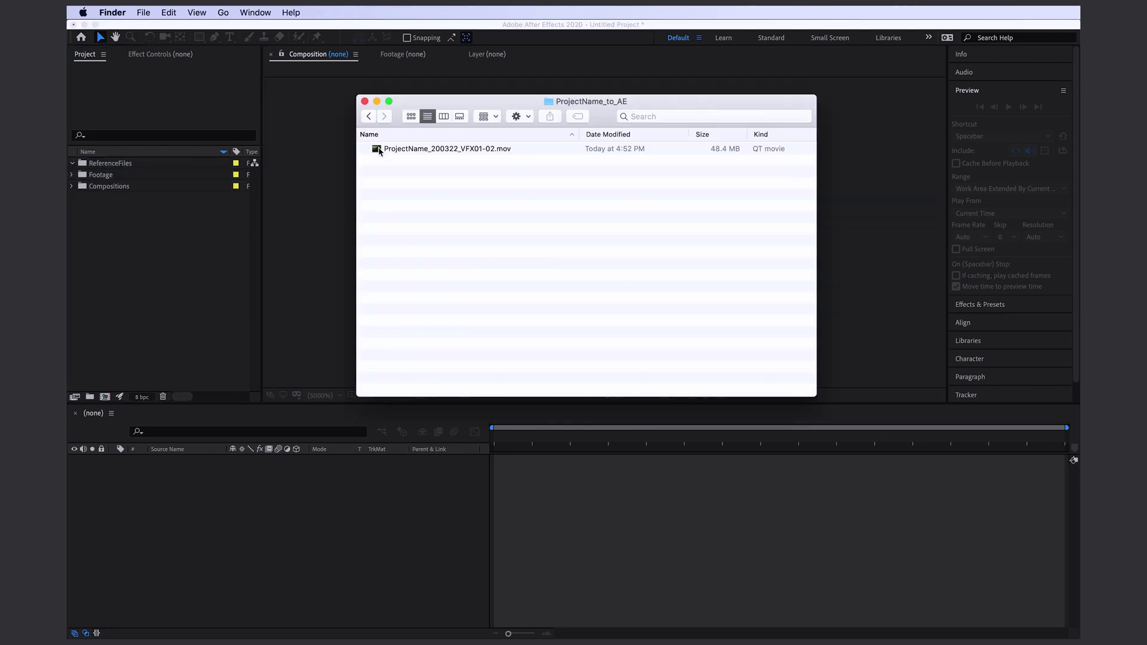
{"action": "left_click_drag", "start_coordinate": [379, 151], "coordinate": [133, 166]}
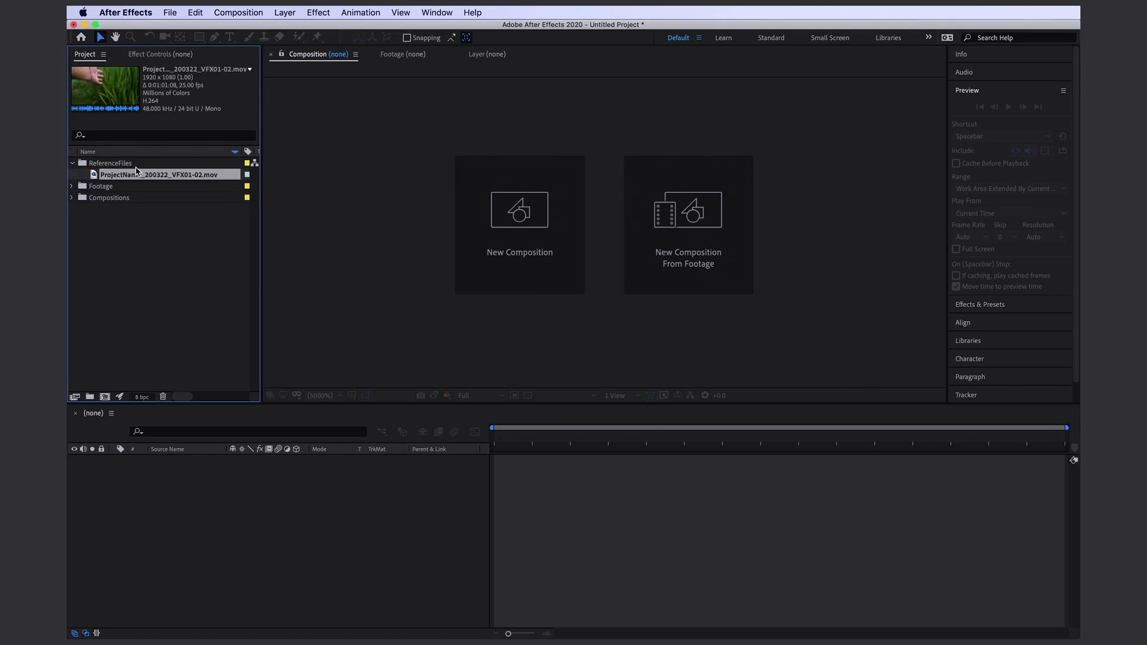
{"action": "double_click", "coordinate": [94, 177]}
Step: Scrub the reference movie in the Footage viewer to the drone shot near 1:00:16:00
{"action": "left_click_drag", "start_coordinate": [382, 369], "coordinate": [444, 368]}
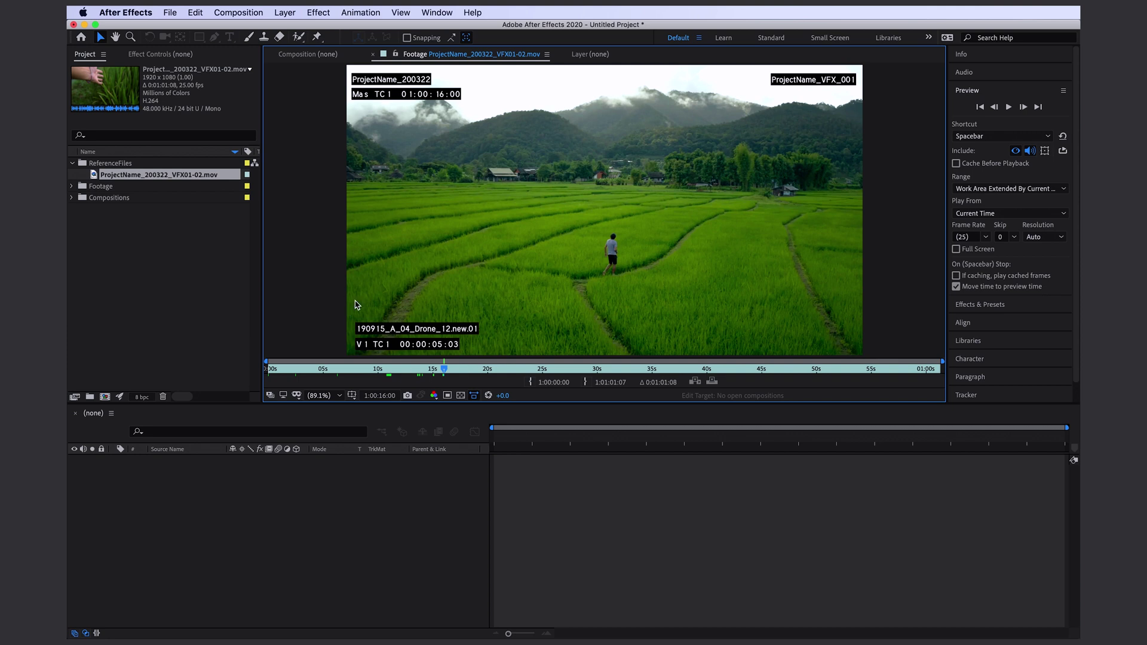
{"action": "key", "text": "super+Tab"}
Step: Import 190915_A_04_Drone_12.mp4 into Footage and create composition VFX_001 (UHD, 25 fps, 0:01:10:00)
{"action": "left_click", "coordinate": [610, 184]}
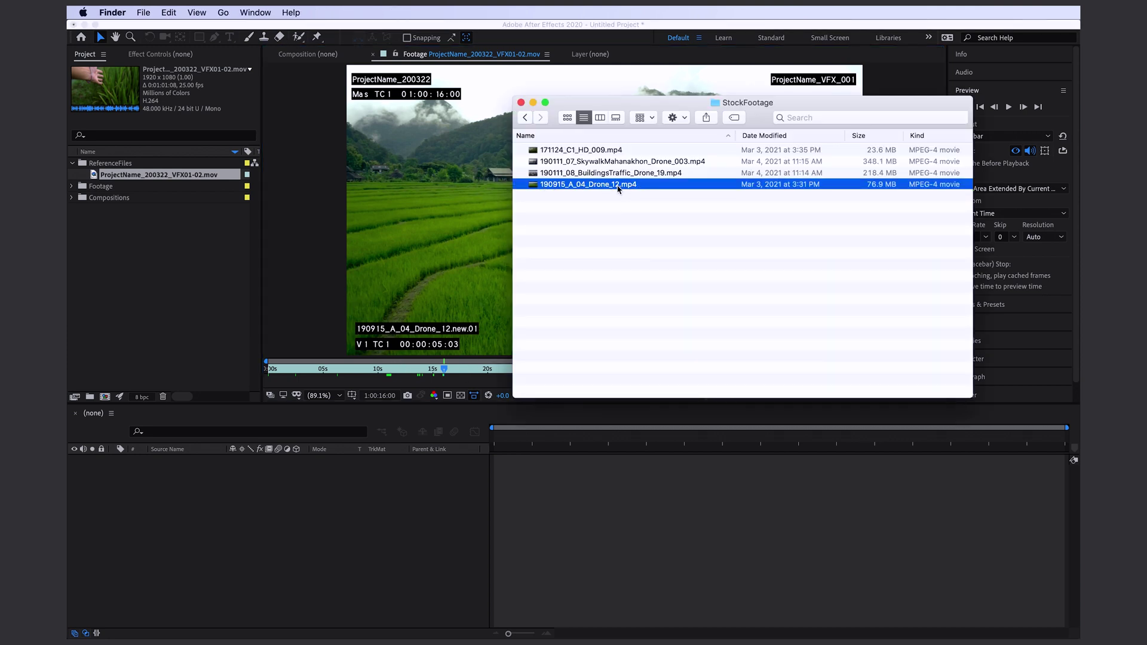
{"action": "left_click_drag", "start_coordinate": [617, 186], "coordinate": [104, 187]}
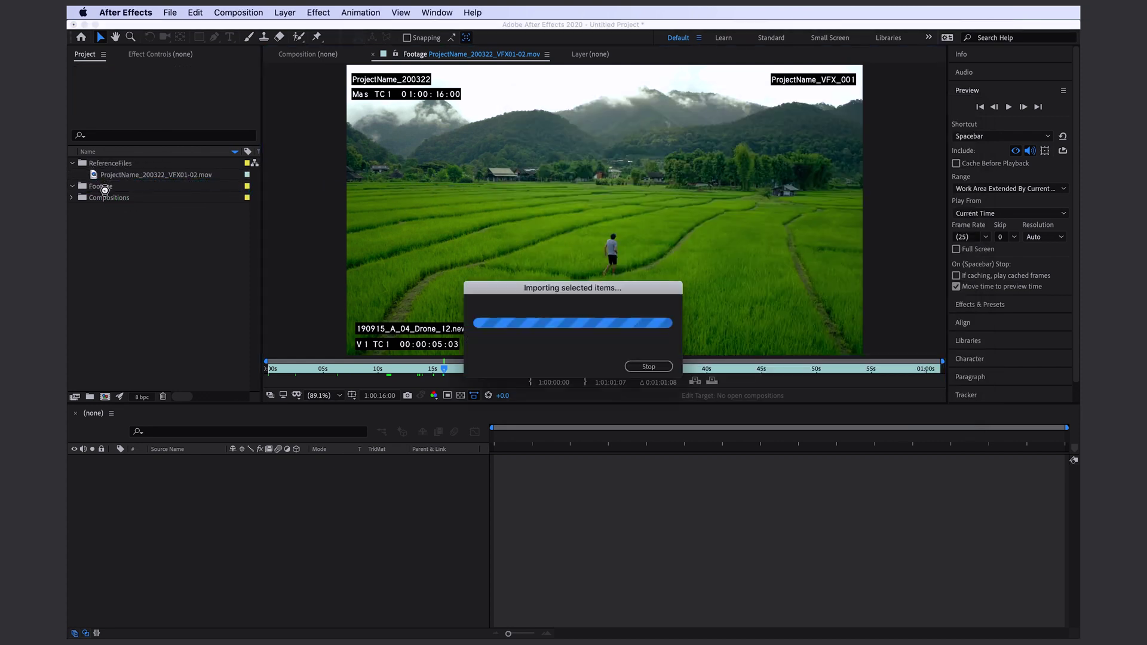
{"action": "left_click", "coordinate": [104, 397]}
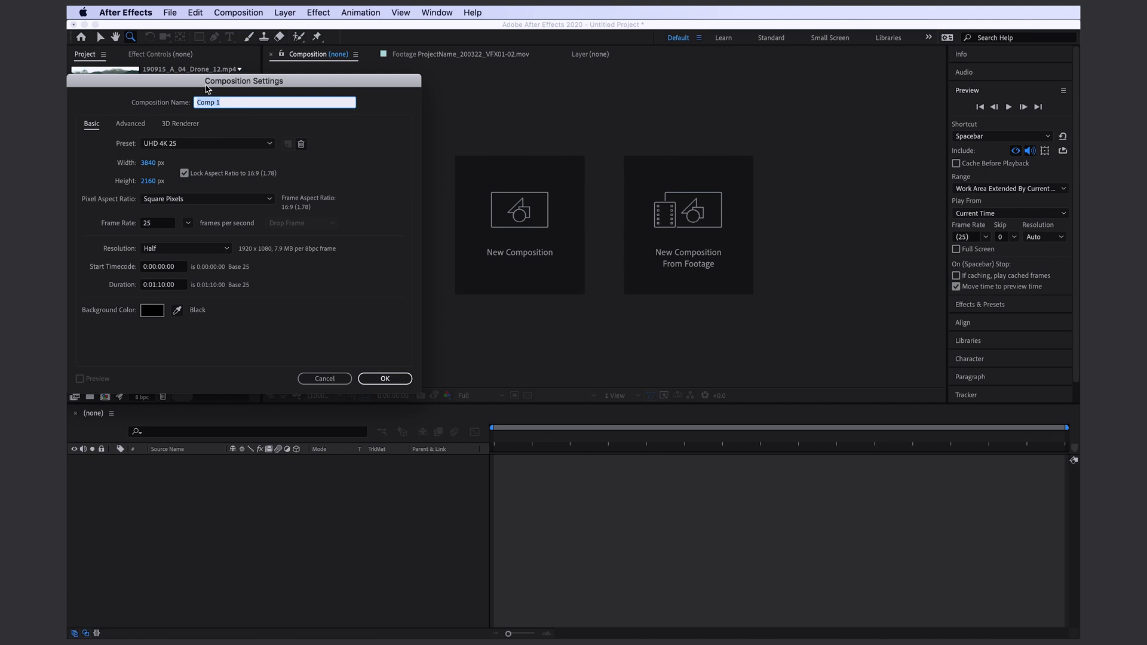
{"action": "left_click_drag", "start_coordinate": [207, 90], "coordinate": [503, 103]}
{"action": "type", "text": "VFX_"}
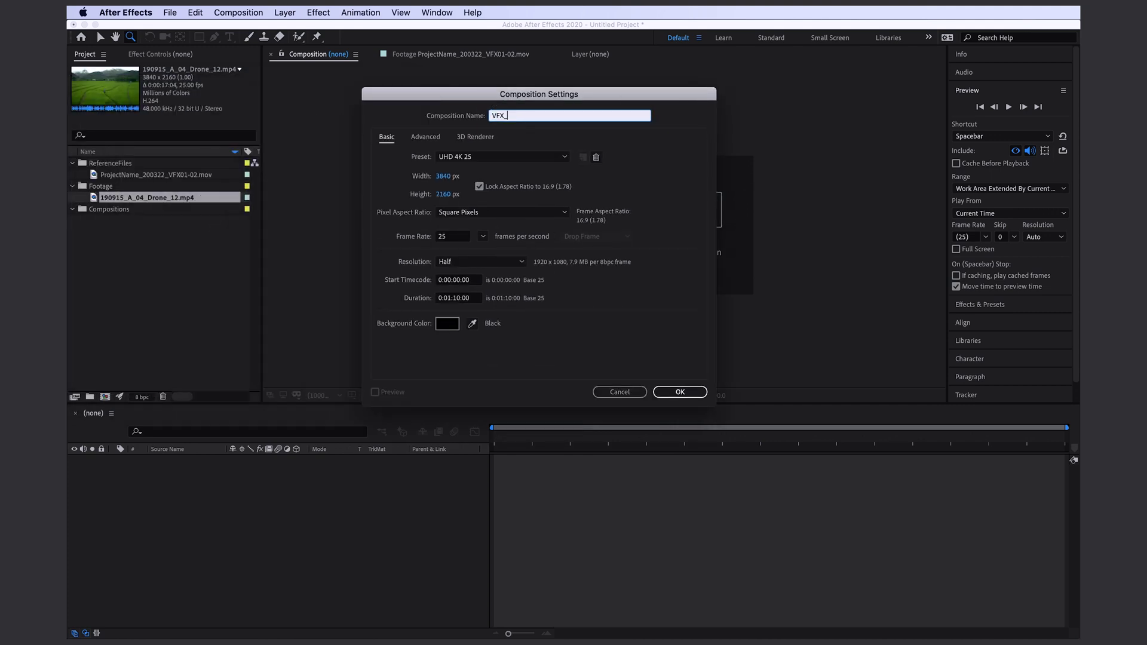
{"action": "type", "text": "001"}
{"action": "left_click", "coordinate": [523, 130]}
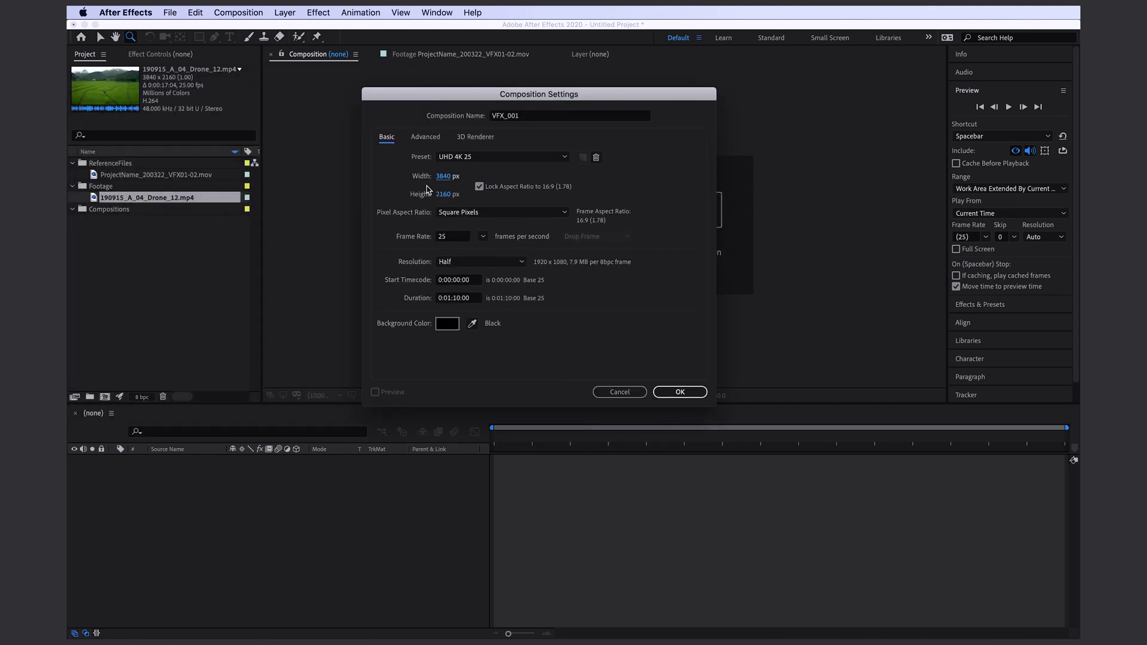
{"action": "left_click", "coordinate": [442, 178]}
{"action": "left_click", "coordinate": [458, 298]}
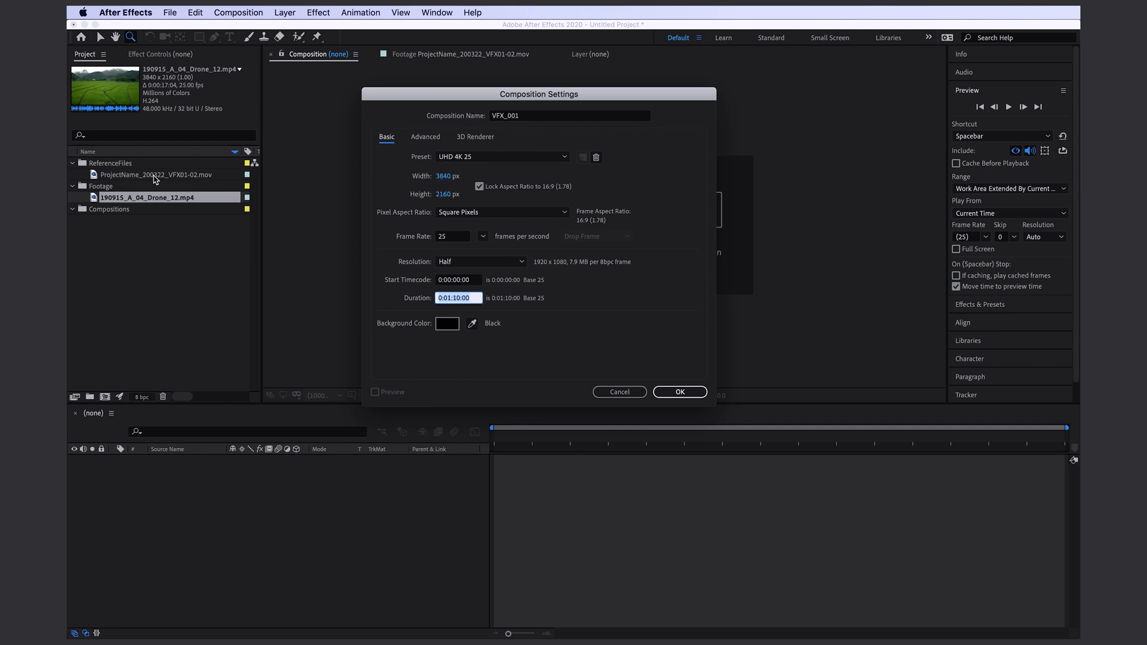
{"action": "left_click", "coordinate": [675, 394]}
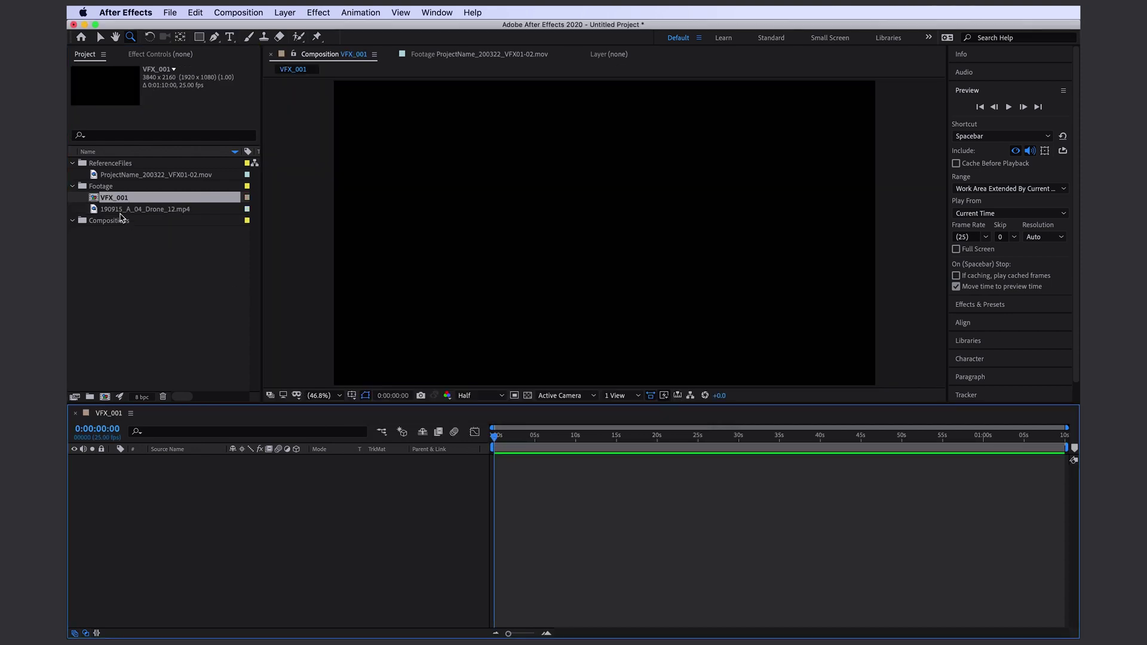
Step: Move VFX_001 into Compositions and add ProjectName_200322_VFX01-02.mov to it at 200% scale
{"action": "left_click_drag", "start_coordinate": [96, 199], "coordinate": [109, 221]}
{"action": "left_click_drag", "start_coordinate": [94, 174], "coordinate": [209, 538]}
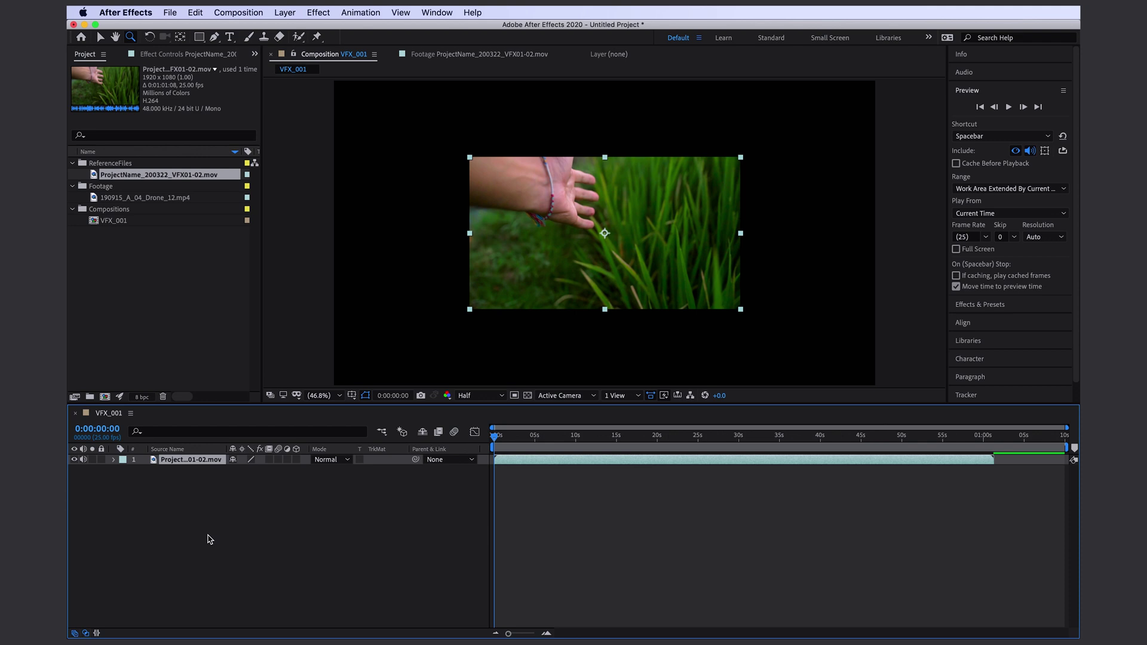
{"action": "key", "text": "v"}
{"action": "key", "text": "s"}
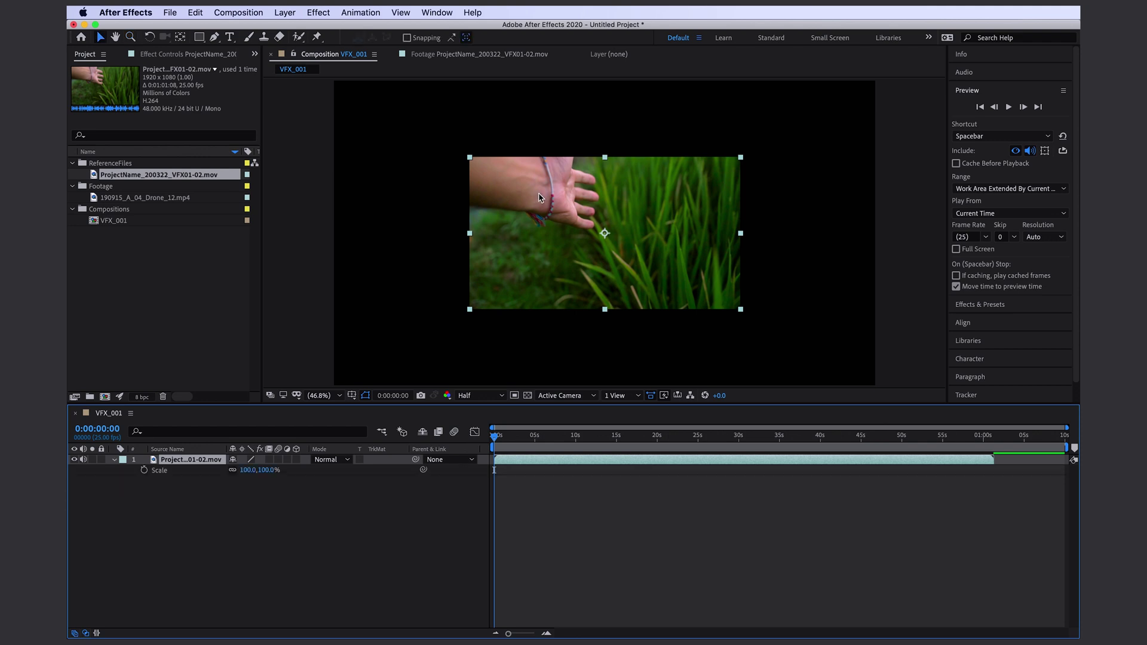
{"action": "left_click", "coordinate": [247, 470]}
{"action": "type", "text": "200"}
{"action": "key", "text": "Return"}
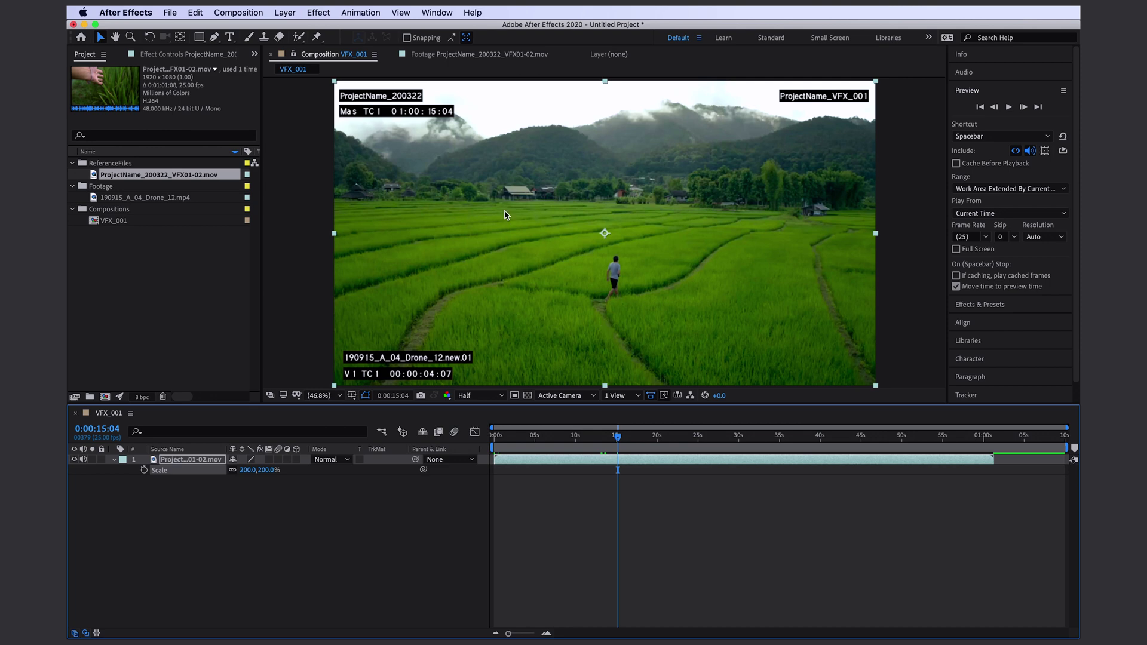
{"action": "left_click_drag", "start_coordinate": [618, 438], "coordinate": [618, 439]}
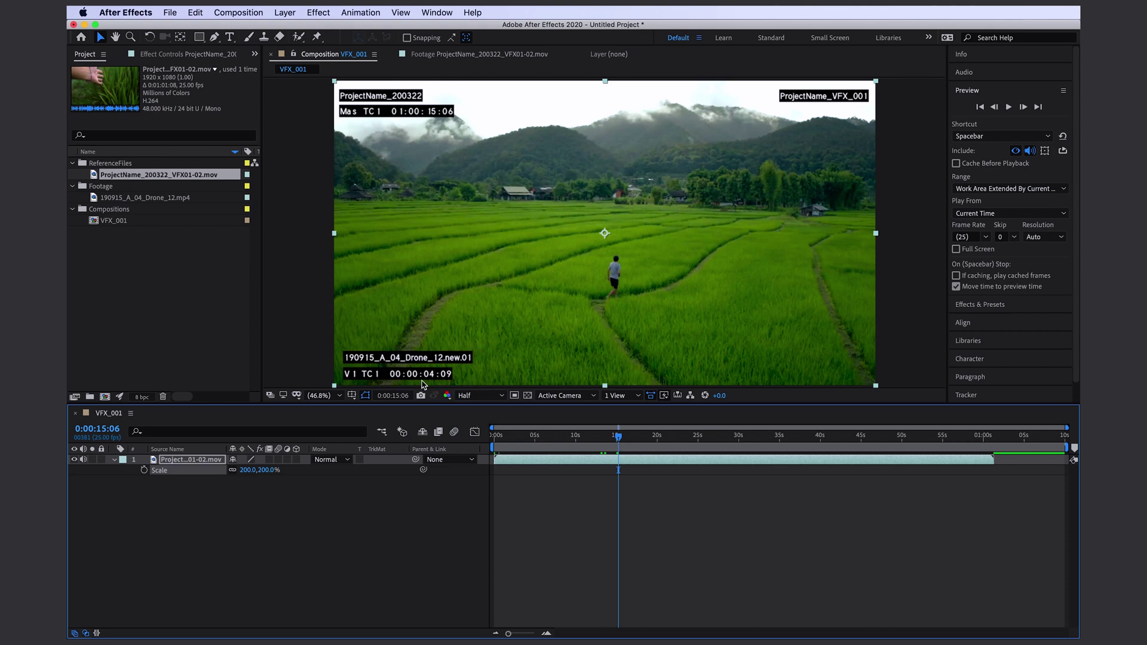
Step: Set the Drone_12 in point to 0:00:04:07 and overlay it into VFX_001
{"action": "double_click", "coordinate": [93, 198]}
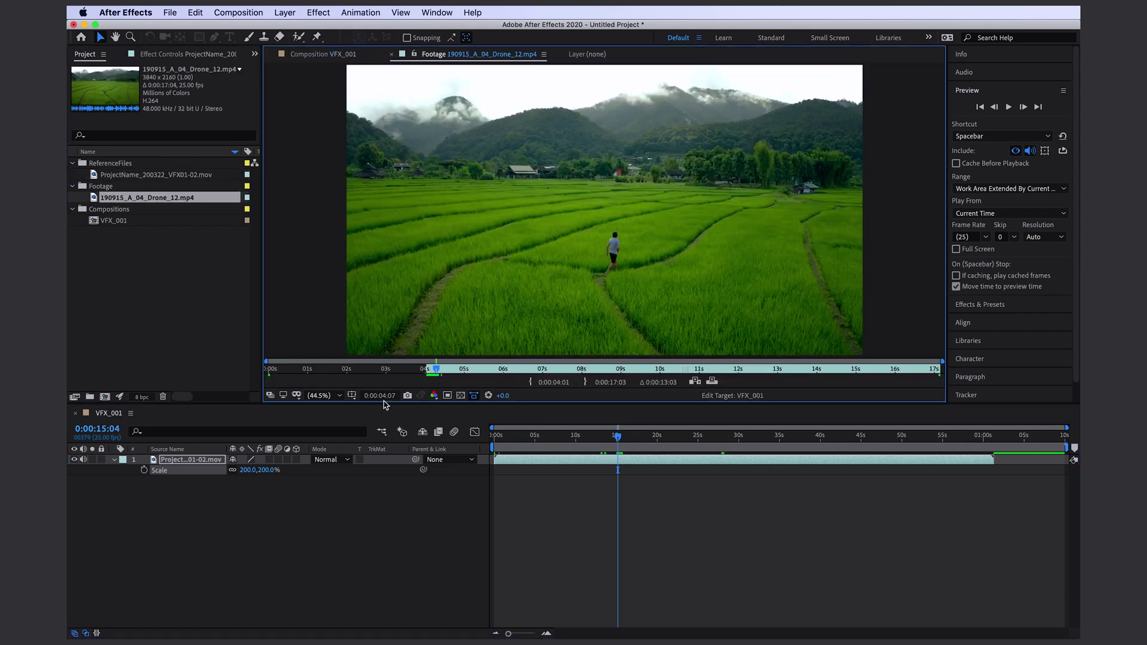
{"action": "left_click", "coordinate": [380, 395]}
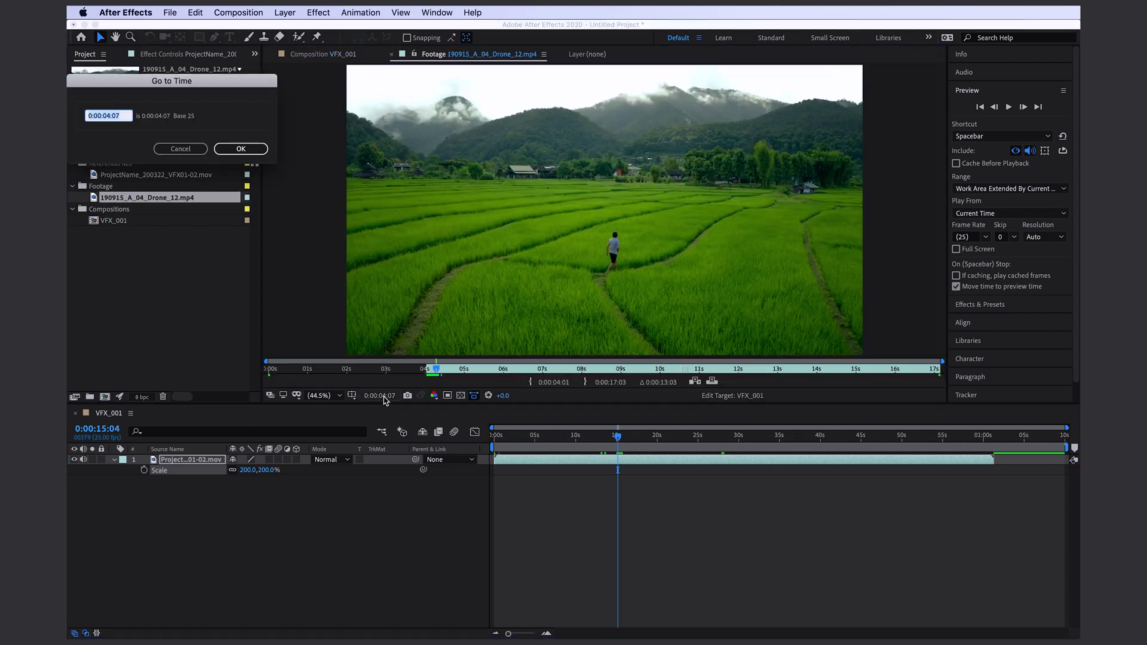
{"action": "left_click", "coordinate": [241, 149]}
{"action": "left_click", "coordinate": [540, 383]}
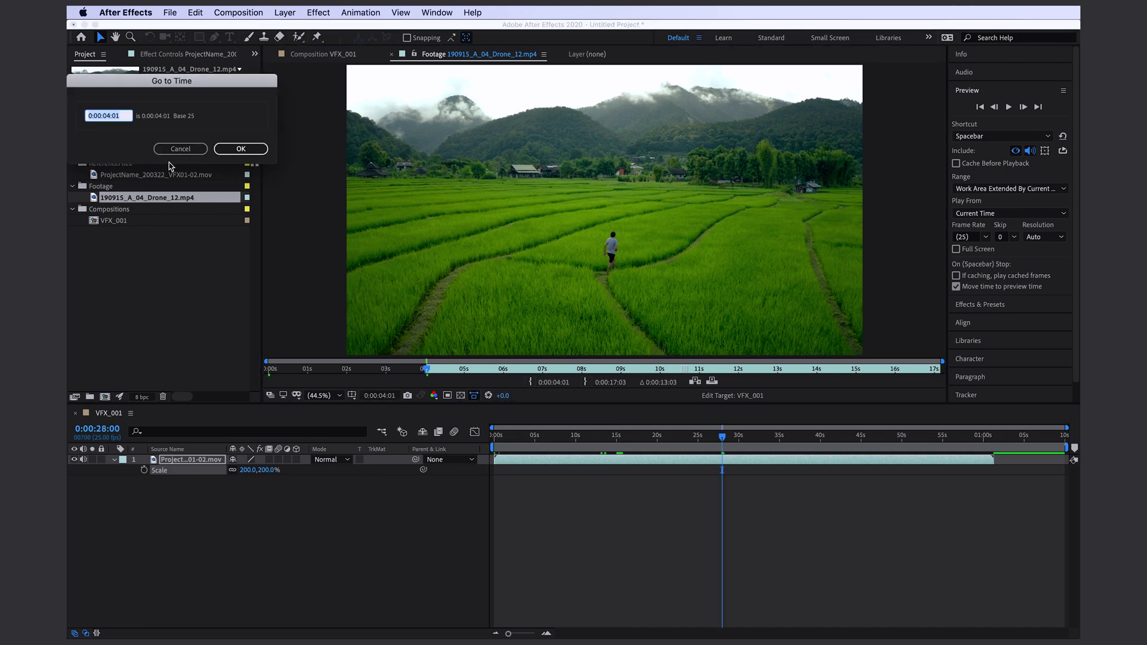
{"action": "left_click", "coordinate": [115, 116]}
{"action": "key", "text": "BackSpace"}
{"action": "type", "text": "7"}
{"action": "key", "text": "Return"}
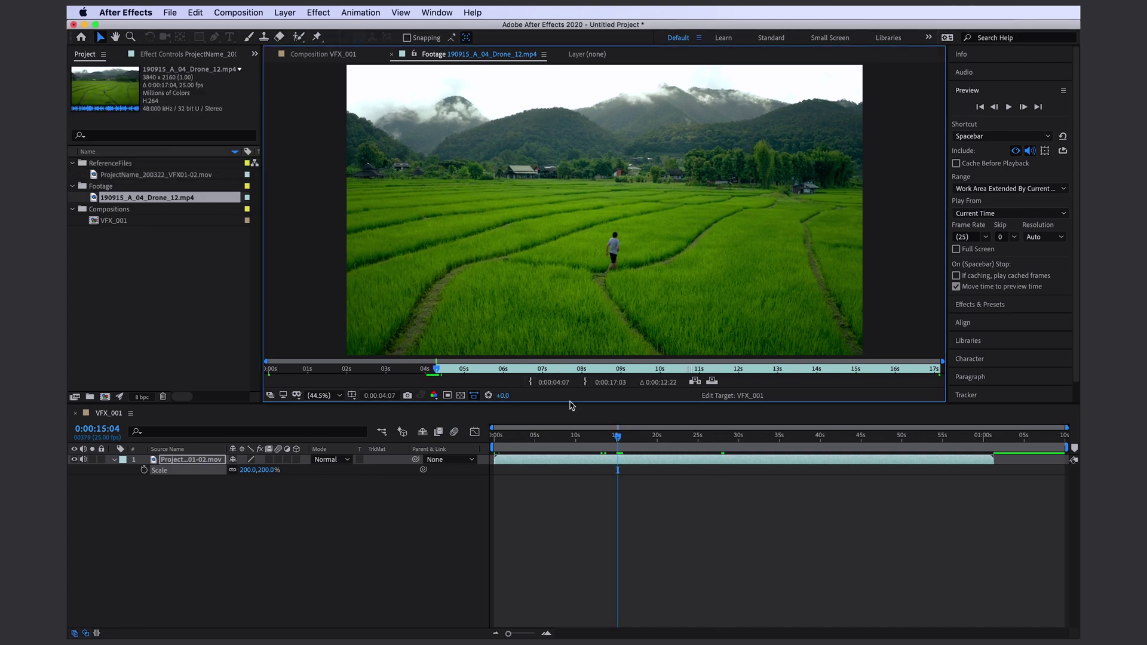
{"action": "left_click", "coordinate": [712, 383]}
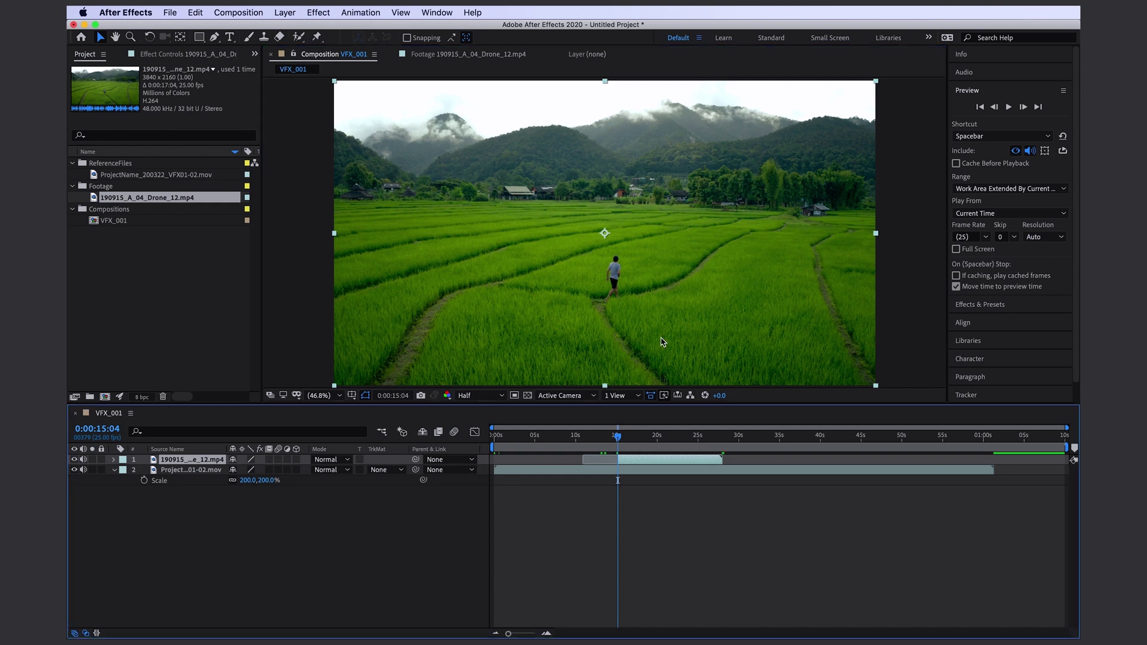
Step: Toggle the drone layer's visibility to compare it with the reference around 23 seconds
{"action": "left_click", "coordinate": [74, 459]}
{"action": "left_click", "coordinate": [74, 460]}
{"action": "left_click", "coordinate": [74, 459]}
{"action": "left_click", "coordinate": [74, 459]}
{"action": "left_click_drag", "start_coordinate": [717, 448], "coordinate": [684, 448]}
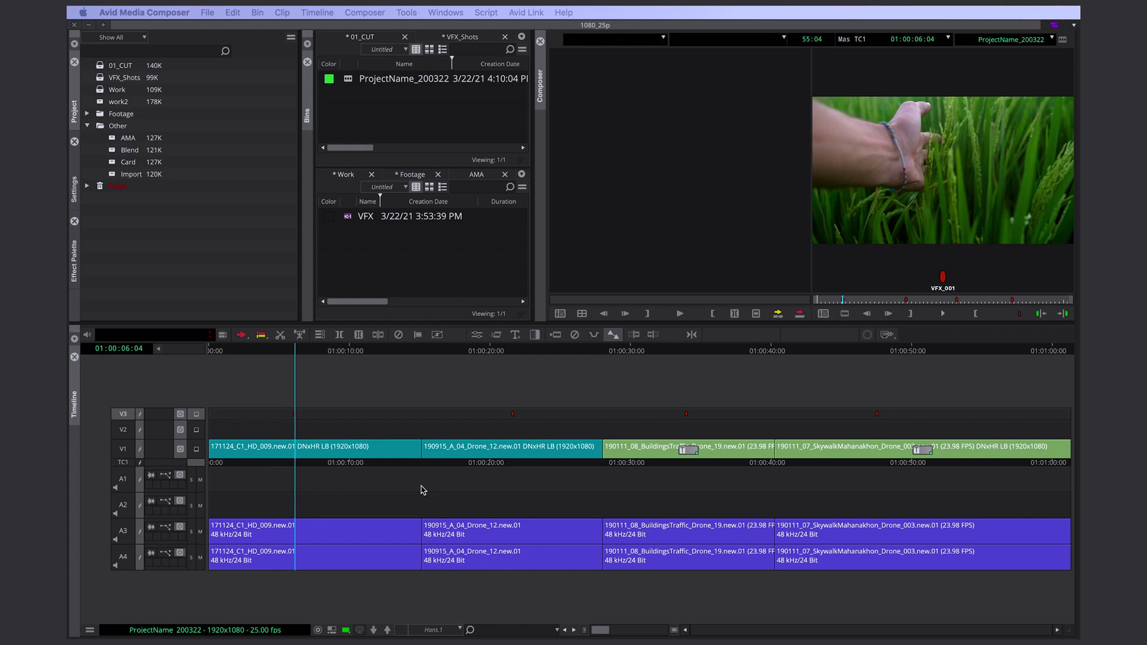
{"action": "left_click", "coordinate": [473, 177]}
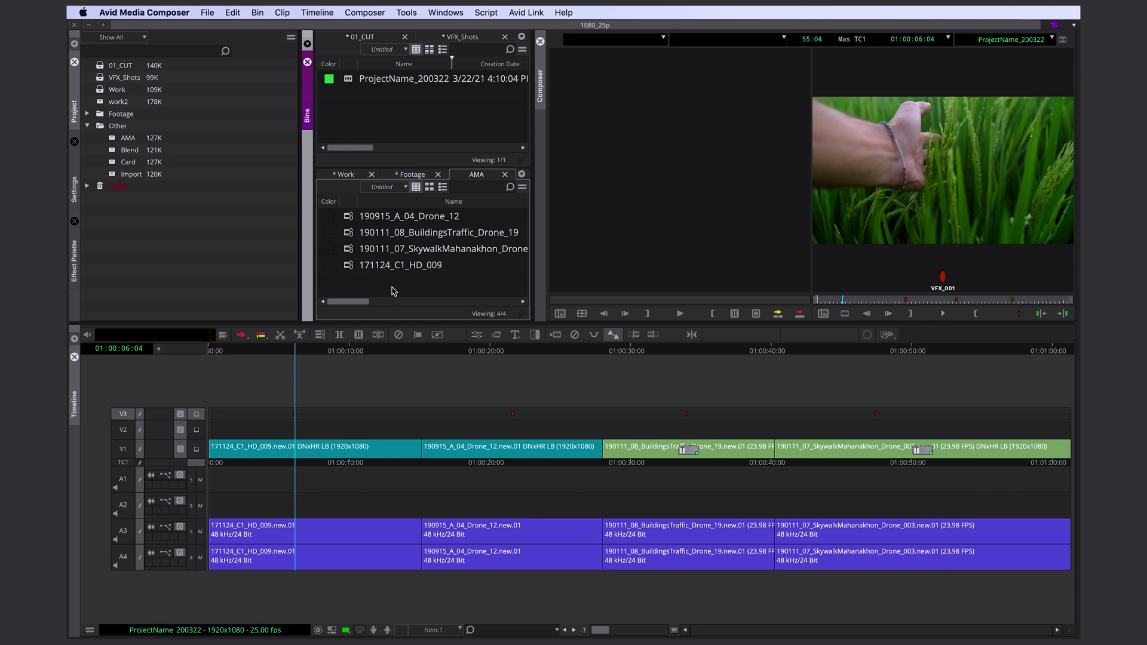
Step: Relink the four AMA clips and ProjectName_200322 sequence by source file name across all bins, ignoring case
{"action": "left_click_drag", "start_coordinate": [393, 291], "coordinate": [321, 190]}
{"action": "left_click", "coordinate": [349, 81]}
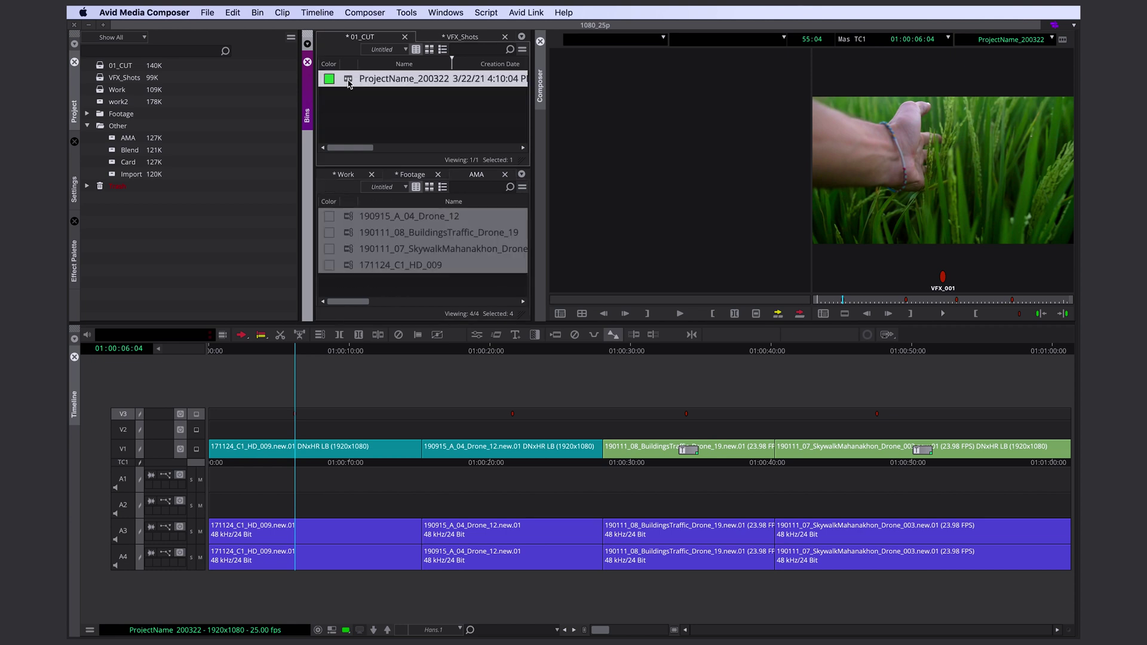
{"action": "right_click", "coordinate": [349, 83]}
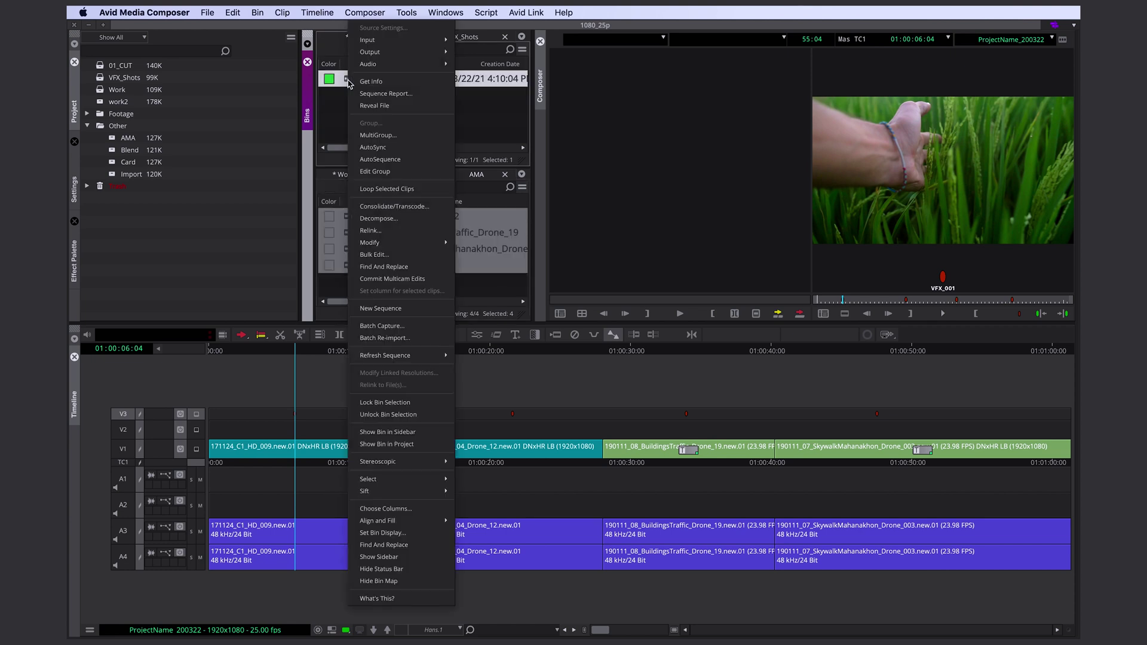
{"action": "left_click", "coordinate": [385, 231]}
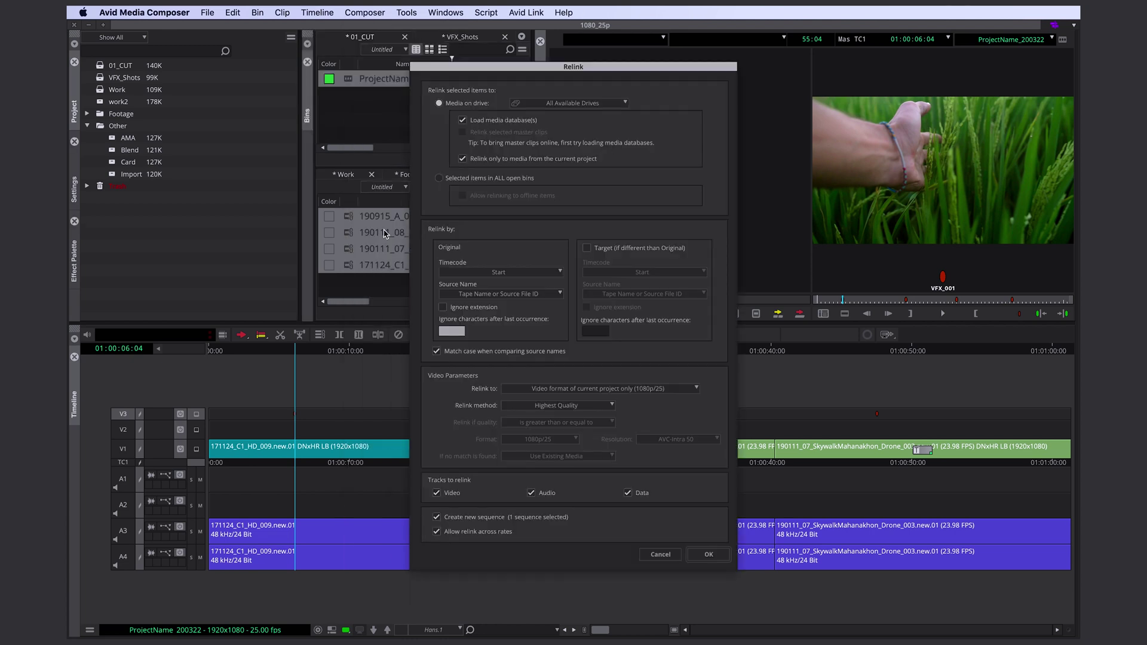
{"action": "left_click", "coordinate": [479, 179]}
{"action": "left_click", "coordinate": [519, 293]}
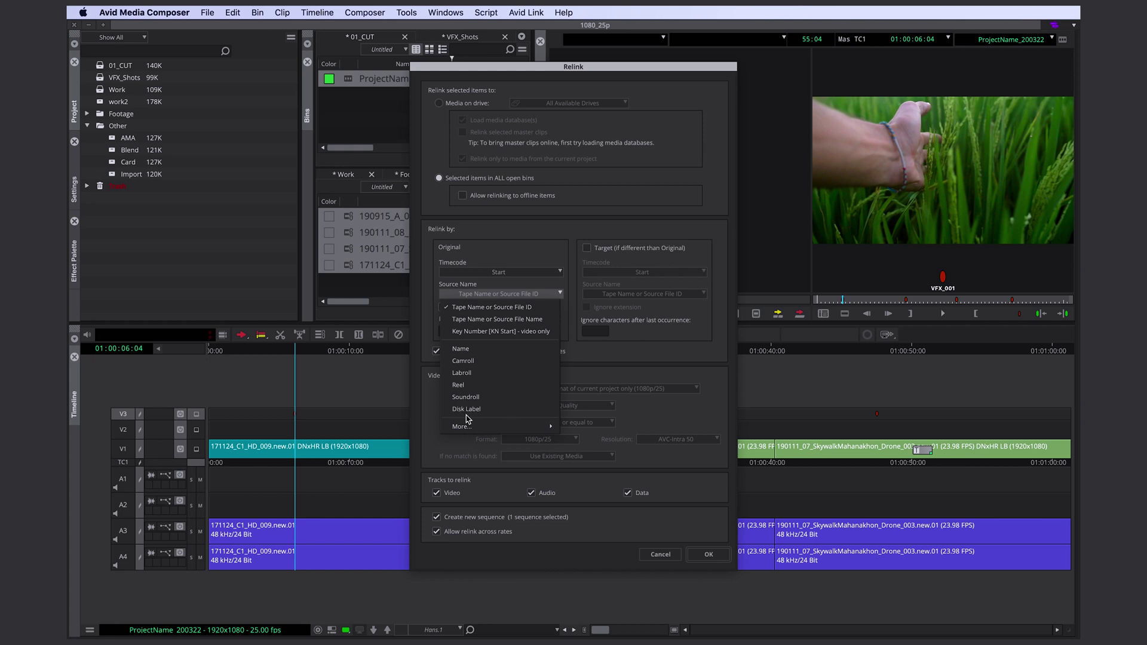
{"action": "left_click", "coordinate": [510, 322]}
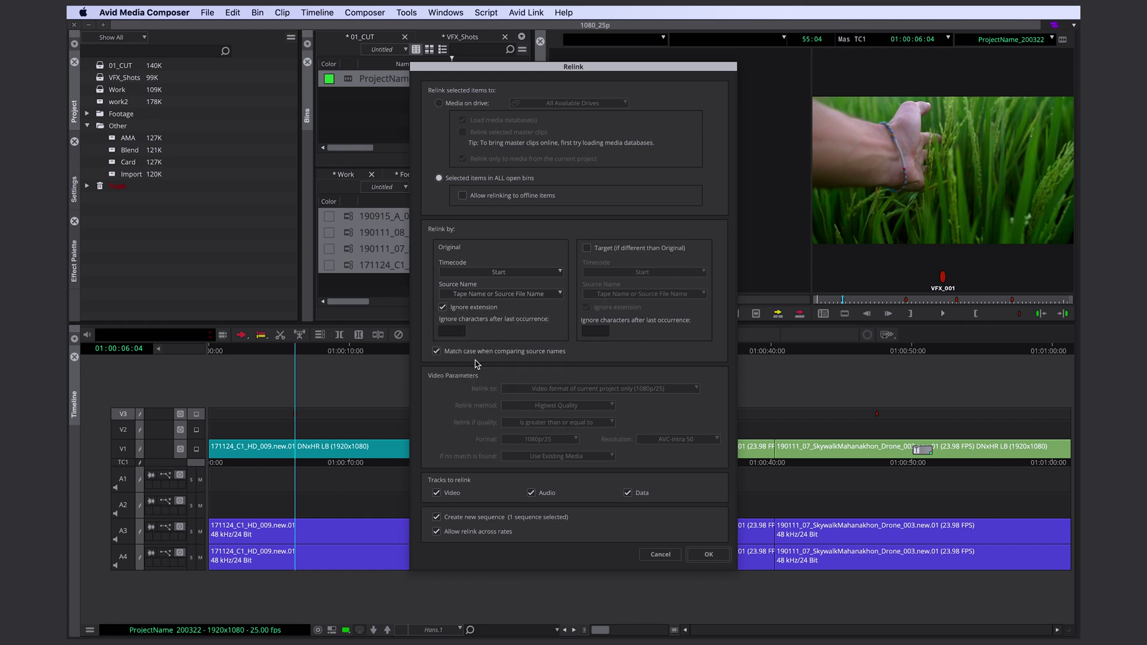
{"action": "left_click", "coordinate": [436, 352]}
{"action": "left_click", "coordinate": [708, 555]}
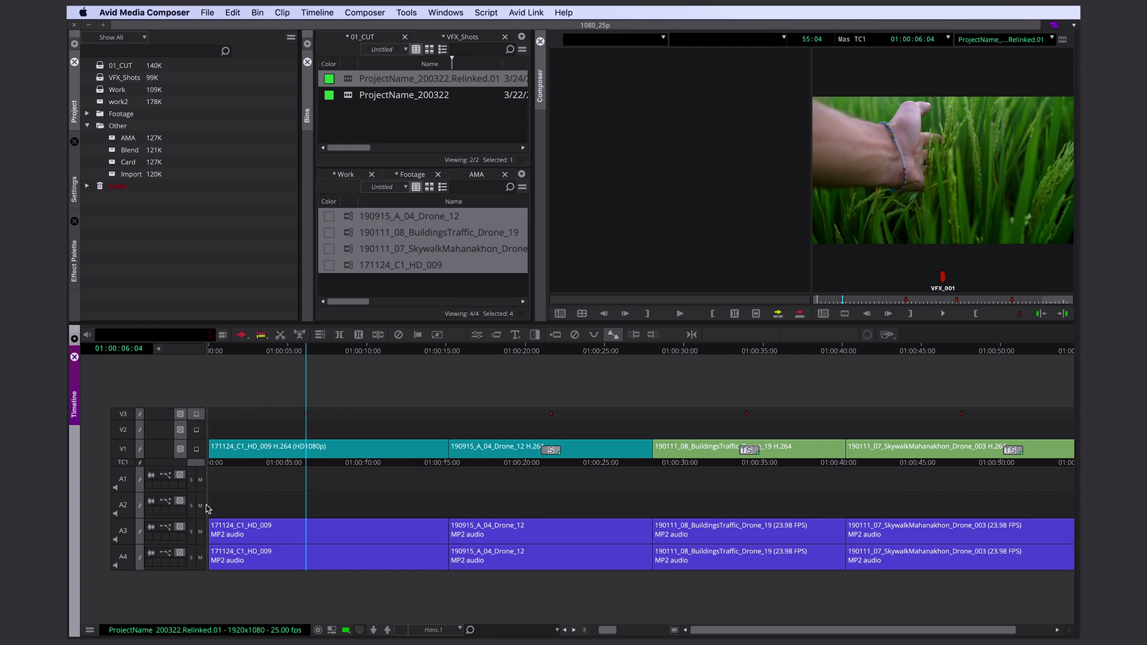
Step: Delete the V2, V3, A3 and A4 tracks, leaving only the four H.264 clips on V1
{"action": "key", "text": "f"}
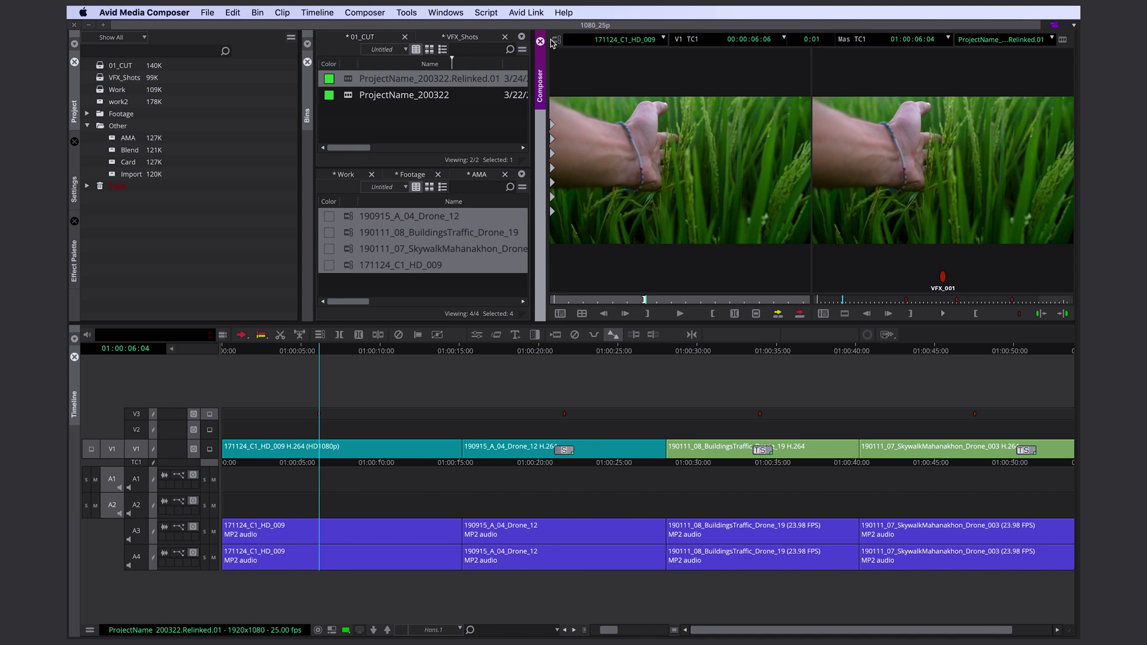
{"action": "key", "text": "Home"}
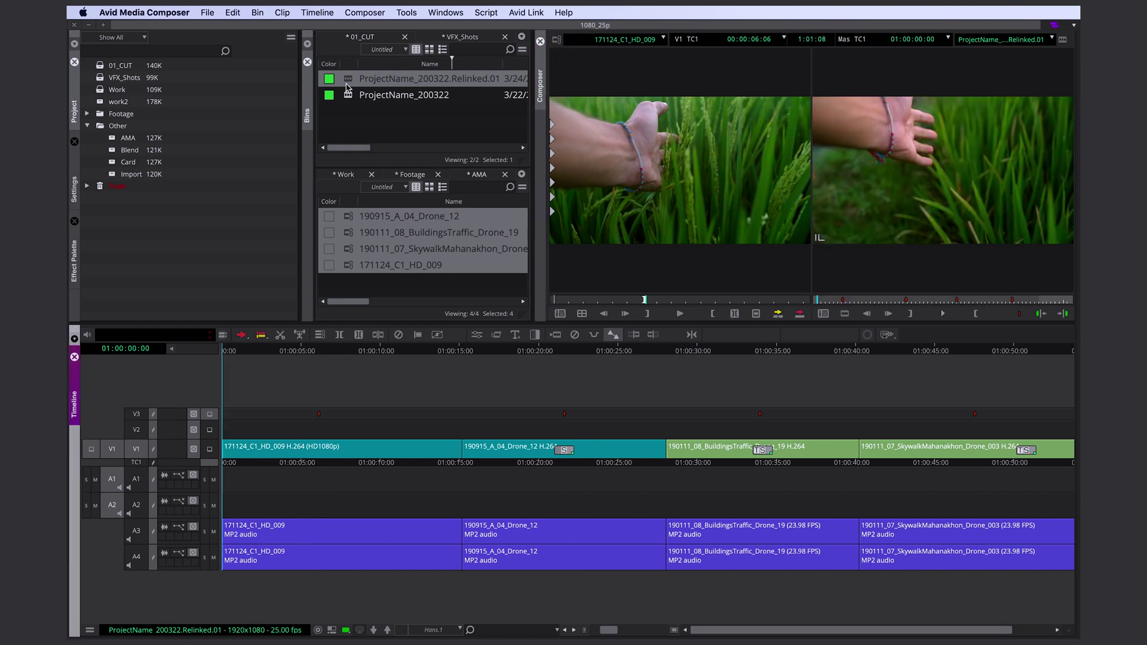
{"action": "left_click", "coordinate": [237, 461]}
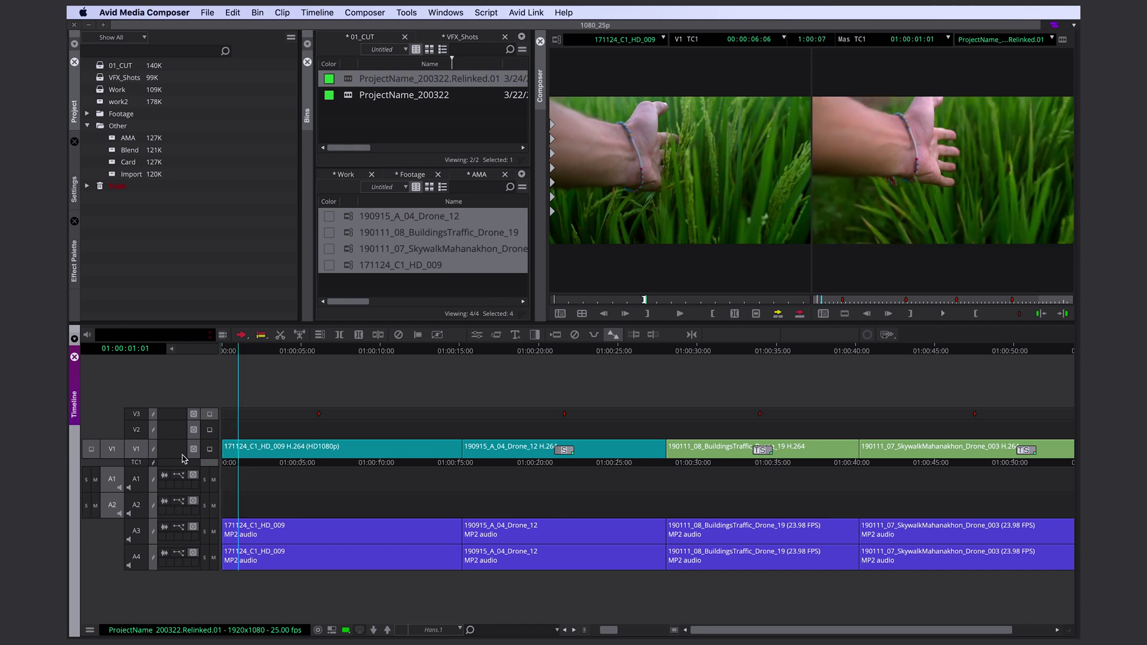
{"action": "key", "text": "Delete"}
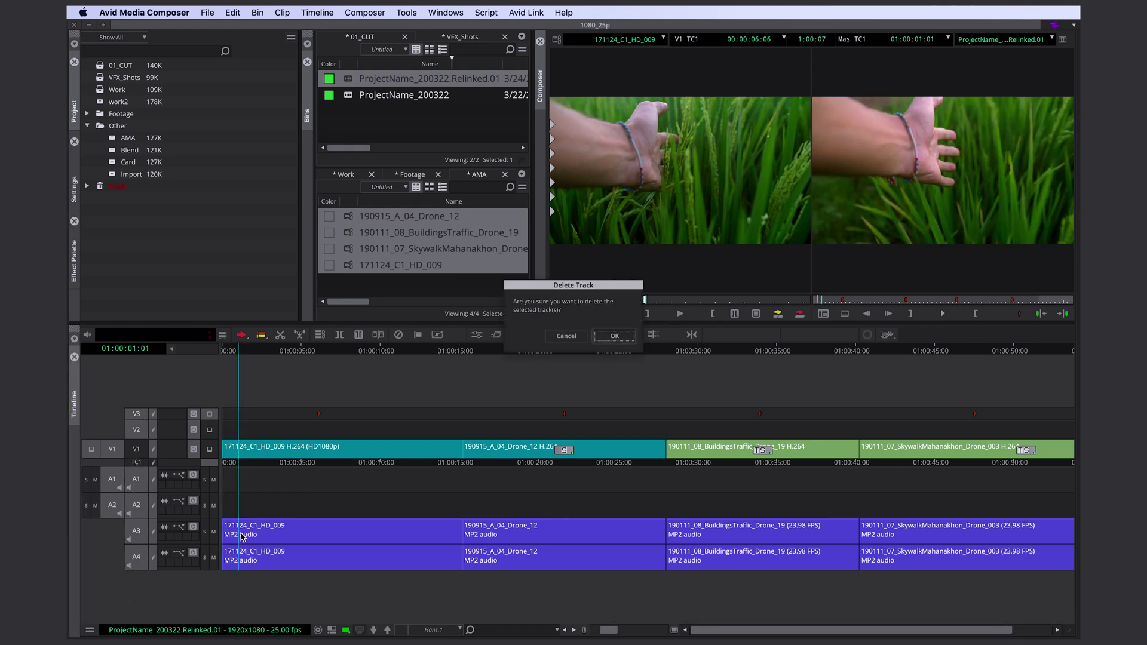
{"action": "left_click", "coordinate": [619, 338]}
{"action": "left_click_drag", "start_coordinate": [617, 501], "coordinate": [205, 501]}
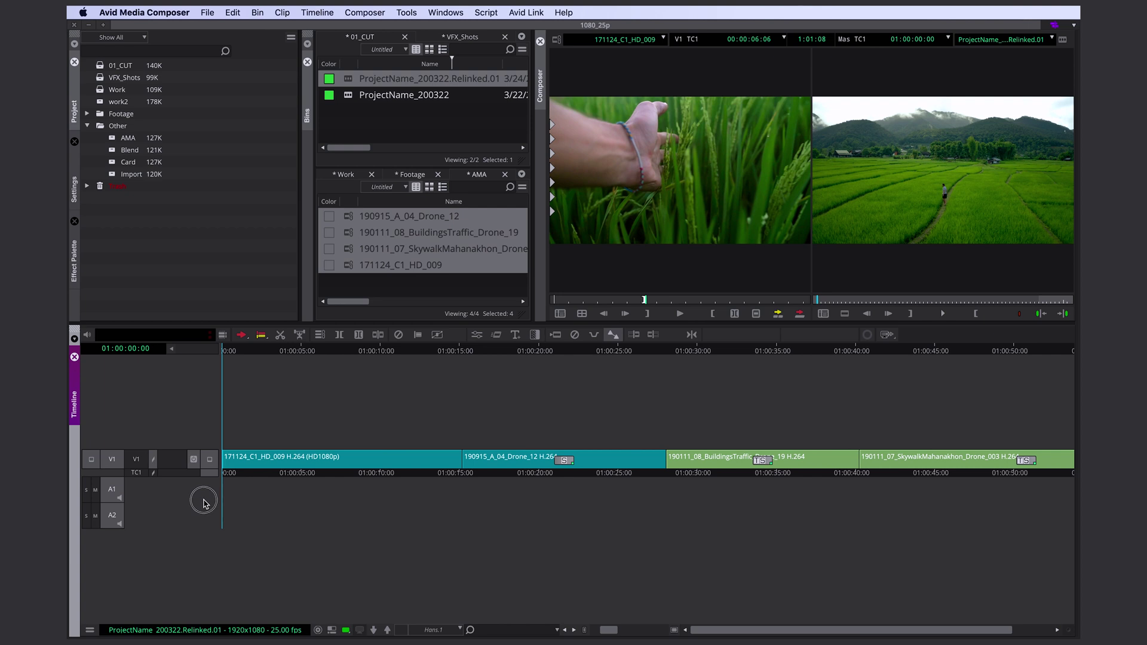
{"action": "left_click", "coordinate": [207, 13]}
{"action": "mouse_move", "coordinate": [278, 181]}
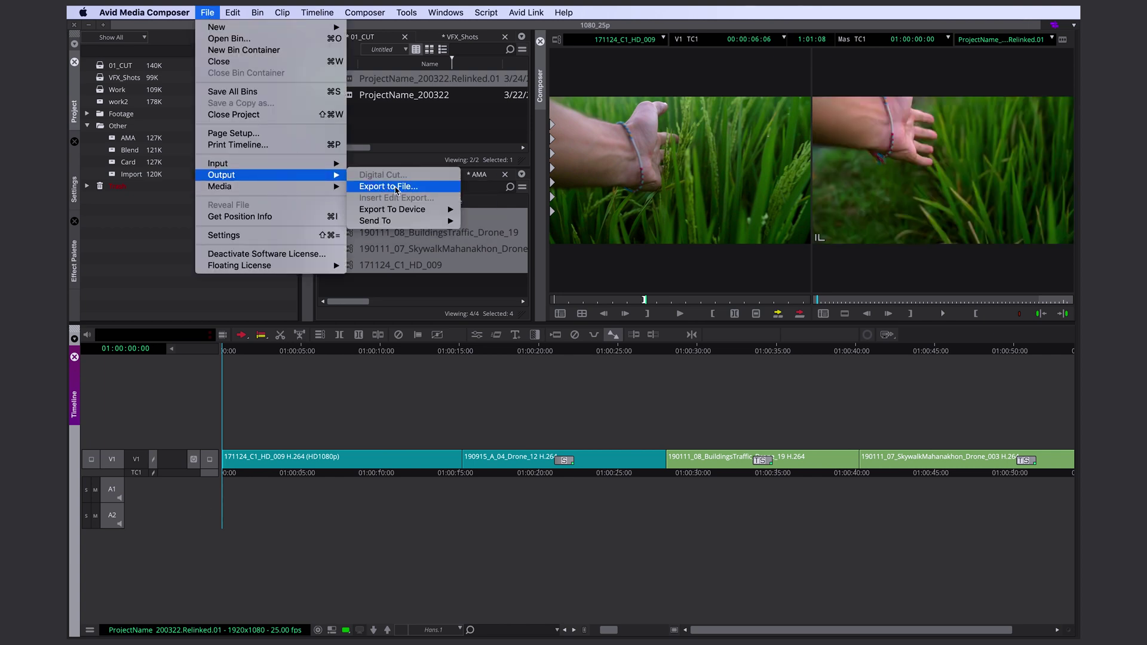
Step: Set the export options to AAF with video and data tracks only, linking to existing media
{"action": "left_click", "coordinate": [396, 186]}
{"action": "left_click", "coordinate": [537, 357]}
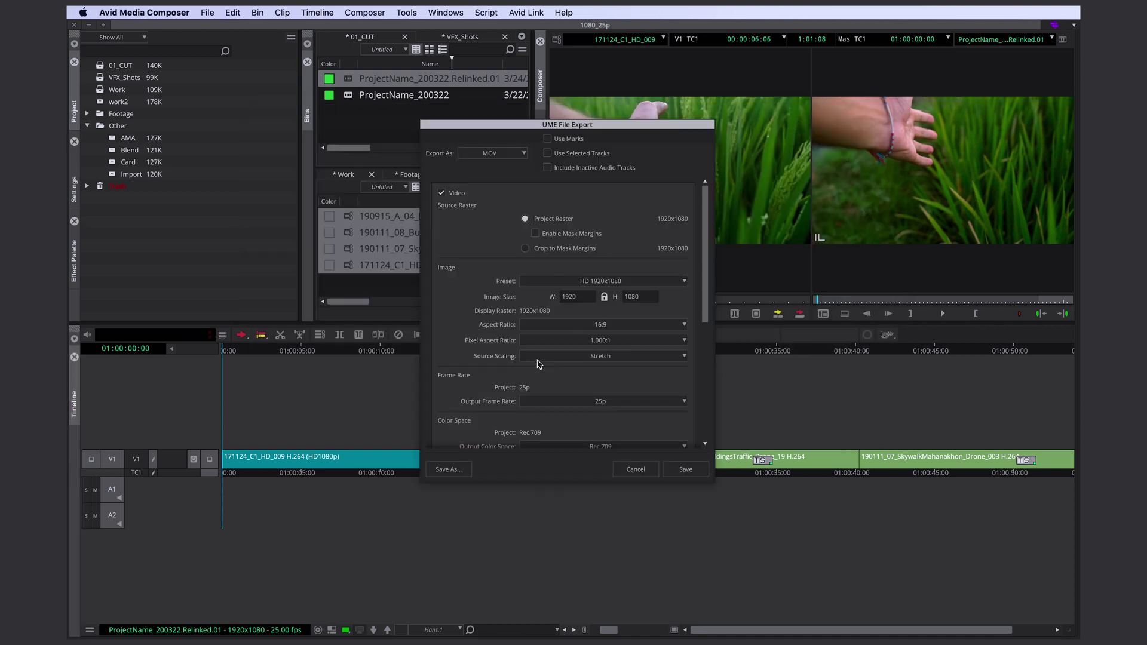
{"action": "left_click", "coordinate": [512, 154]}
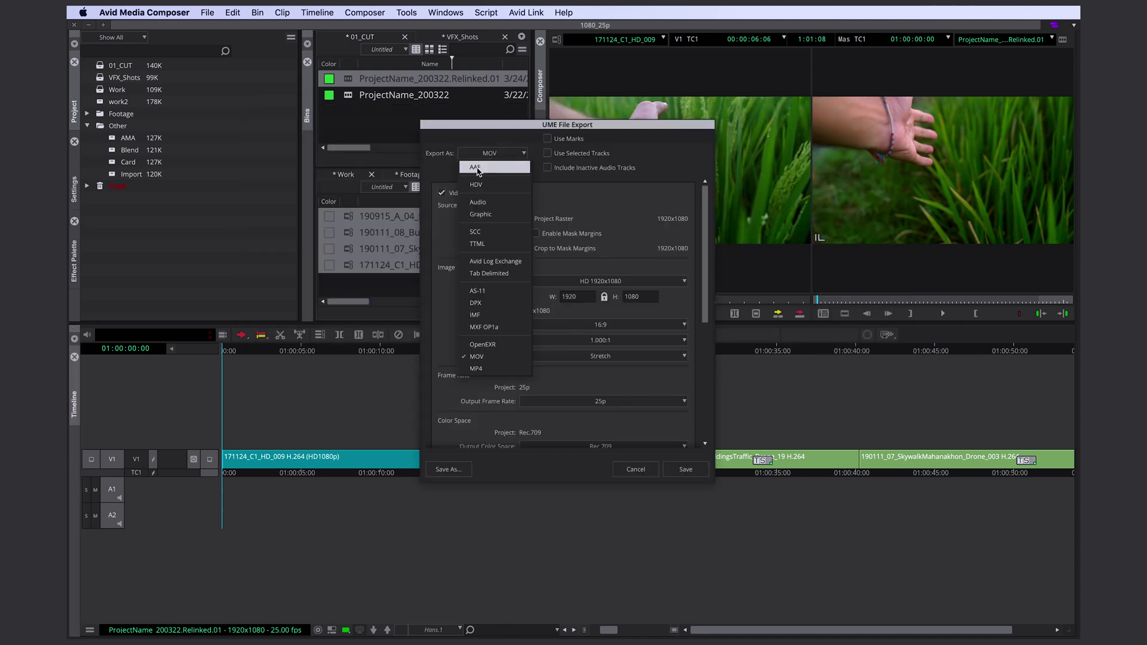
{"action": "left_click", "coordinate": [489, 169]}
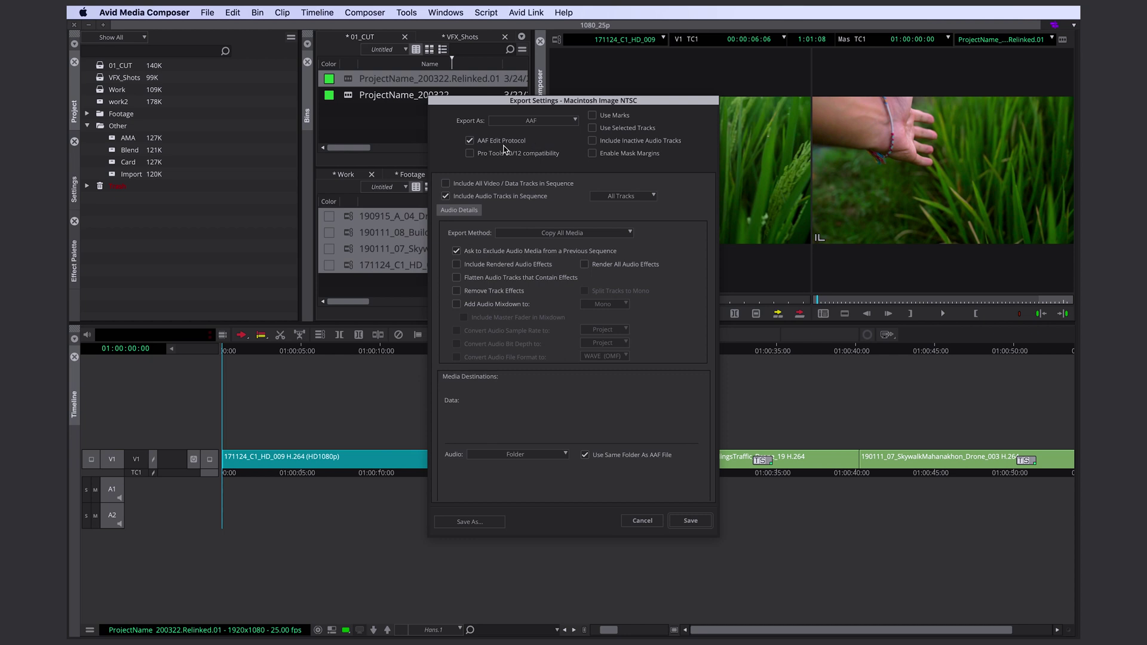
{"action": "left_click", "coordinate": [445, 198]}
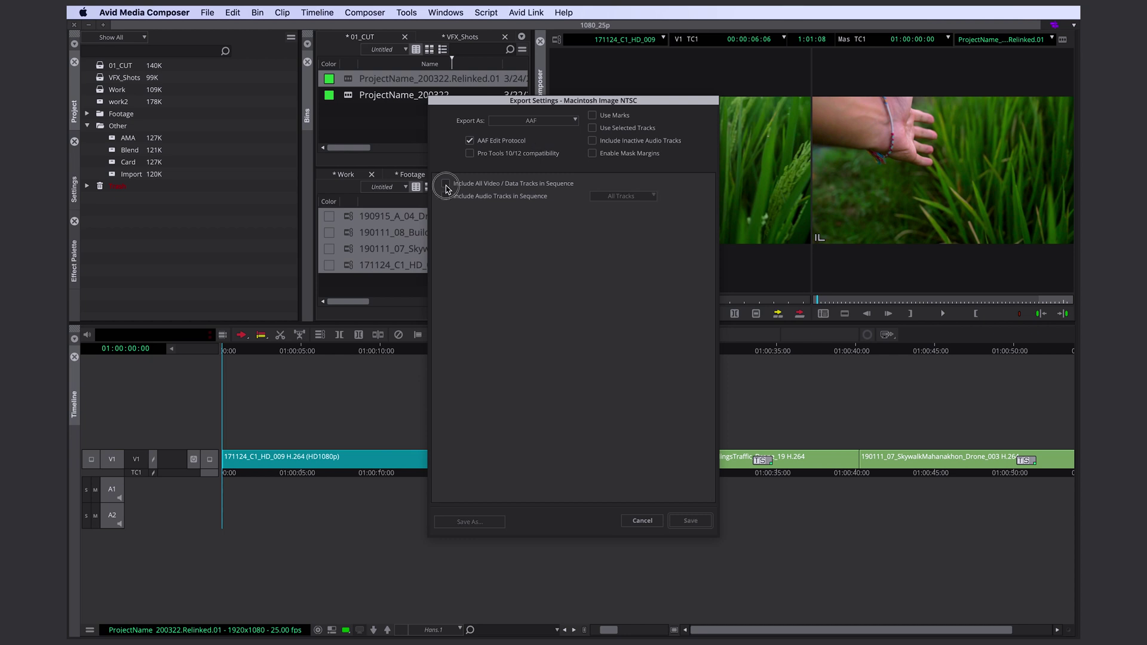
{"action": "left_click", "coordinate": [445, 183]}
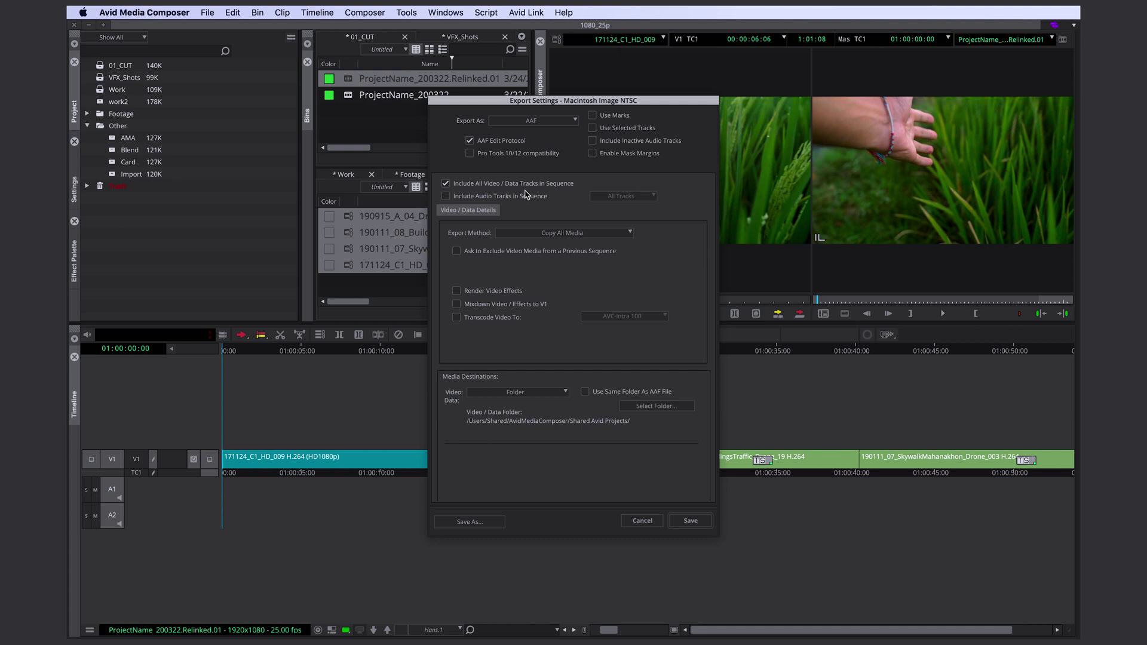
{"action": "left_click", "coordinate": [566, 234]}
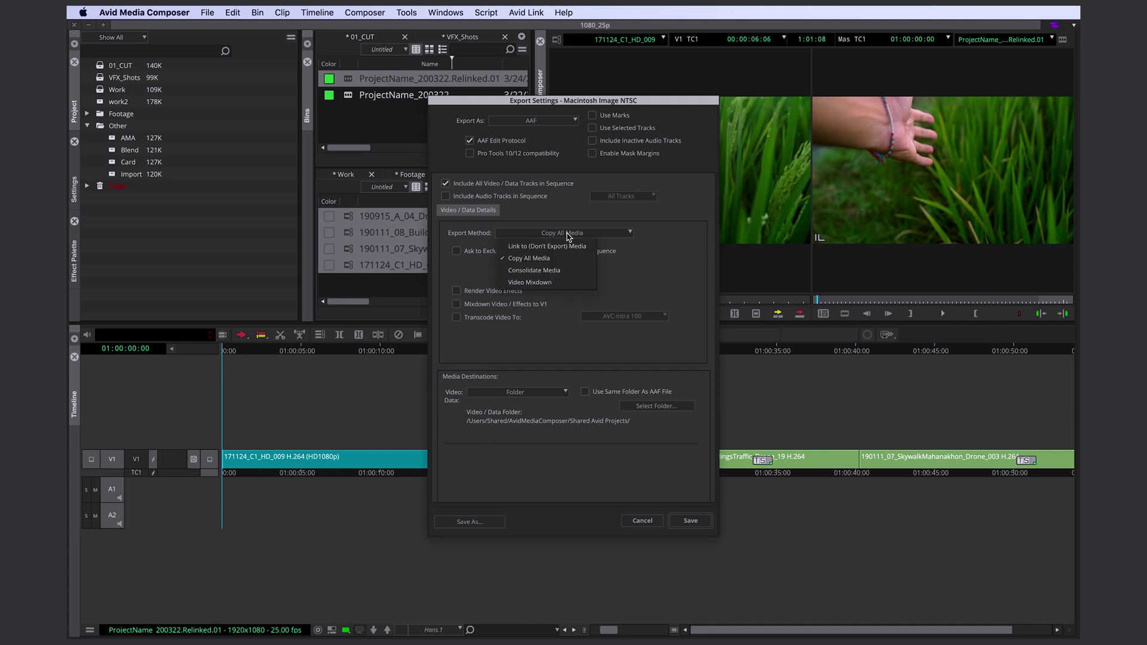
{"action": "left_click", "coordinate": [566, 248]}
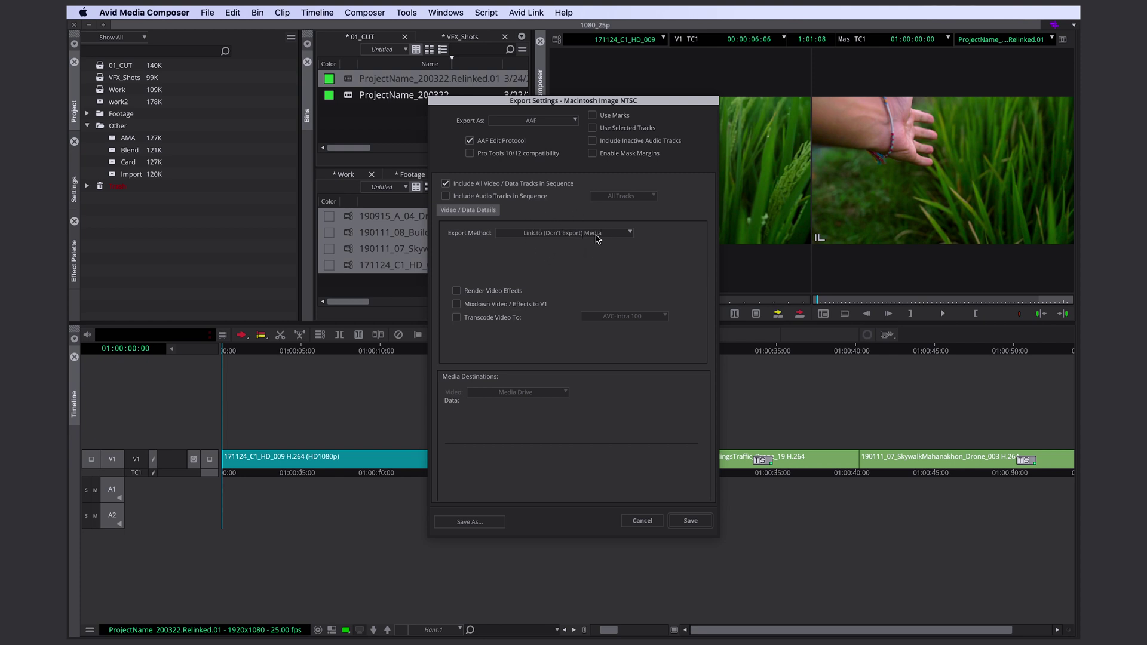
{"action": "left_click", "coordinate": [690, 528]}
Step: Save the export as ProjectName_200322_VFX01-04_AAF in the ProjectName_to_AE folder
{"action": "triple_click", "coordinate": [640, 134]}
{"action": "type", "text": "ProjectName_200322_VFX01-02"}
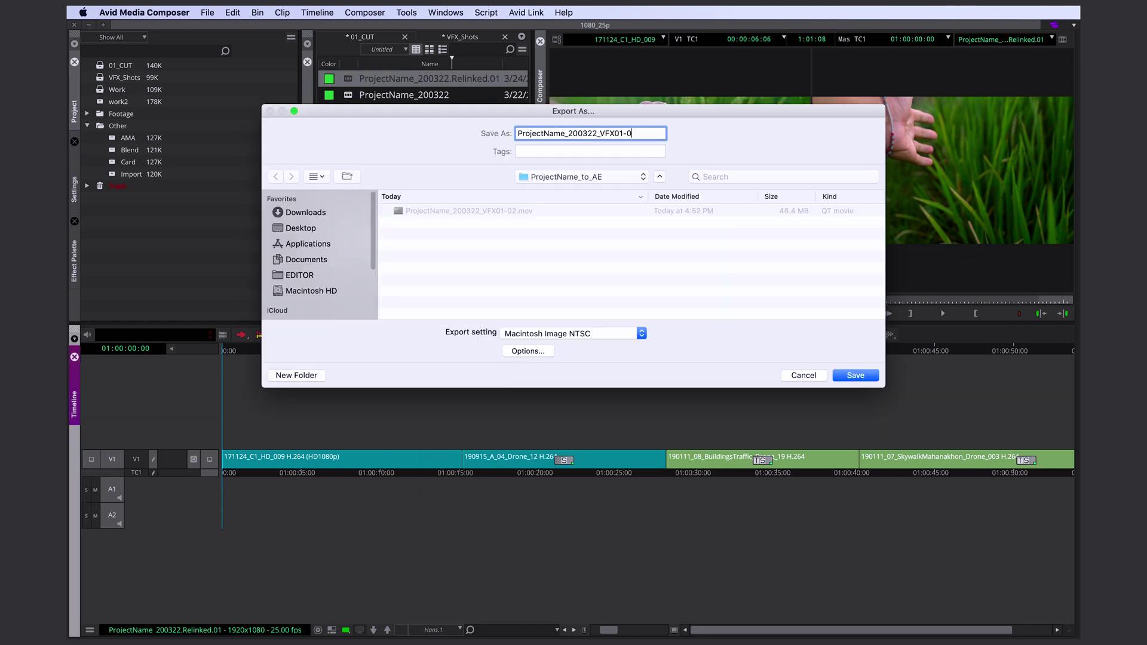
{"action": "type", "text": "_AAF"}
{"action": "left_click", "coordinate": [859, 377]}
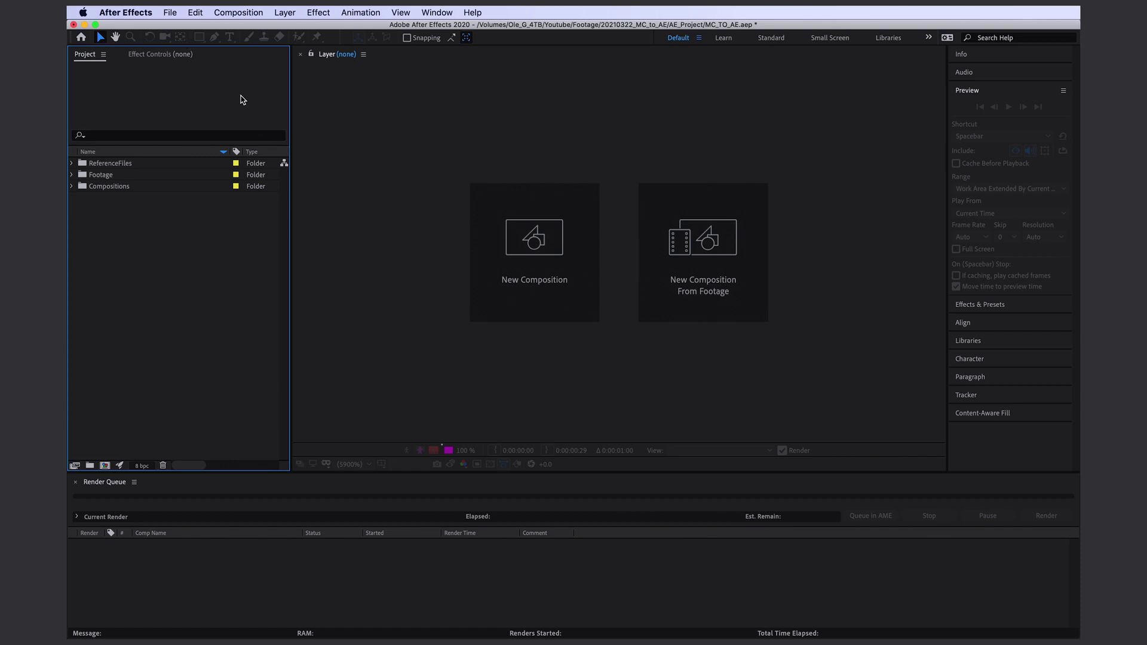
Step: Open the After Effects File menu to leave the MC_TO_AE project for Premiere Pro
{"action": "left_click", "coordinate": [170, 13]}
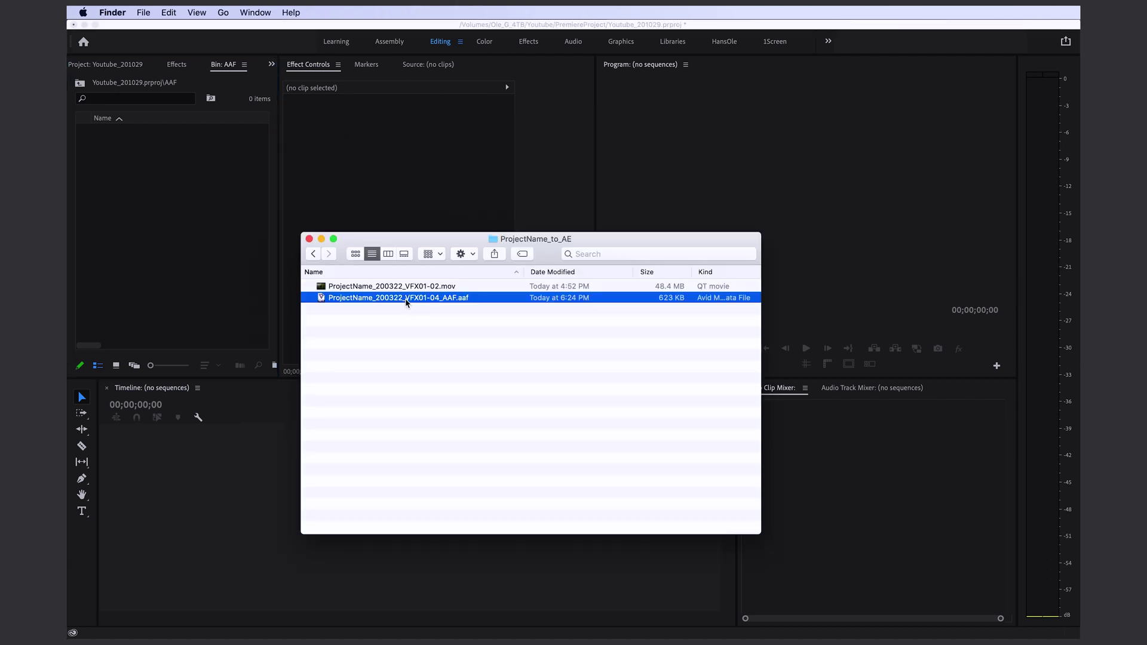
Step: Import the AAF file from the export folder into the AAF bin and open its sequence
{"action": "key", "text": "super+Tab"}
{"action": "left_click_drag", "start_coordinate": [410, 305], "coordinate": [202, 170]}
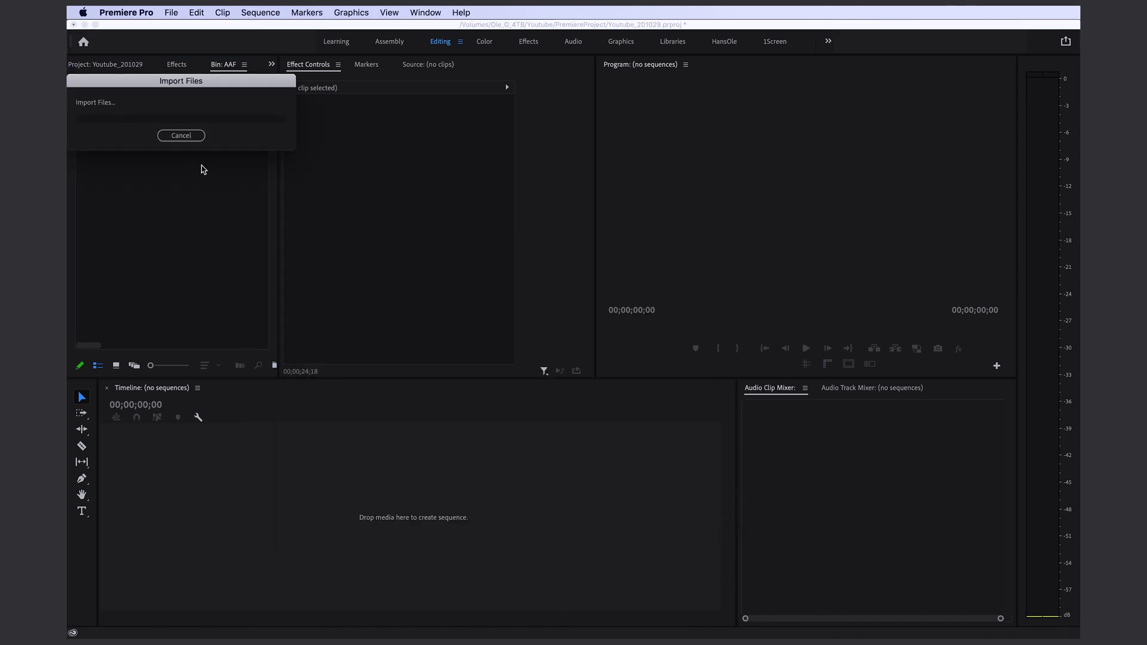
{"action": "double_click", "coordinate": [113, 189]}
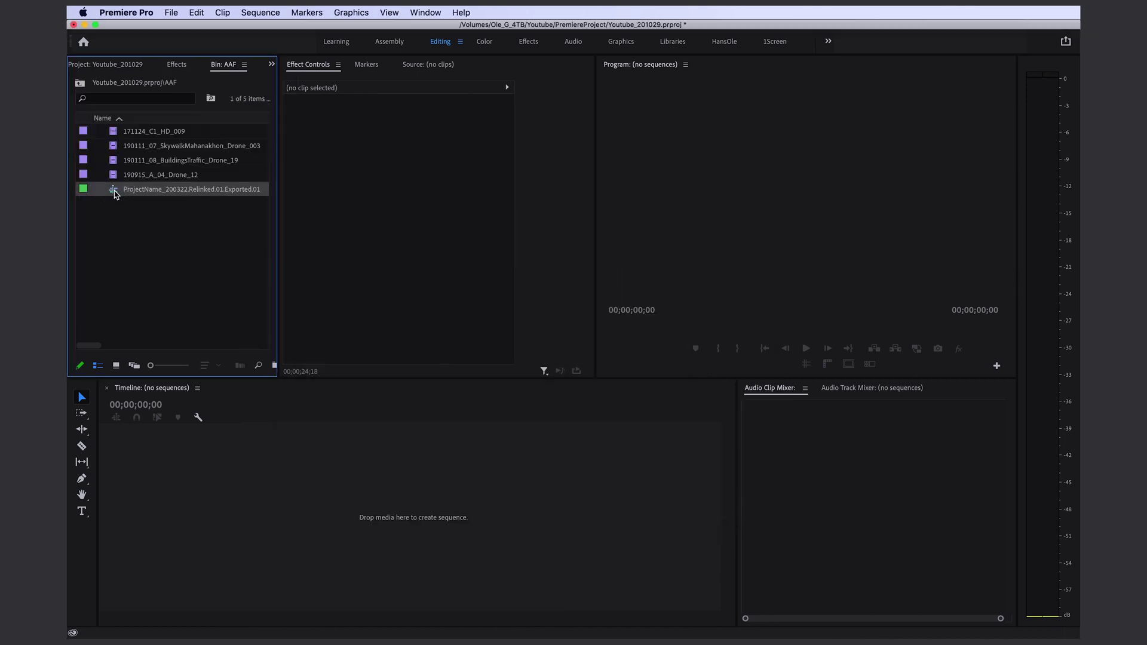
Step: Replace the four V1 clips with a linked After Effects composition
{"action": "left_click", "coordinate": [311, 454]}
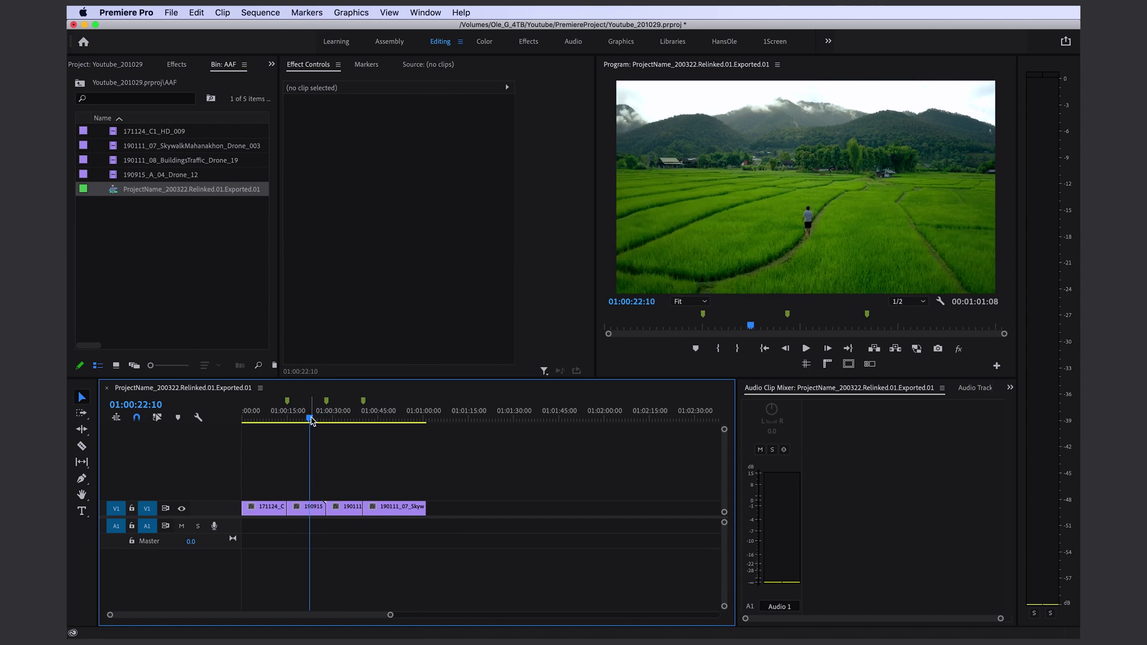
{"action": "left_click", "coordinate": [316, 421]}
{"action": "left_click_drag", "start_coordinate": [317, 423], "coordinate": [342, 452]}
{"action": "left_click_drag", "start_coordinate": [249, 475], "coordinate": [429, 531]}
{"action": "right_click", "coordinate": [352, 511]}
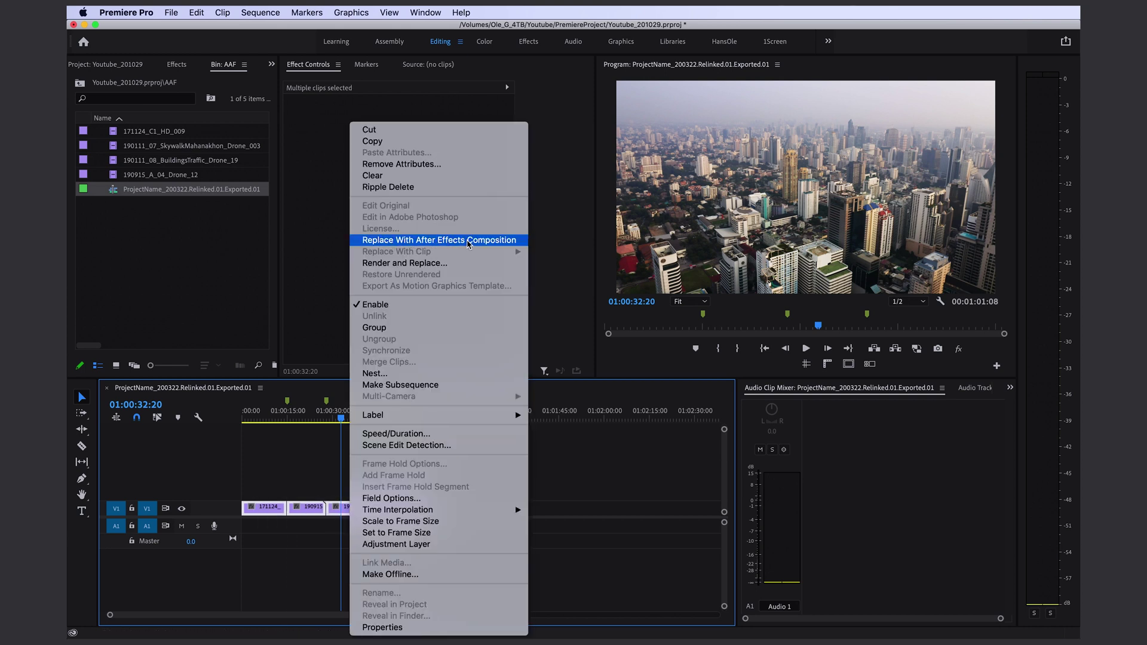
{"action": "left_click", "coordinate": [439, 244]}
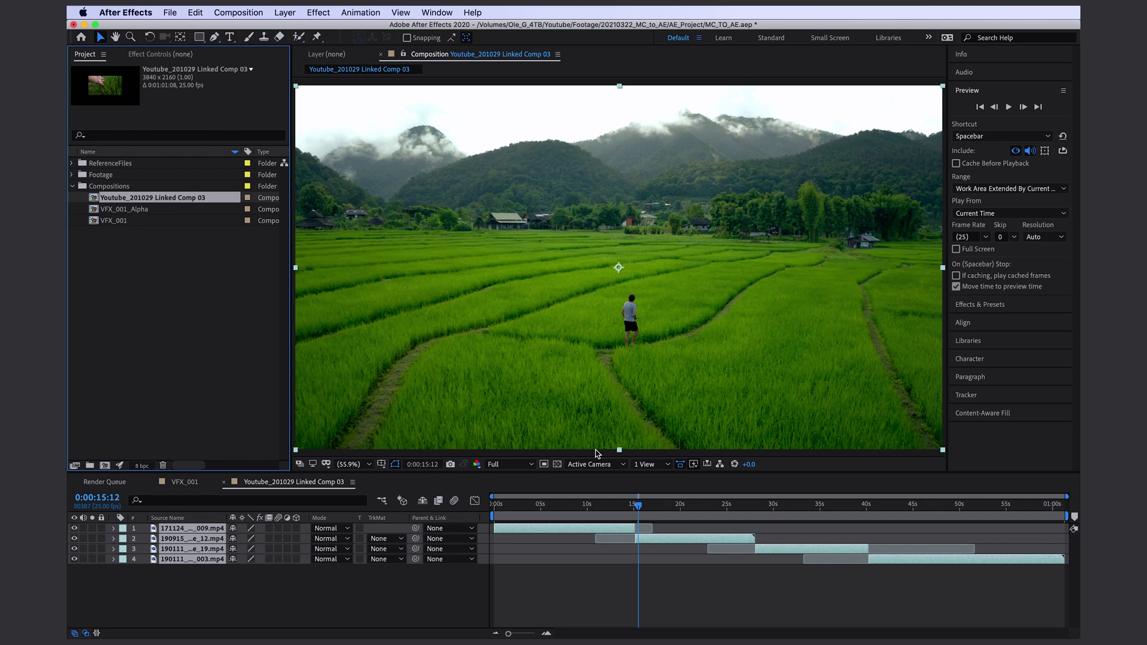
Step: Scrub the linked comp from about 22 seconds to preview the rice-field and city clips
{"action": "left_click", "coordinate": [706, 505]}
{"action": "left_click_drag", "start_coordinate": [724, 506], "coordinate": [696, 504]}
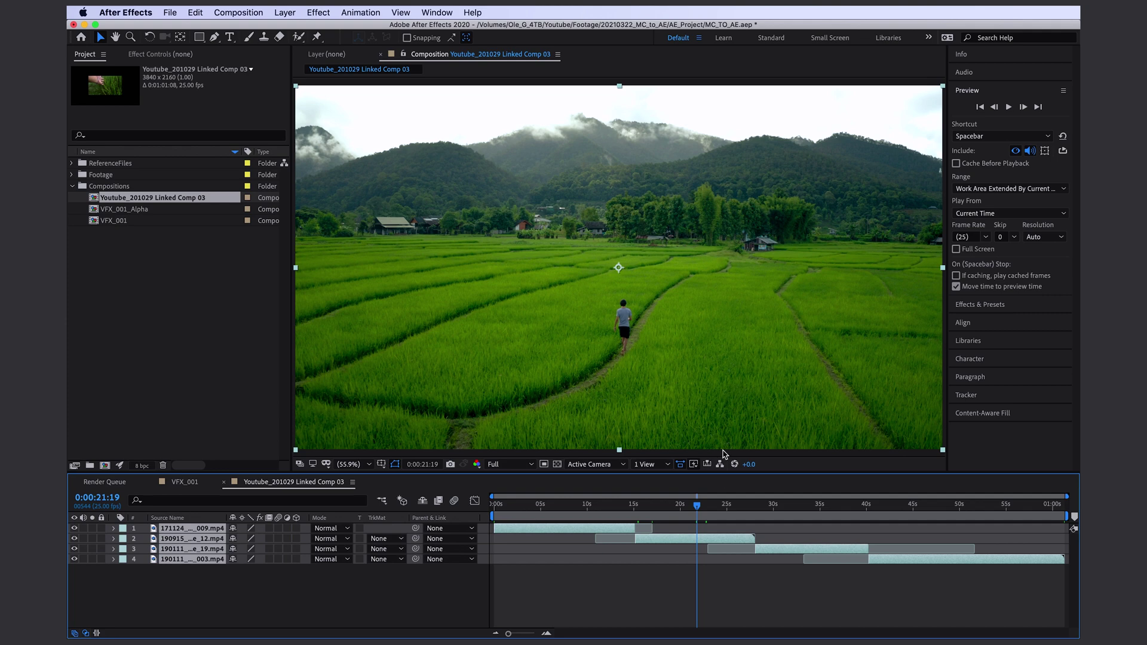
{"action": "left_click_drag", "start_coordinate": [711, 505], "coordinate": [890, 515]}
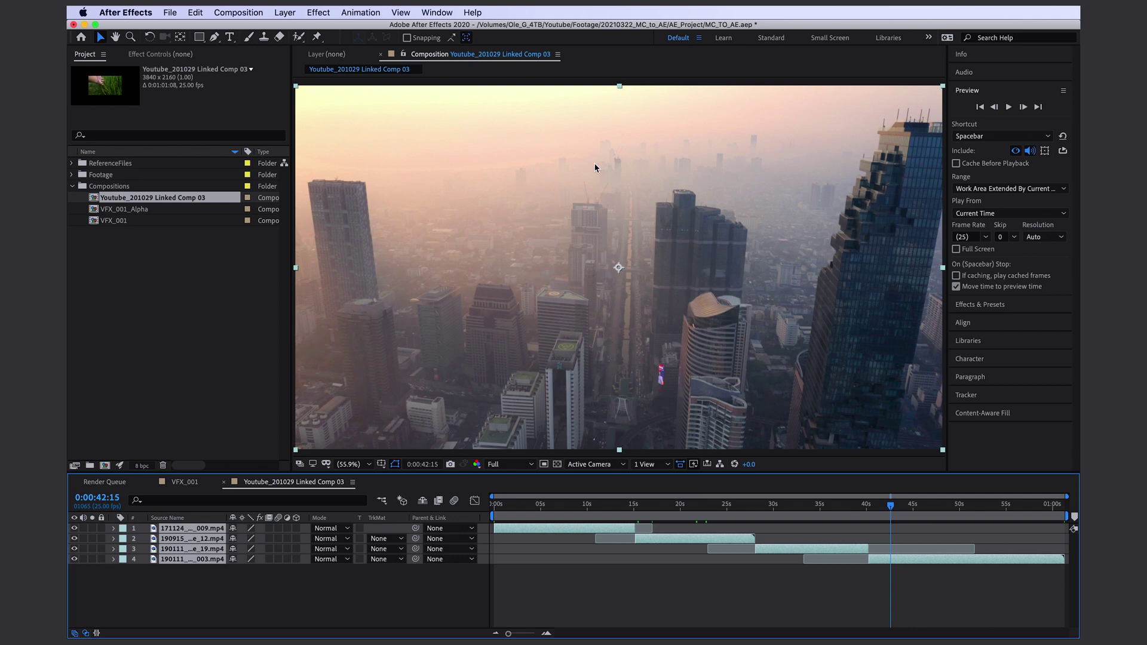
Step: Expand the Footage folder and check the AVI drone clip's Replace Footage option without replacing it
{"action": "left_click", "coordinate": [73, 175]}
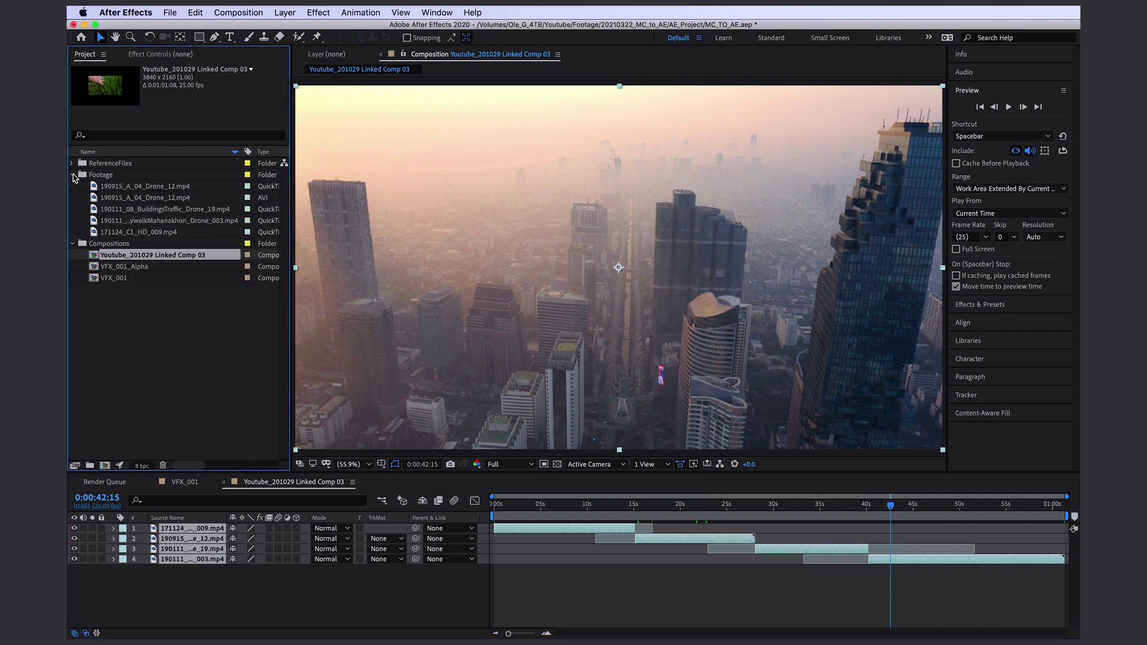
{"action": "right_click", "coordinate": [96, 201]}
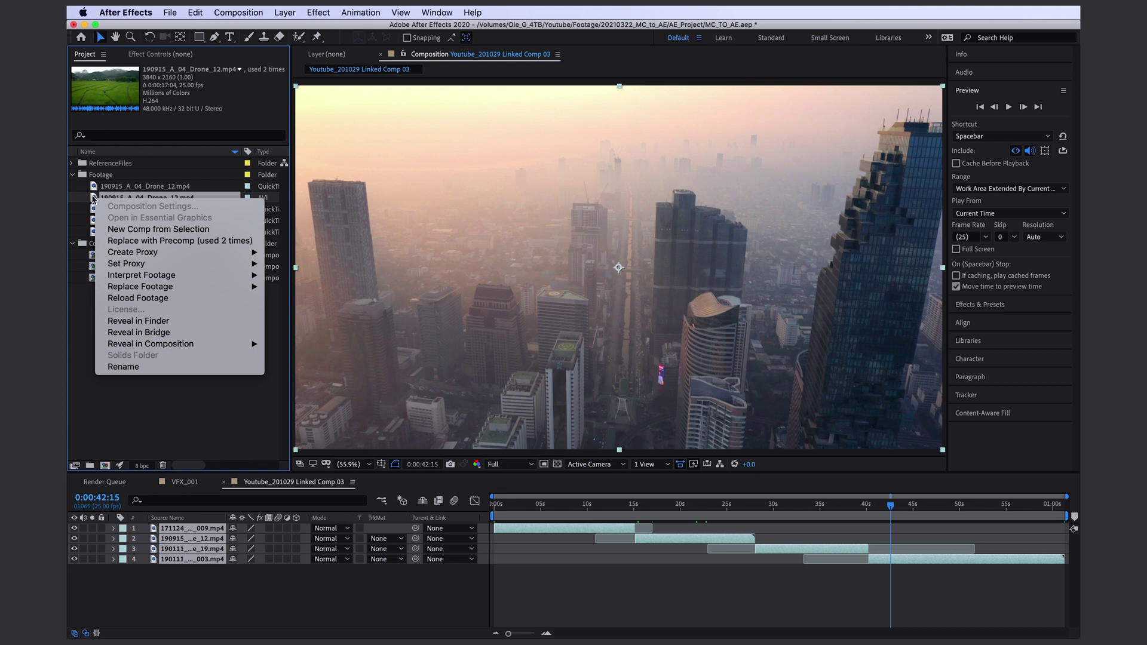
{"action": "mouse_move", "coordinate": [257, 287]}
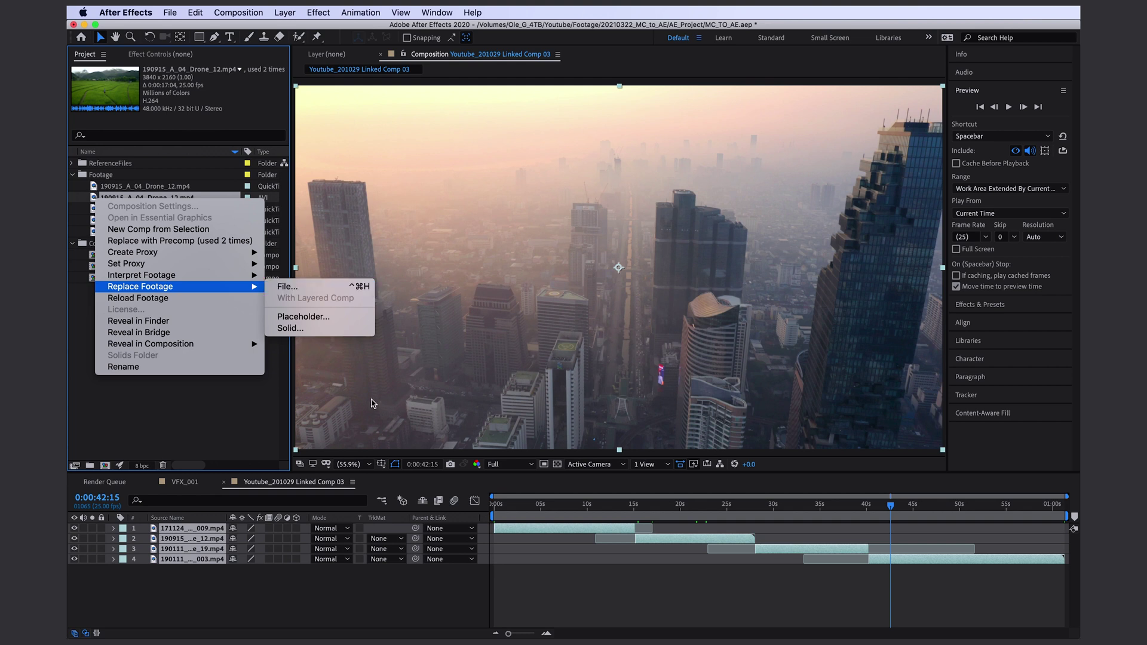
{"action": "key", "text": "Escape"}
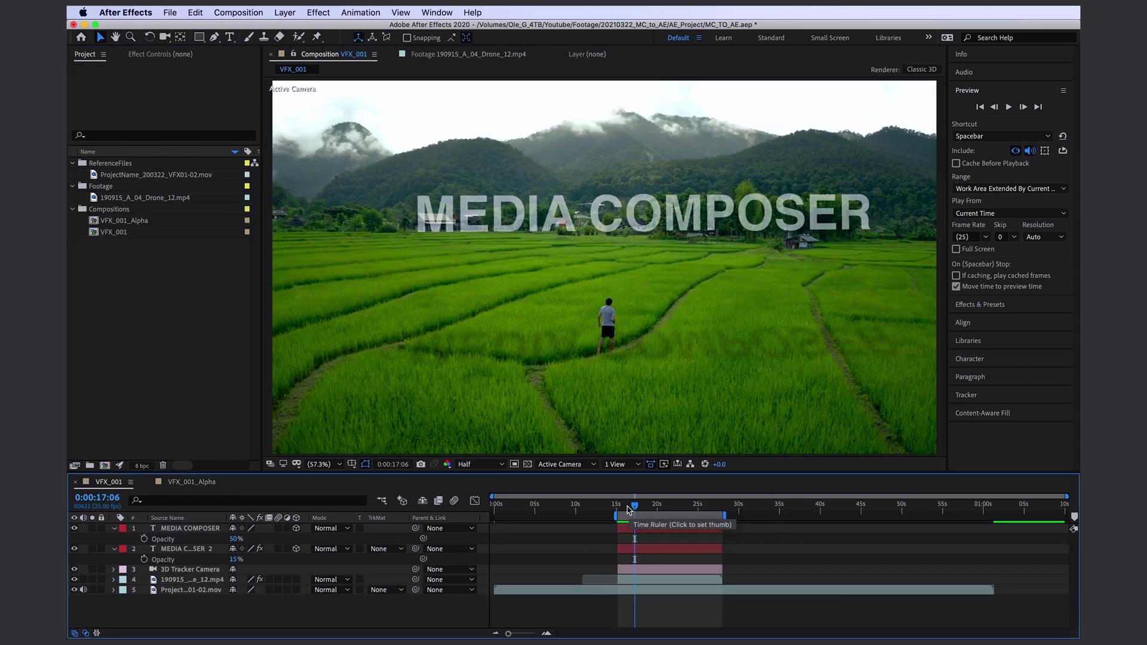
Step: Scrub VFX_001 to the title, view VFX_001_Alpha over the transparency grid, then reopen VFX_001
{"action": "left_click", "coordinate": [690, 525]}
{"action": "left_click_drag", "start_coordinate": [690, 524], "coordinate": [663, 542]}
{"action": "key", "text": "shift+period"}
{"action": "left_click", "coordinate": [527, 464]}
{"action": "double_click", "coordinate": [95, 233]}
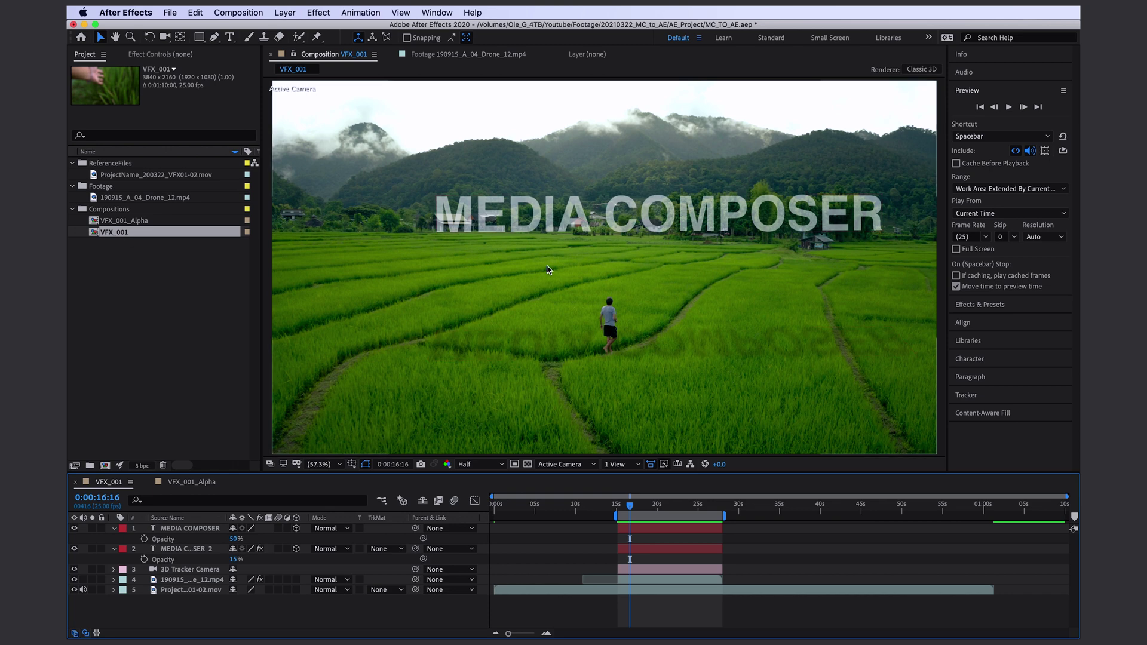
Step: Add VFX_001 to the Render Queue and set its render resolution to Half
{"action": "left_click", "coordinate": [437, 12]}
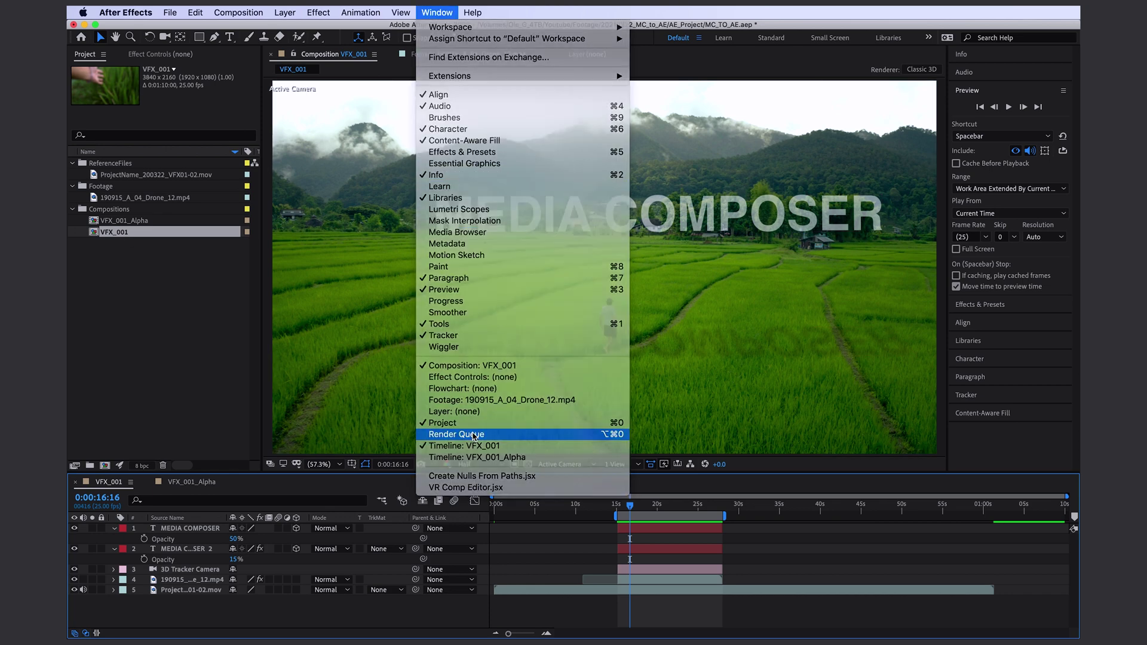
{"action": "left_click", "coordinate": [460, 438]}
{"action": "left_click_drag", "start_coordinate": [98, 233], "coordinate": [187, 575]}
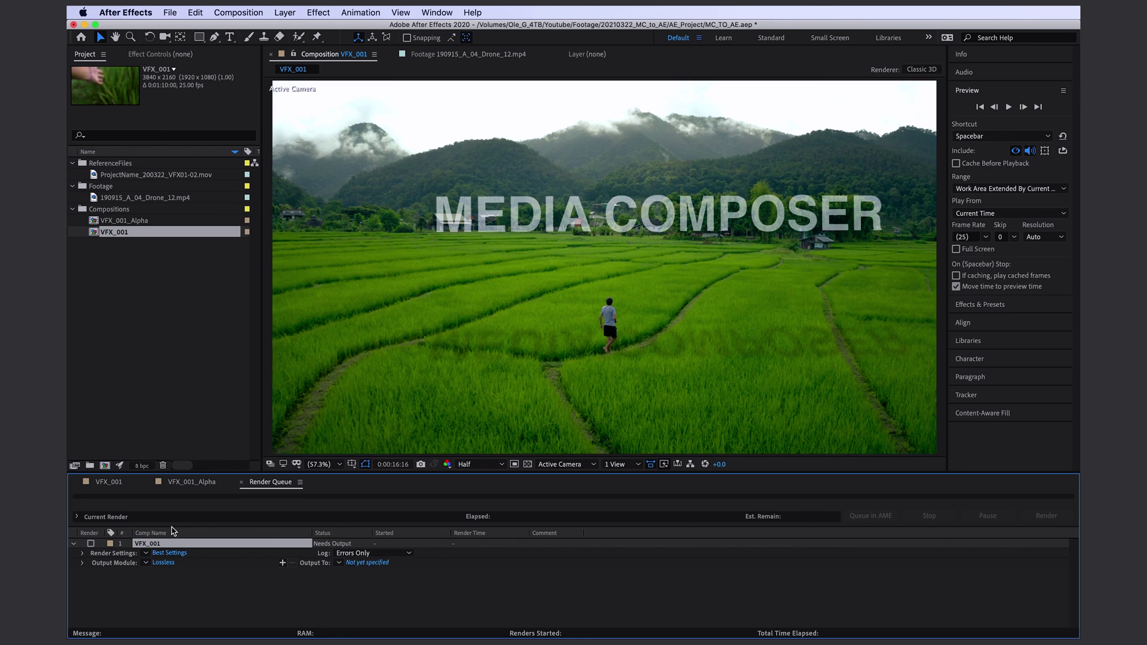
{"action": "left_click", "coordinate": [175, 554]}
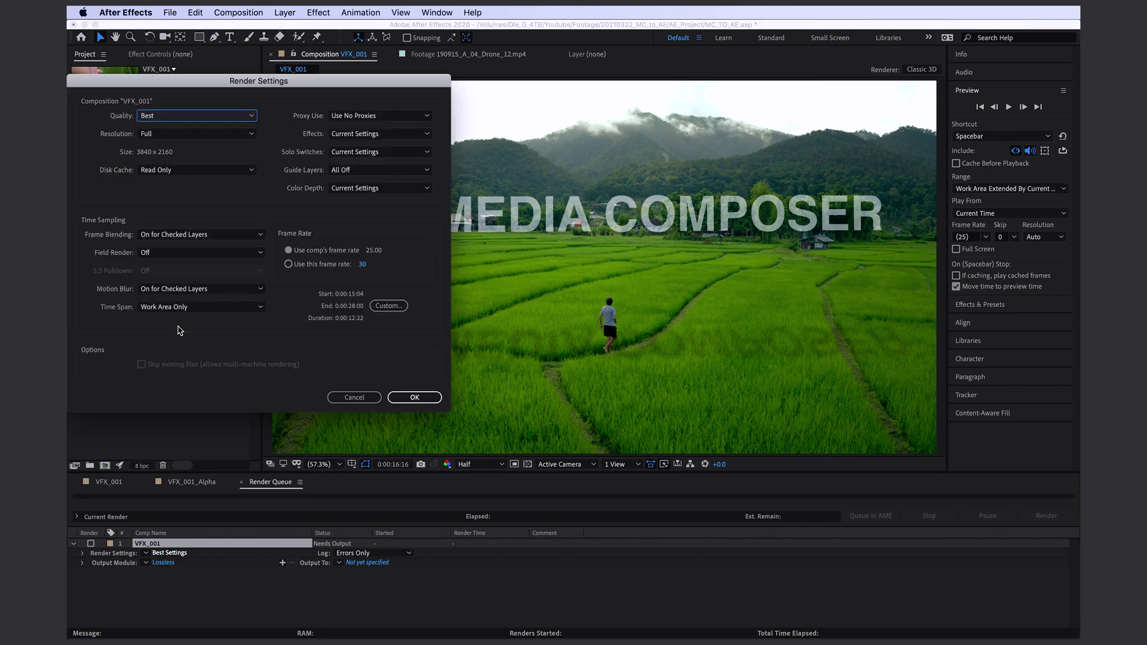
{"action": "left_click", "coordinate": [178, 135]}
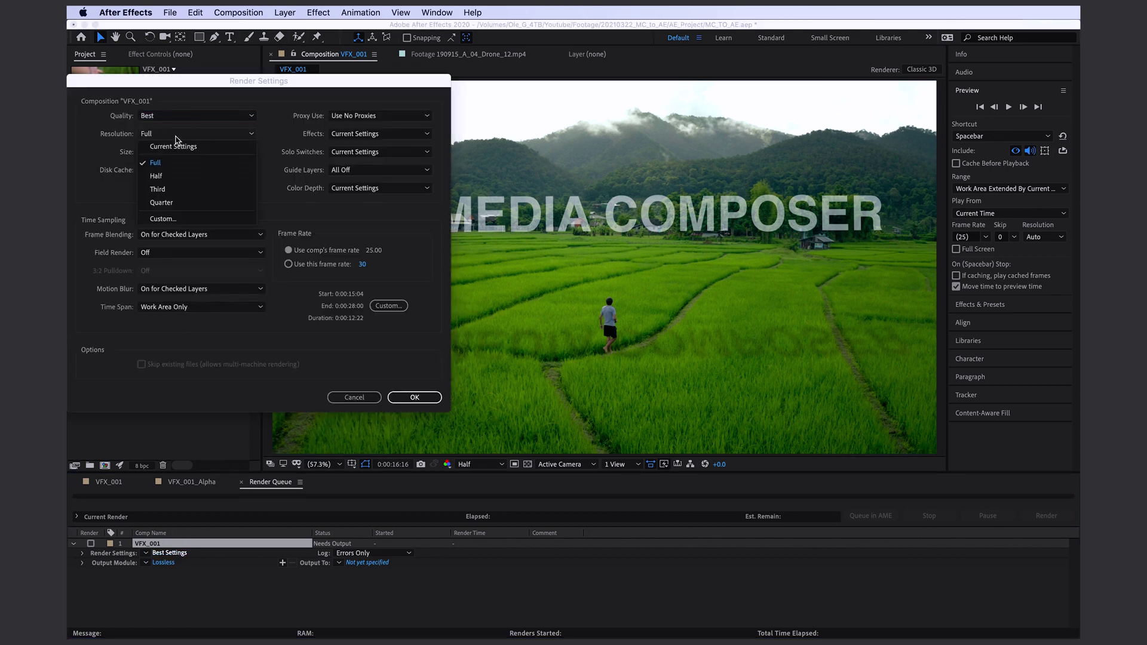
{"action": "left_click", "coordinate": [174, 174]}
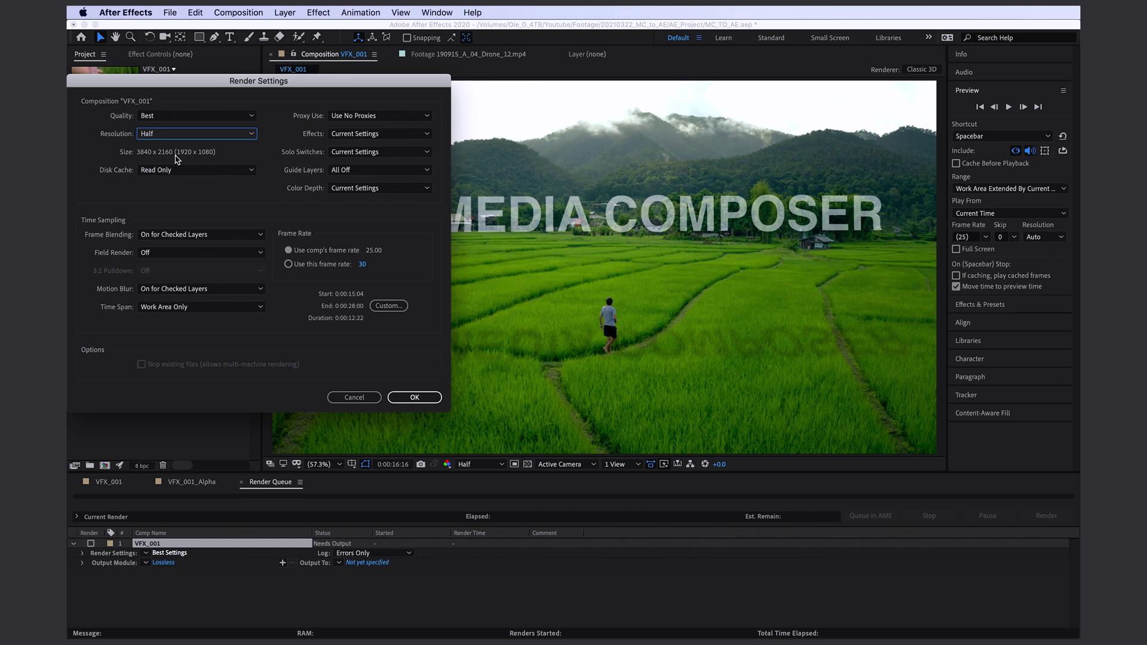
Step: Set the VFX_001 output module to QuickTime with the DNxHR LB 8-bit codec
{"action": "left_click", "coordinate": [414, 398]}
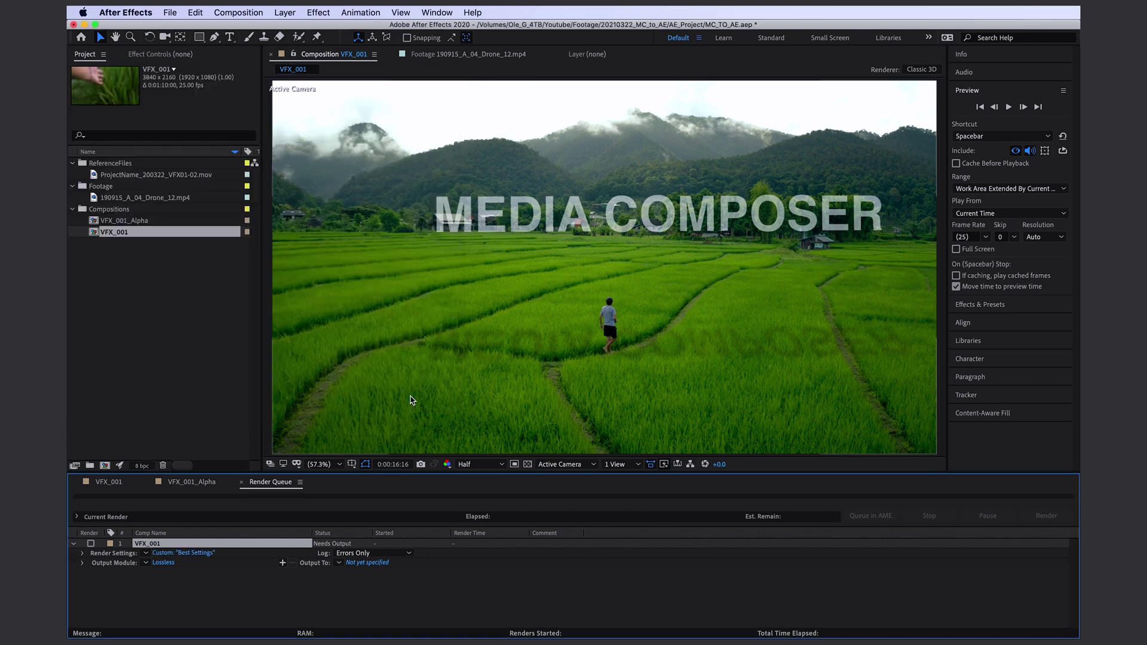
{"action": "left_click", "coordinate": [164, 564]}
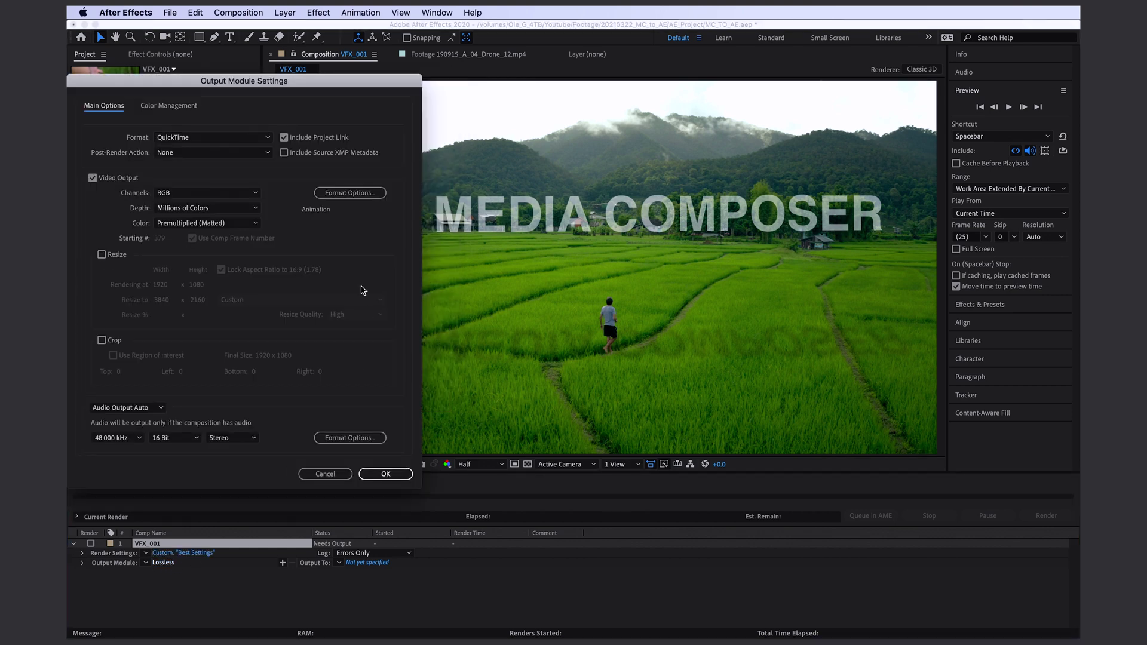
{"action": "left_click", "coordinate": [202, 138]}
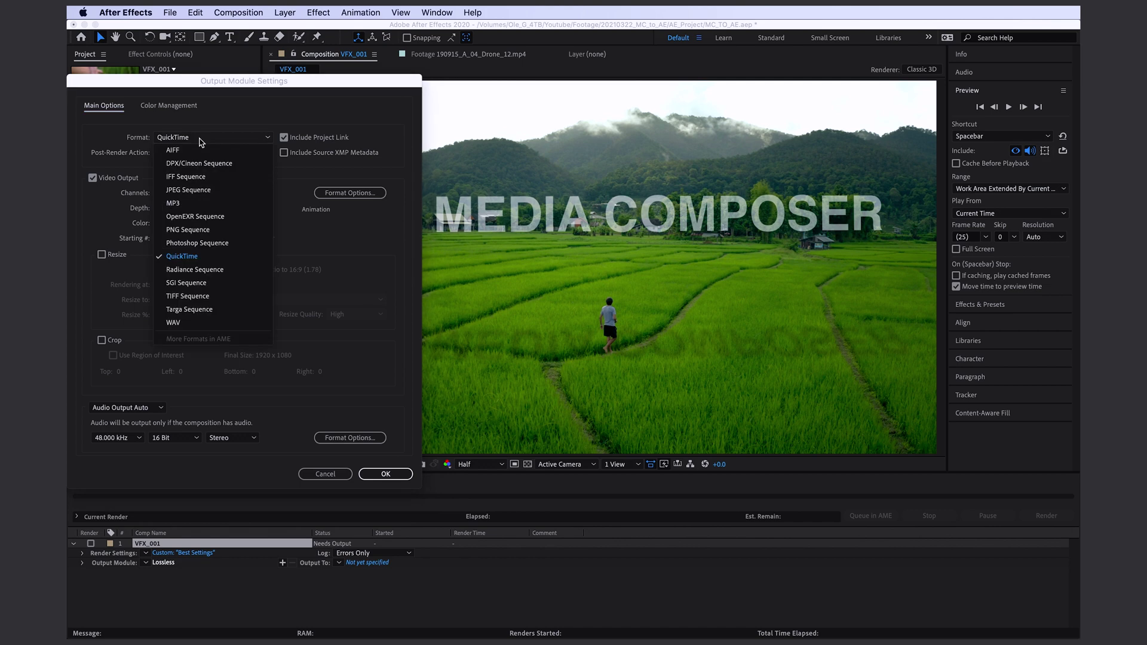
{"action": "left_click", "coordinate": [201, 263]}
{"action": "left_click", "coordinate": [342, 193]}
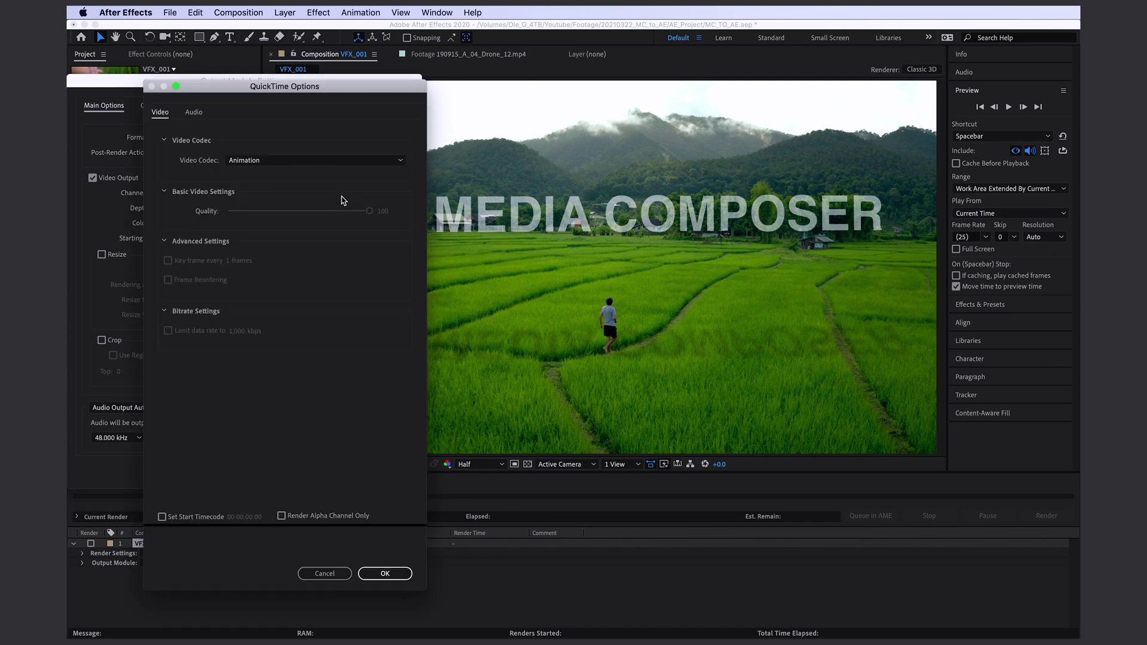
{"action": "left_click", "coordinate": [343, 162]}
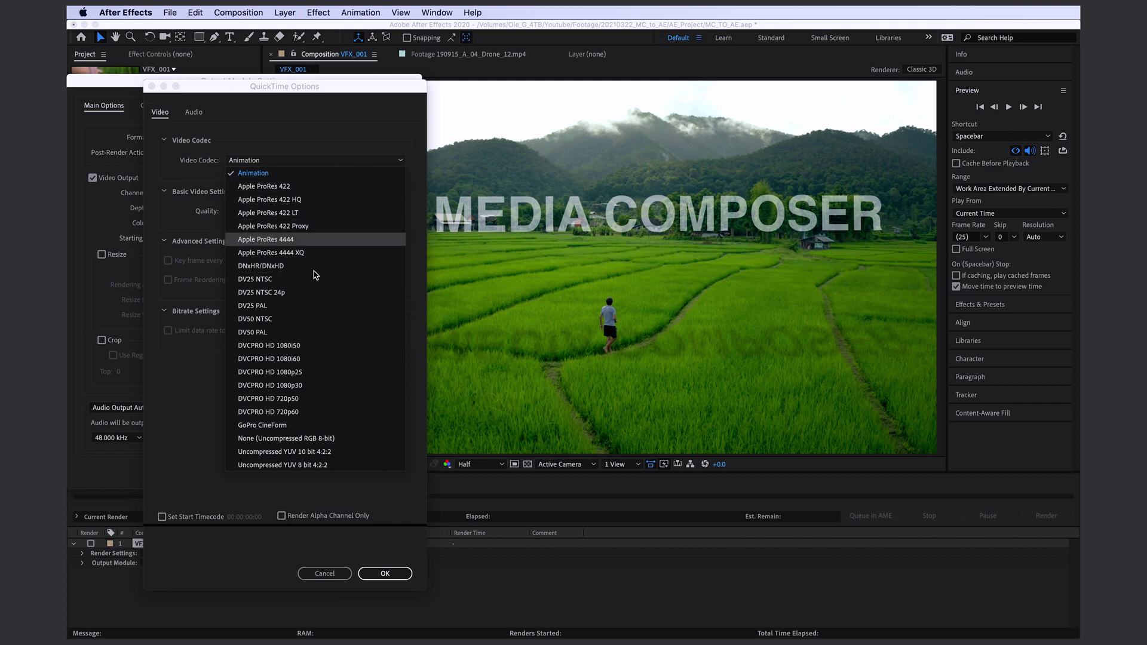
{"action": "left_click", "coordinate": [272, 268]}
{"action": "left_click", "coordinate": [304, 182]}
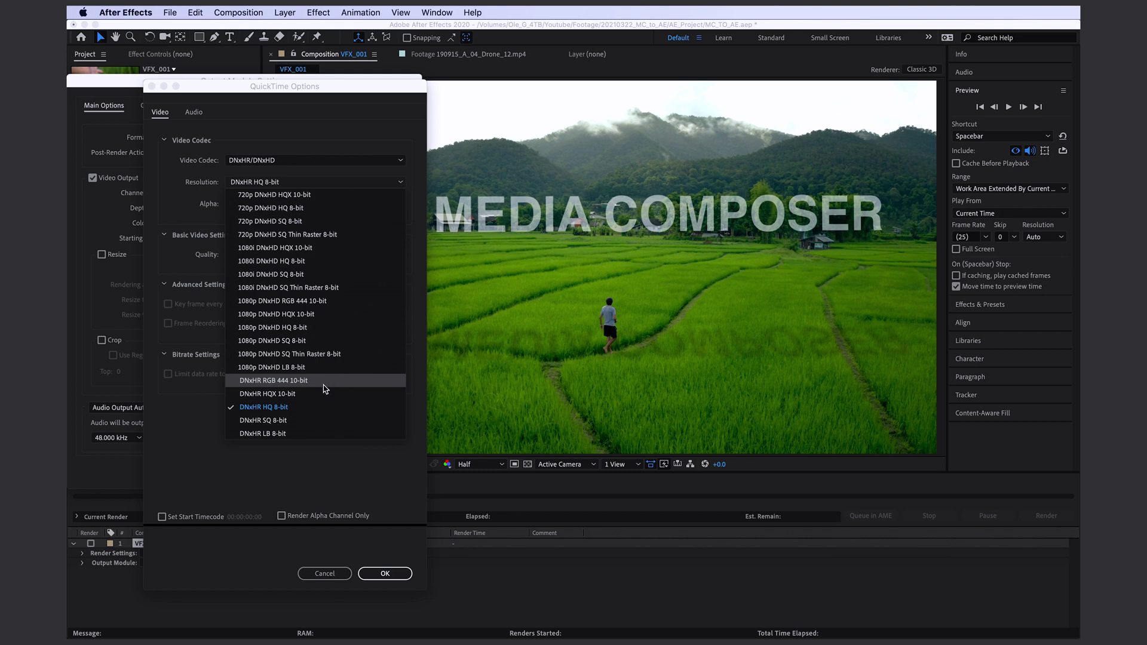
{"action": "left_click", "coordinate": [270, 435]}
{"action": "left_click", "coordinate": [384, 573]}
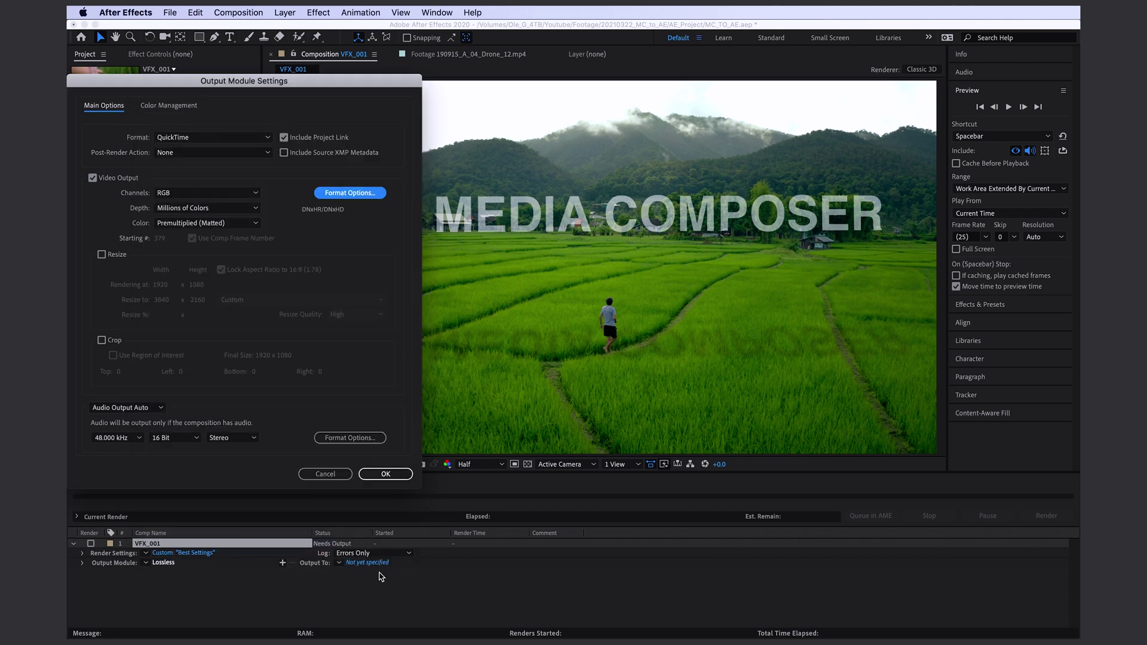
{"action": "left_click", "coordinate": [385, 474]}
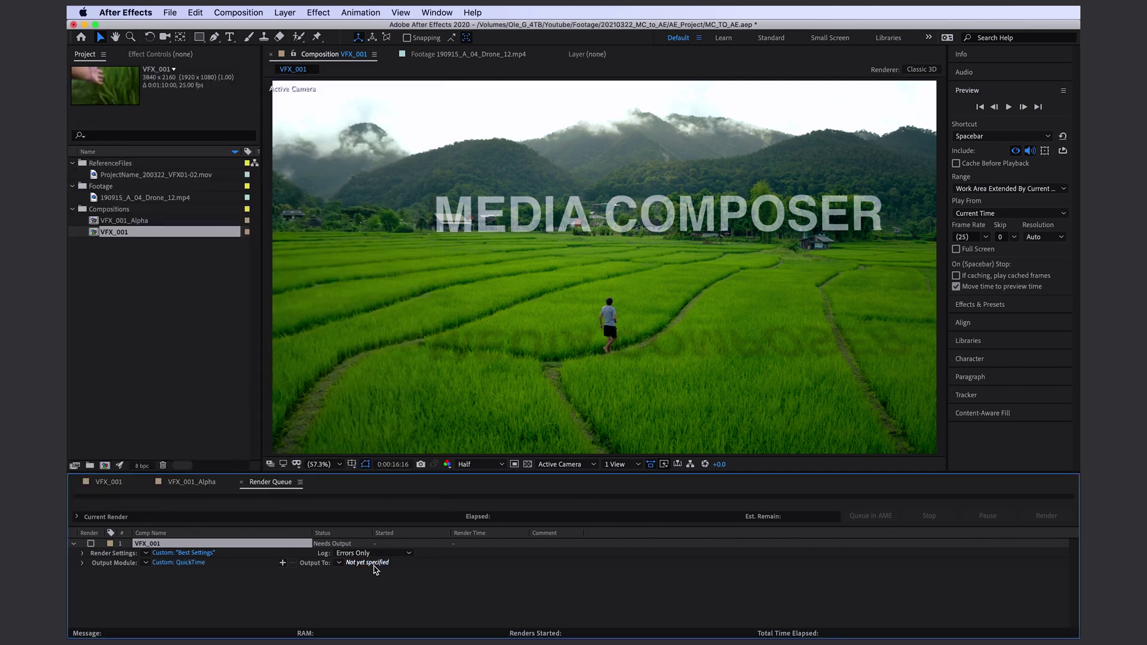
Step: Save the output as ProjectName_VFX_001.mov in VFX_Shots and render it
{"action": "left_click", "coordinate": [371, 563]}
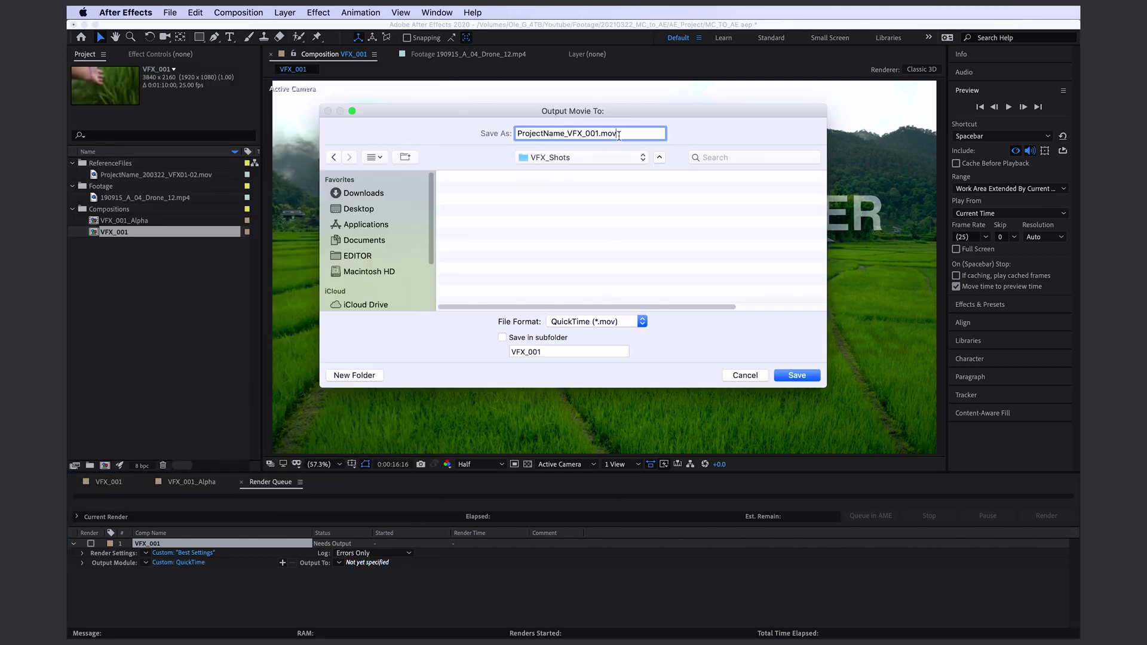
{"action": "left_click", "coordinate": [798, 376]}
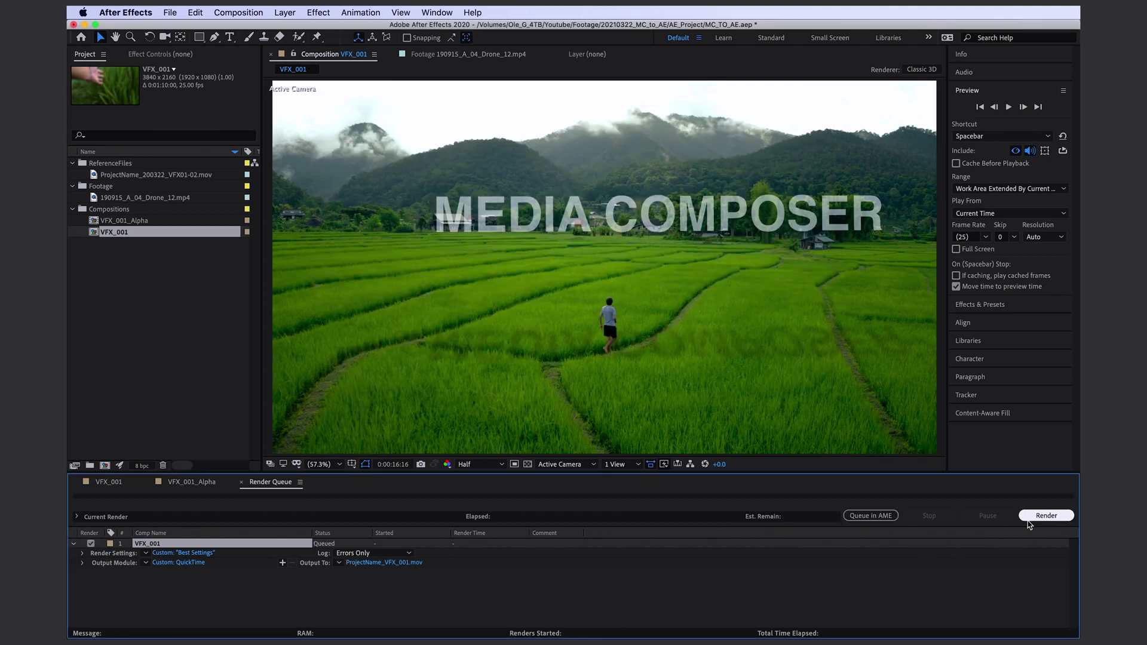
{"action": "left_click", "coordinate": [1057, 520]}
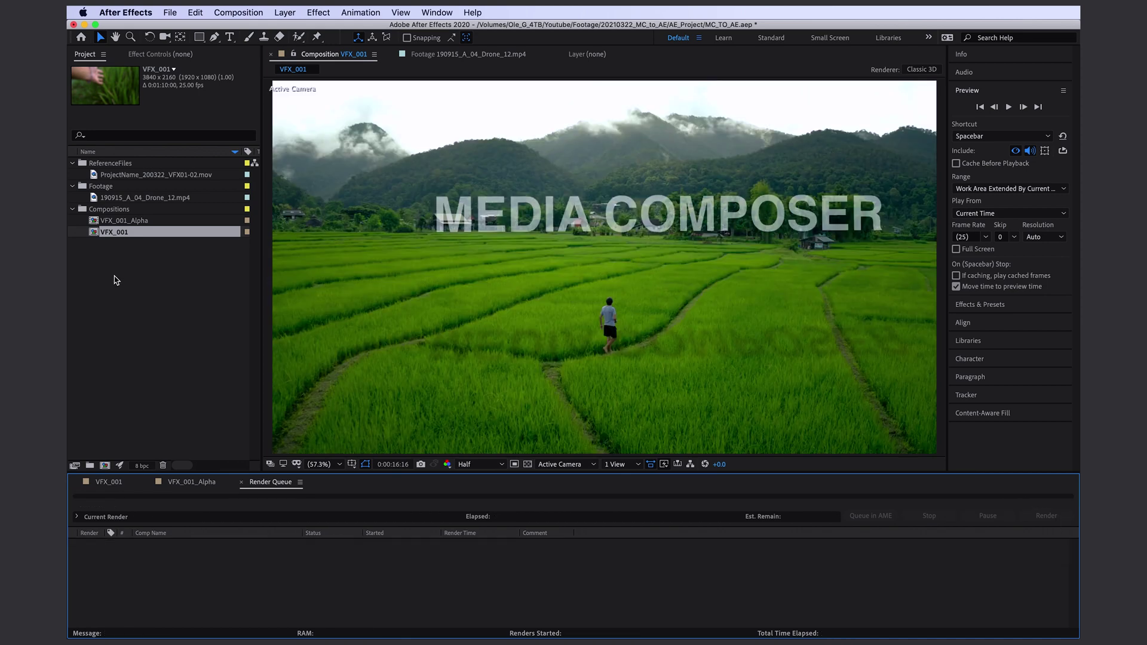
{"action": "left_click", "coordinate": [96, 222]}
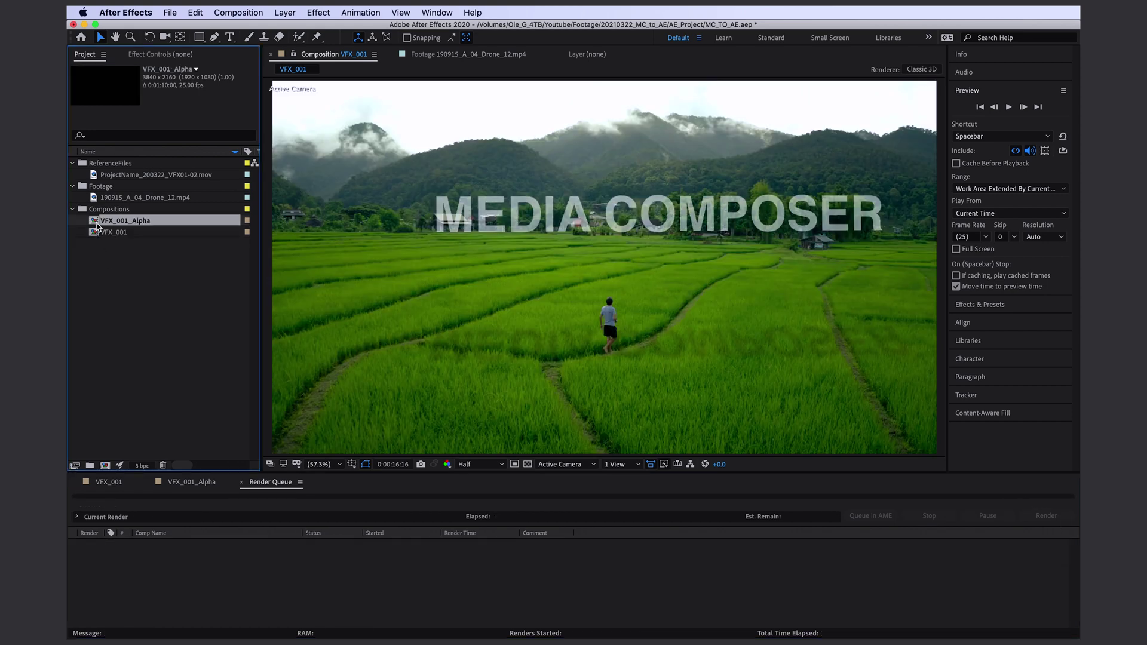
Step: Add VFX_001_Alpha to the Render Queue at Half resolution
{"action": "double_click", "coordinate": [94, 224]}
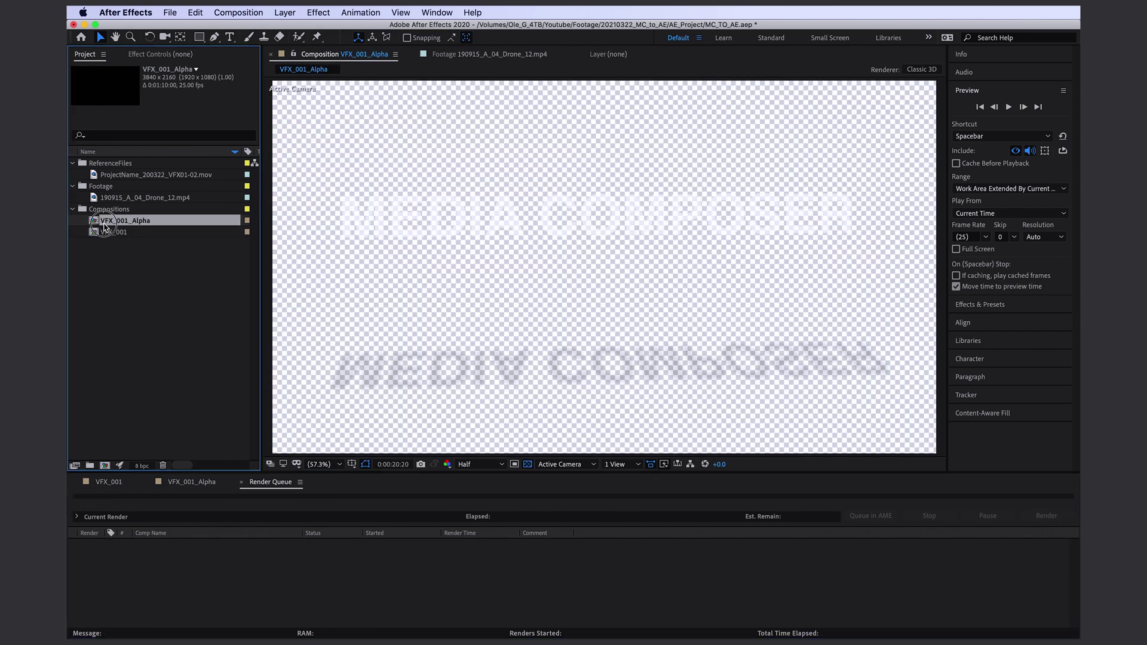
{"action": "left_click_drag", "start_coordinate": [98, 226], "coordinate": [164, 568]}
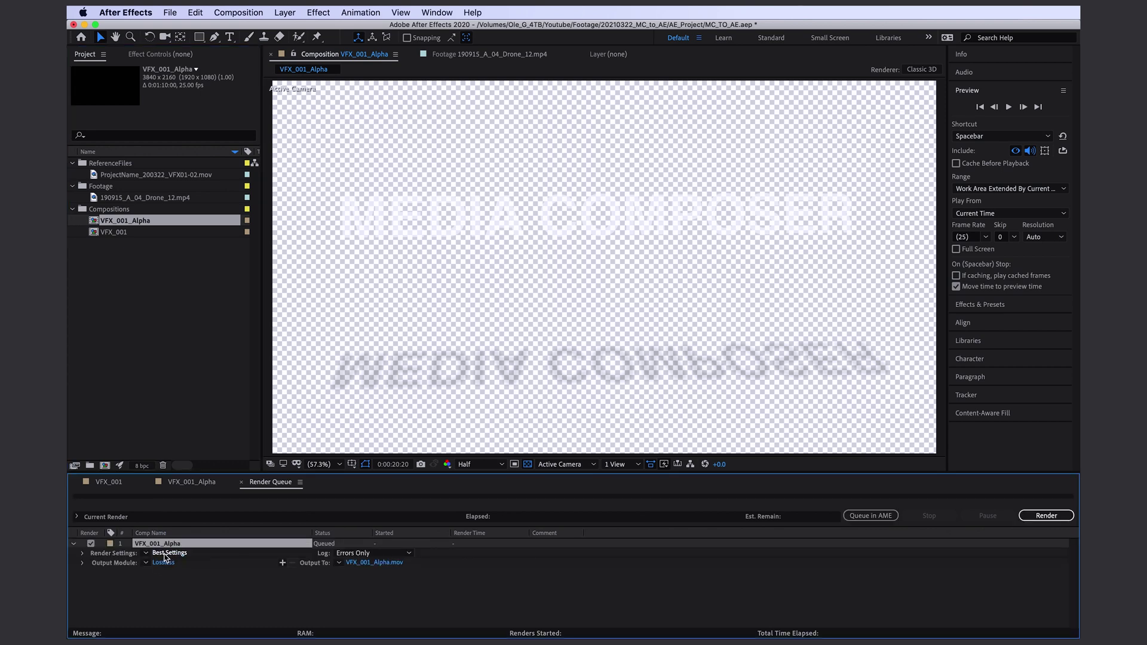
{"action": "left_click", "coordinate": [168, 553]}
{"action": "left_click", "coordinate": [193, 134]}
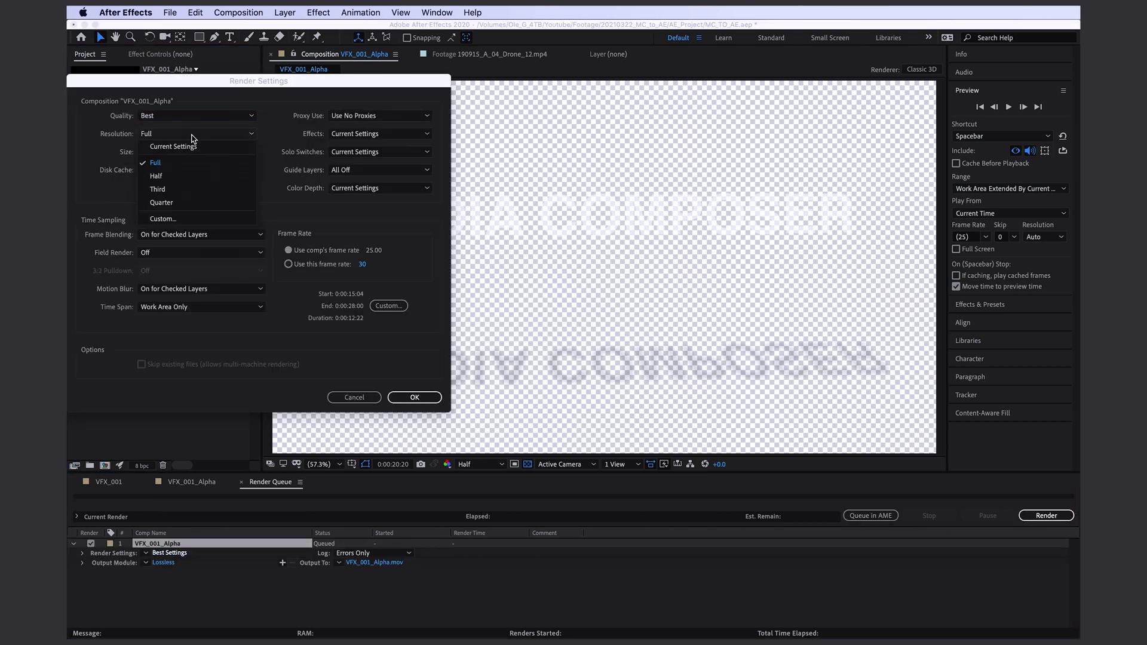
{"action": "left_click", "coordinate": [189, 176]}
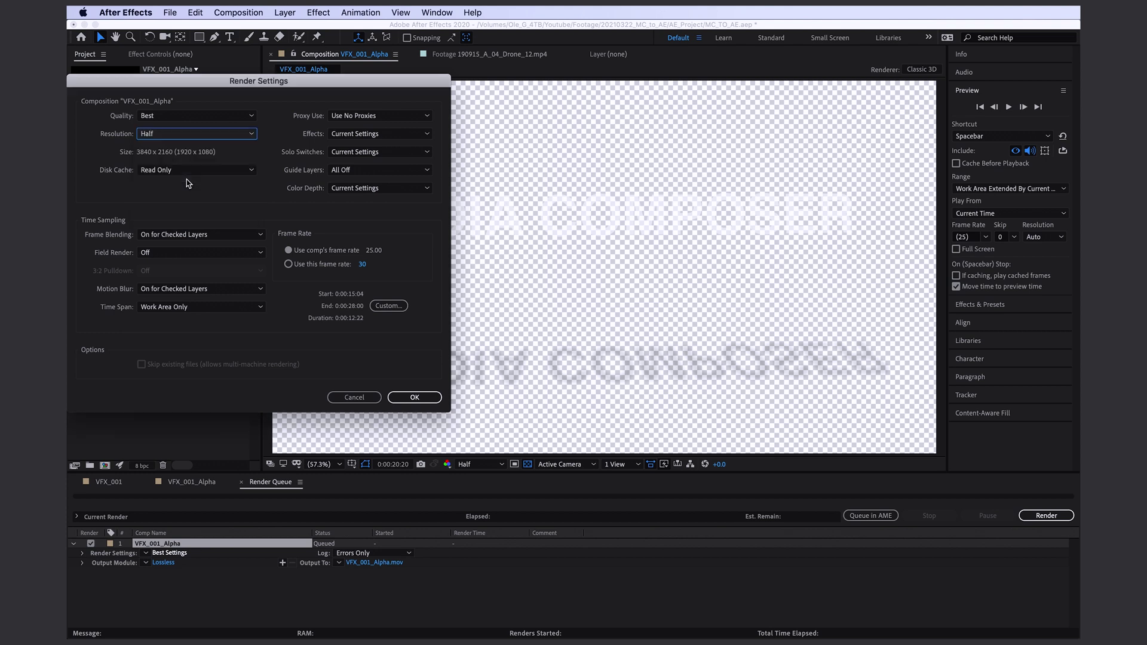
{"action": "left_click", "coordinate": [414, 398]}
Step: Set the output module to QuickTime Animation with RGB + Alpha channels, Premultiplied (Matted)
{"action": "left_click", "coordinate": [164, 562]}
{"action": "left_click", "coordinate": [350, 193]}
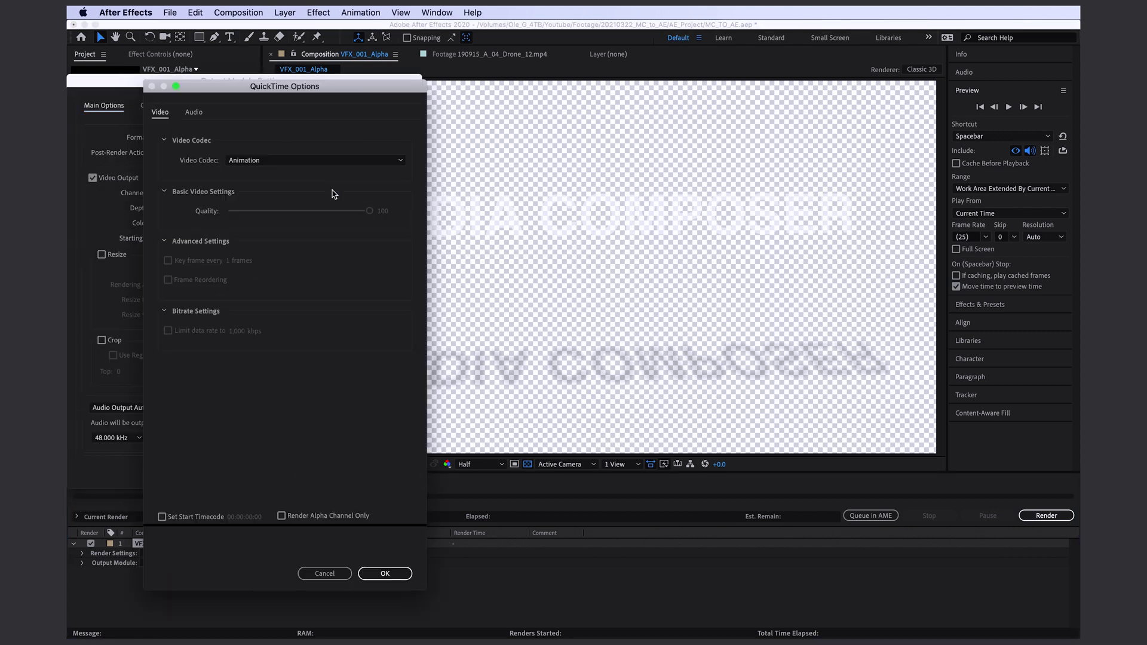
{"action": "left_click", "coordinate": [298, 161]}
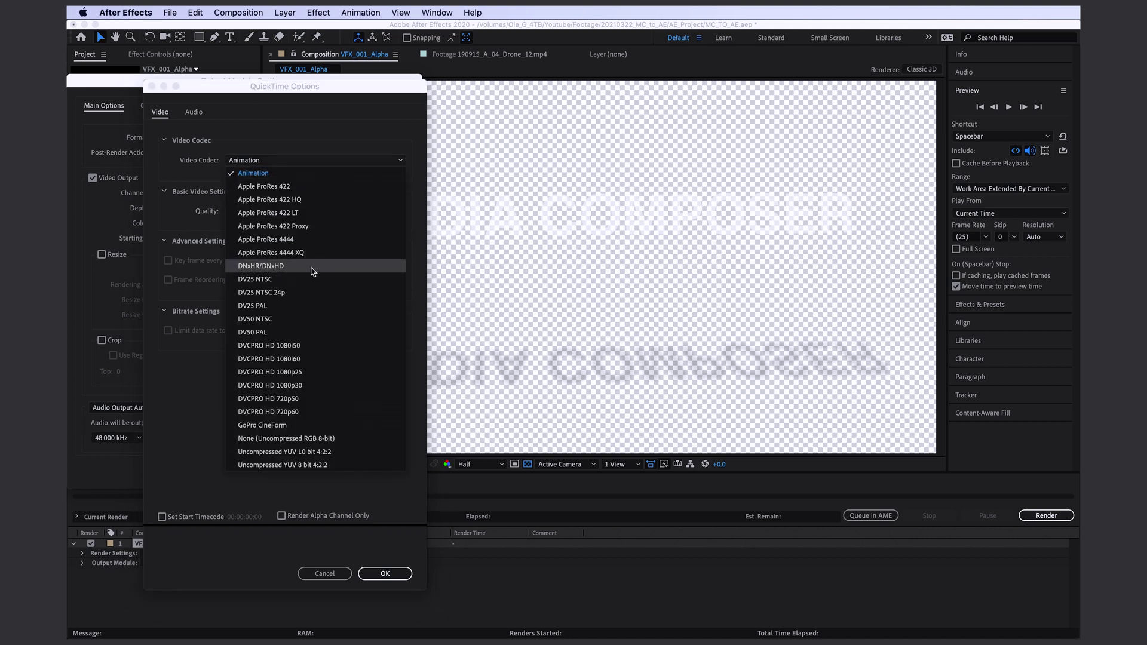
{"action": "left_click", "coordinate": [257, 173]}
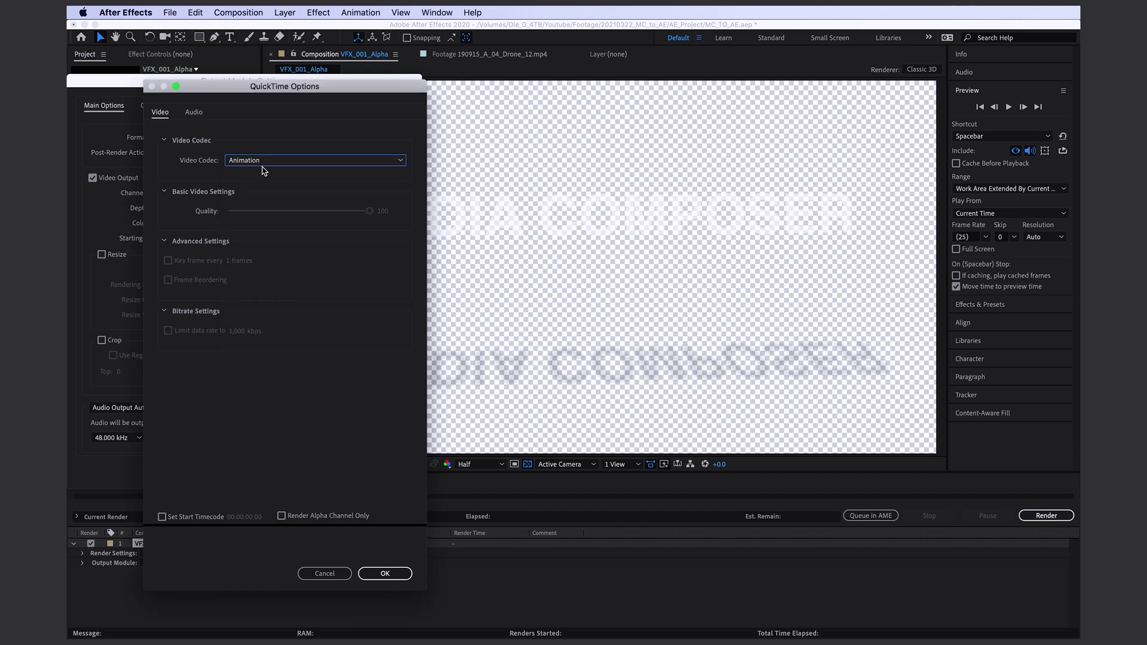
{"action": "left_click", "coordinate": [385, 574]}
{"action": "left_click", "coordinate": [213, 193]}
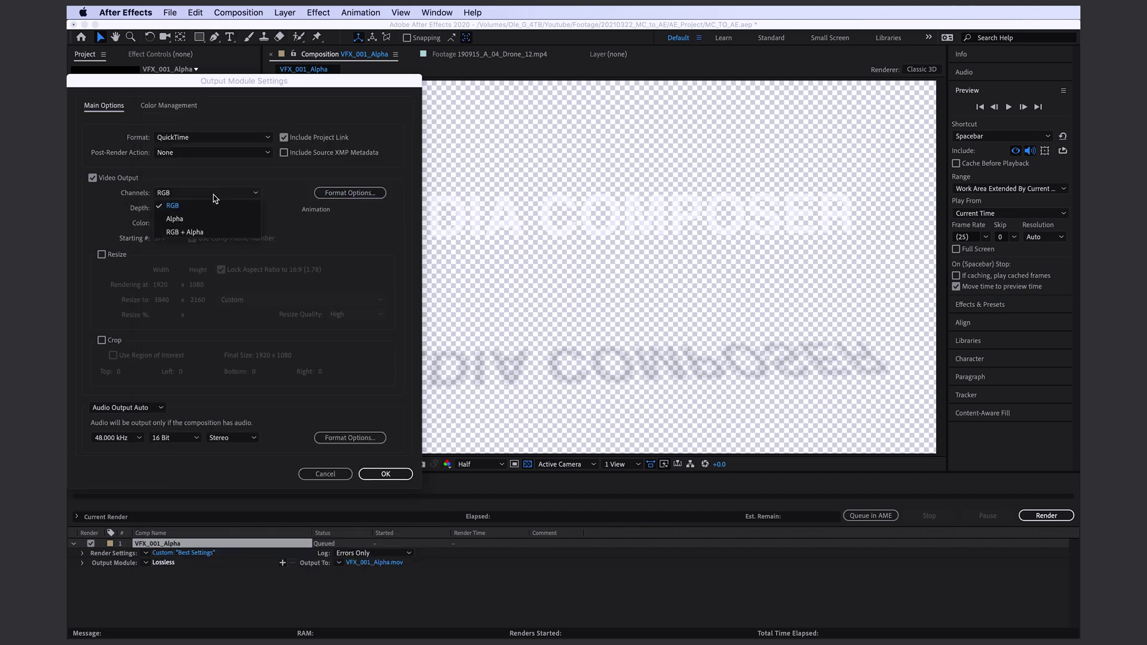
{"action": "left_click", "coordinate": [193, 232]}
{"action": "left_click", "coordinate": [200, 222]}
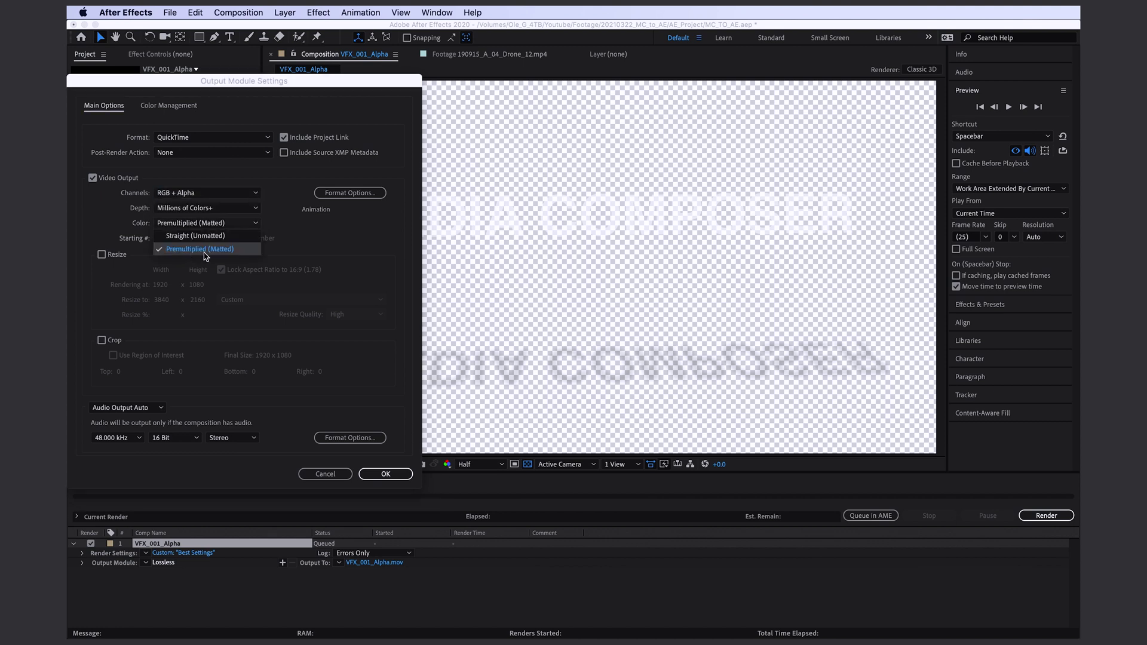
{"action": "left_click", "coordinate": [199, 250]}
{"action": "left_click", "coordinate": [385, 474]}
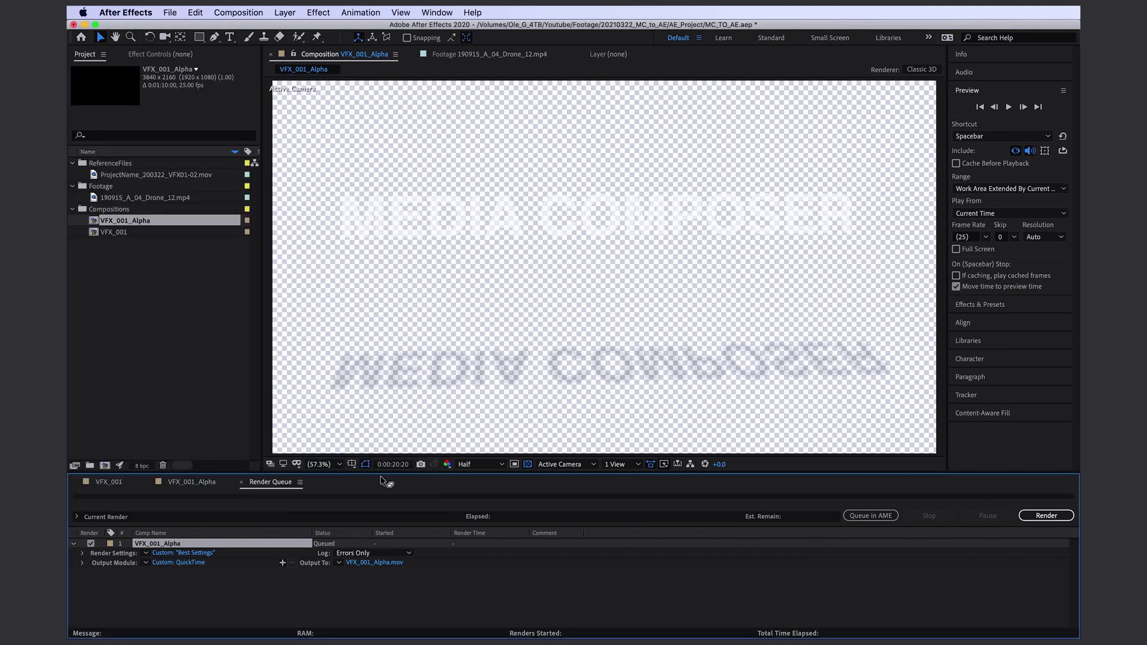
Step: Save the alpha movie as ProjectName_VFX_001_Alphamov.mov and render it
{"action": "left_click", "coordinate": [374, 562]}
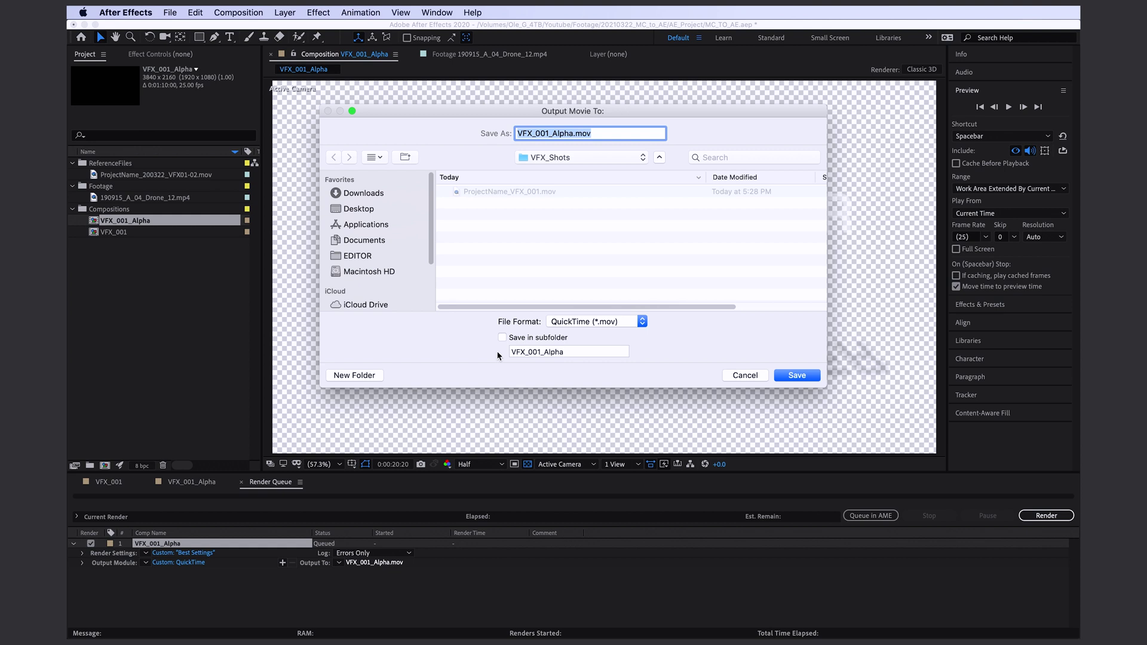
{"action": "left_click", "coordinate": [548, 193]}
{"action": "key", "text": "Right"}
{"action": "key", "text": "Right"}
{"action": "type", "text": "_Alpha"}
{"action": "key", "text": "Return"}
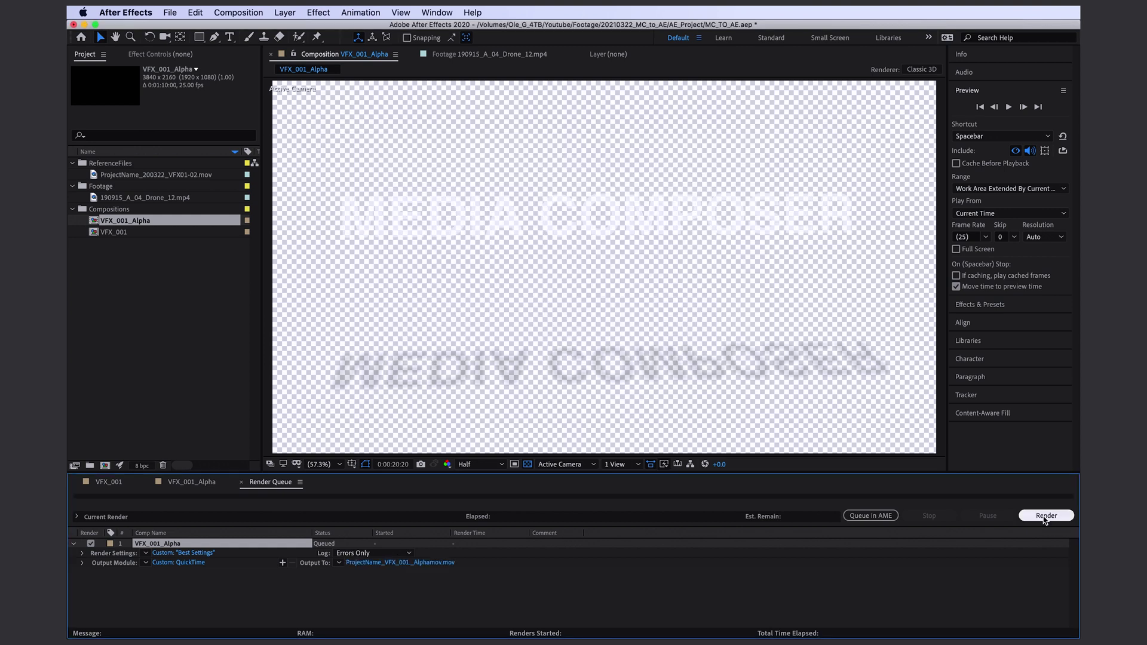
{"action": "left_click", "coordinate": [1046, 516]}
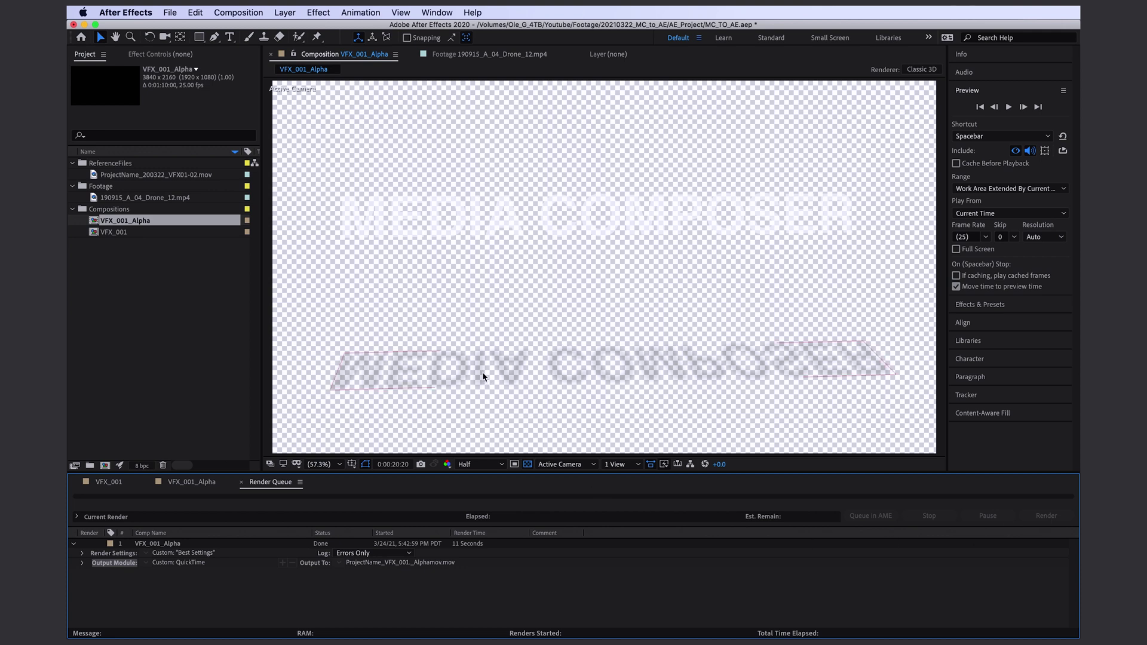
{"action": "key", "text": "super+Tab"}
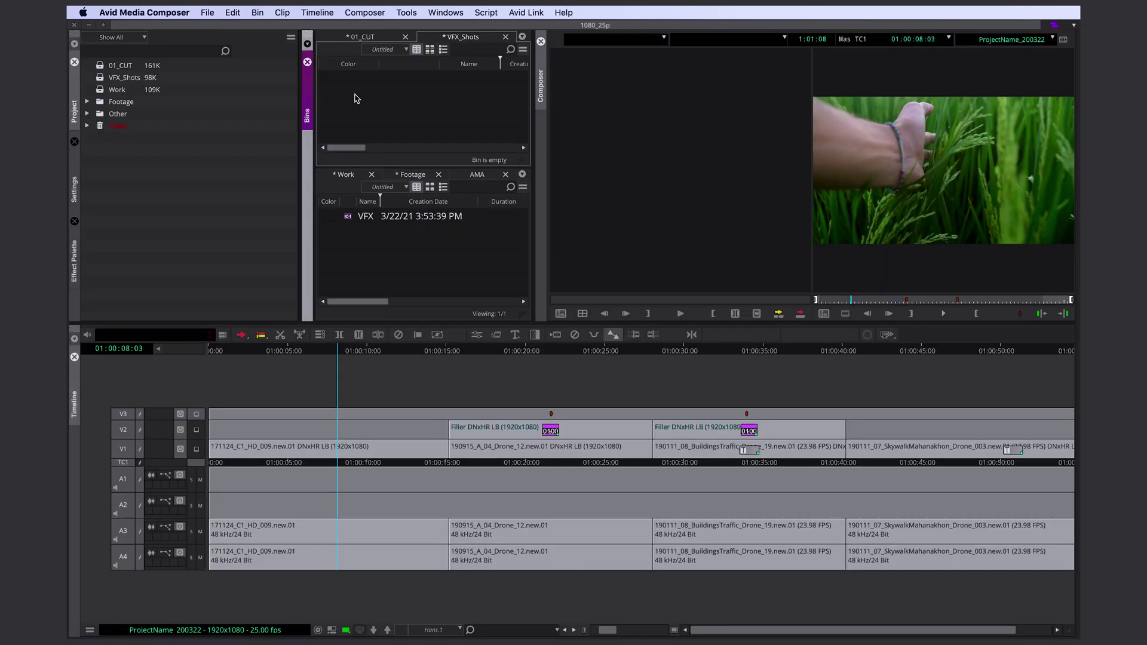
Step: Link the rendered VFX_001 .mov and its alpha version into the VFX_Shots bin via Source Browser
{"action": "right_click", "coordinate": [353, 98]}
{"action": "mouse_move", "coordinate": [404, 114]}
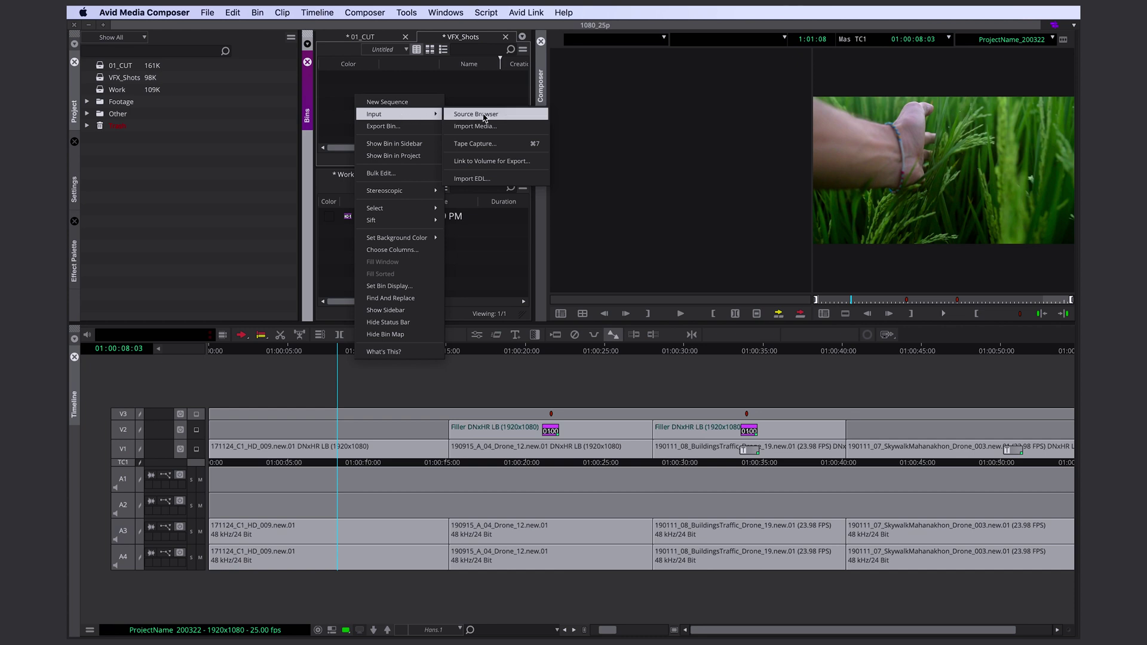
{"action": "left_click", "coordinate": [501, 115]}
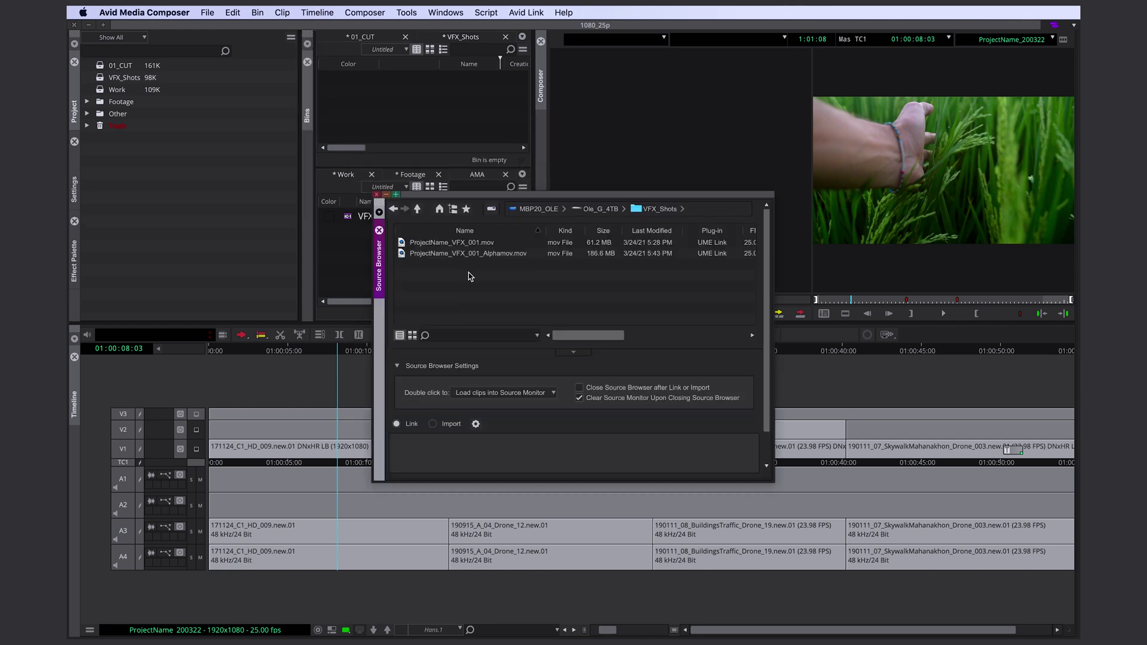
{"action": "left_click", "coordinate": [455, 244]}
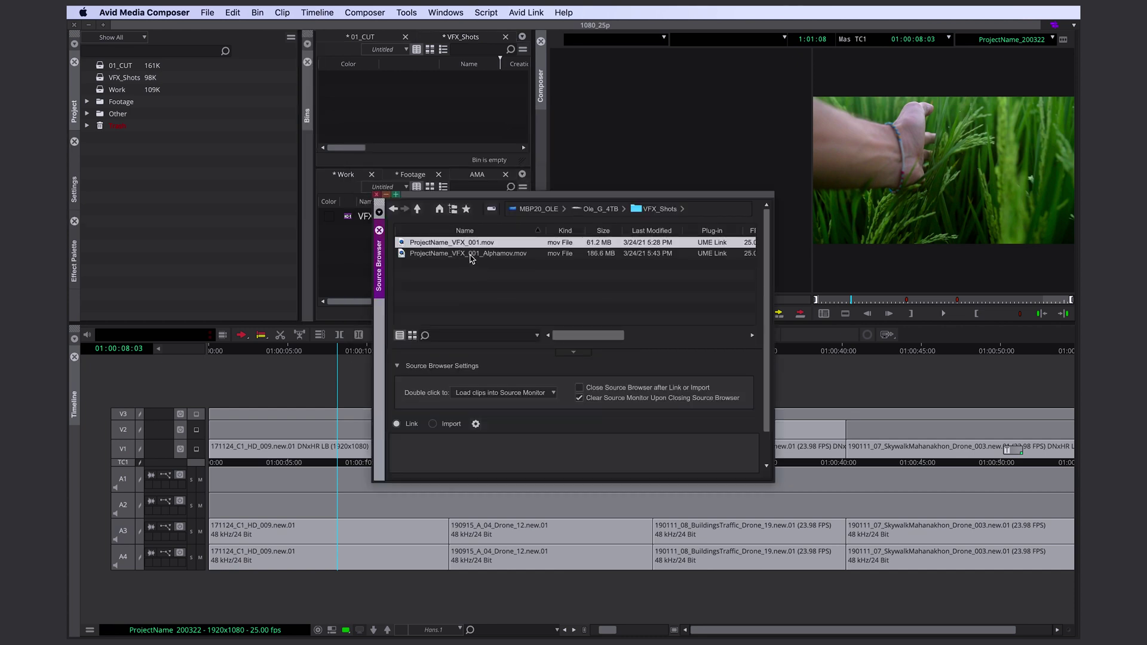
{"action": "left_click", "coordinate": [475, 256], "text": "shift"}
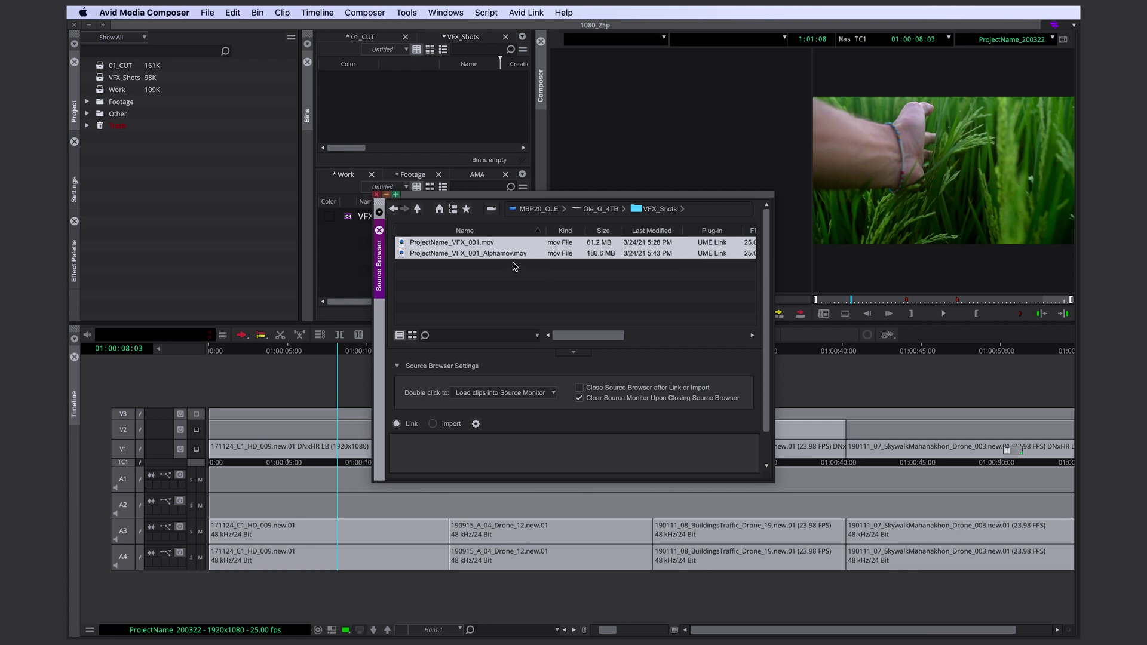
{"action": "left_click_drag", "start_coordinate": [770, 478], "coordinate": [810, 505]}
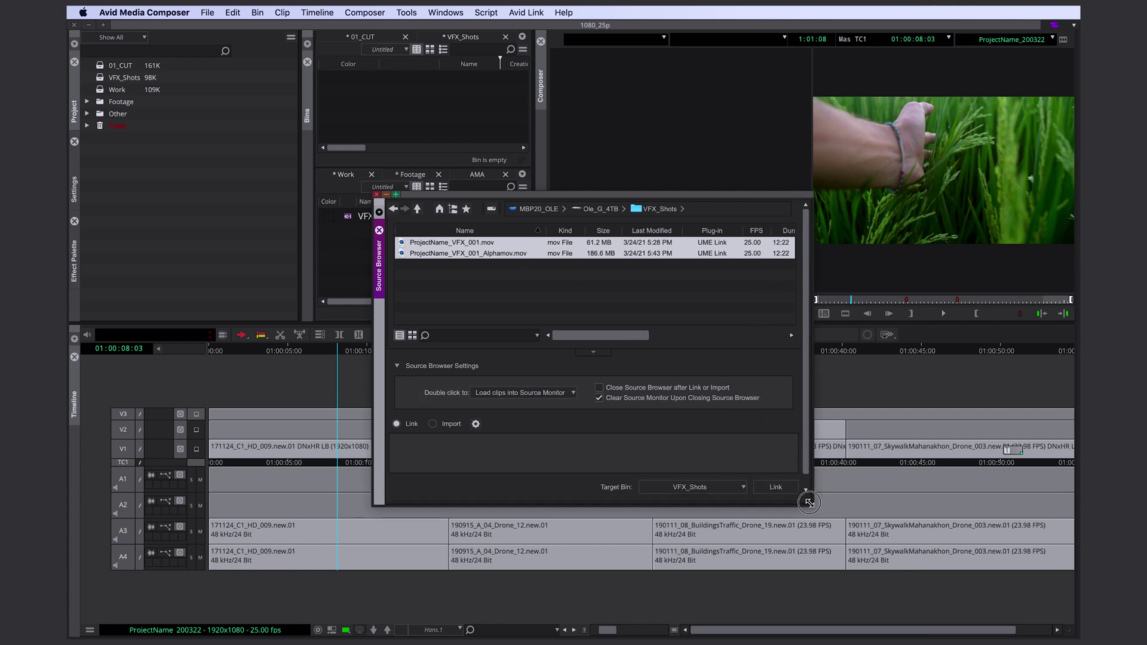
{"action": "left_click", "coordinate": [782, 485]}
Step: Select the linked ProjectName_VFX_001 clip in the VFX_Shots bin
{"action": "left_click", "coordinate": [377, 194]}
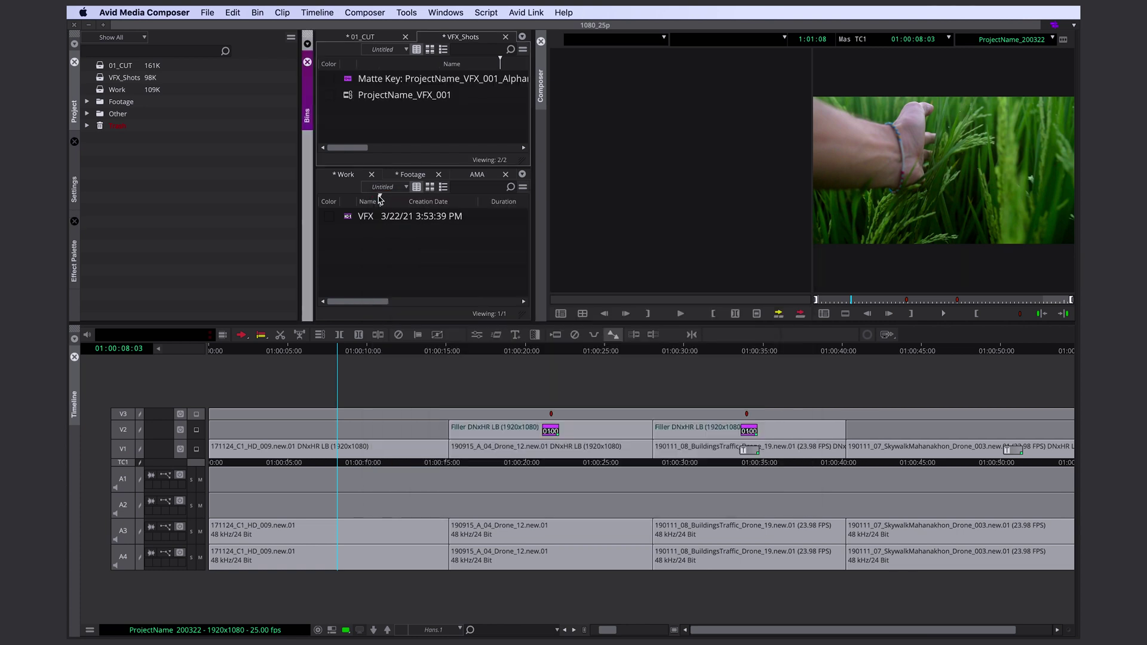
{"action": "left_click", "coordinate": [353, 81]}
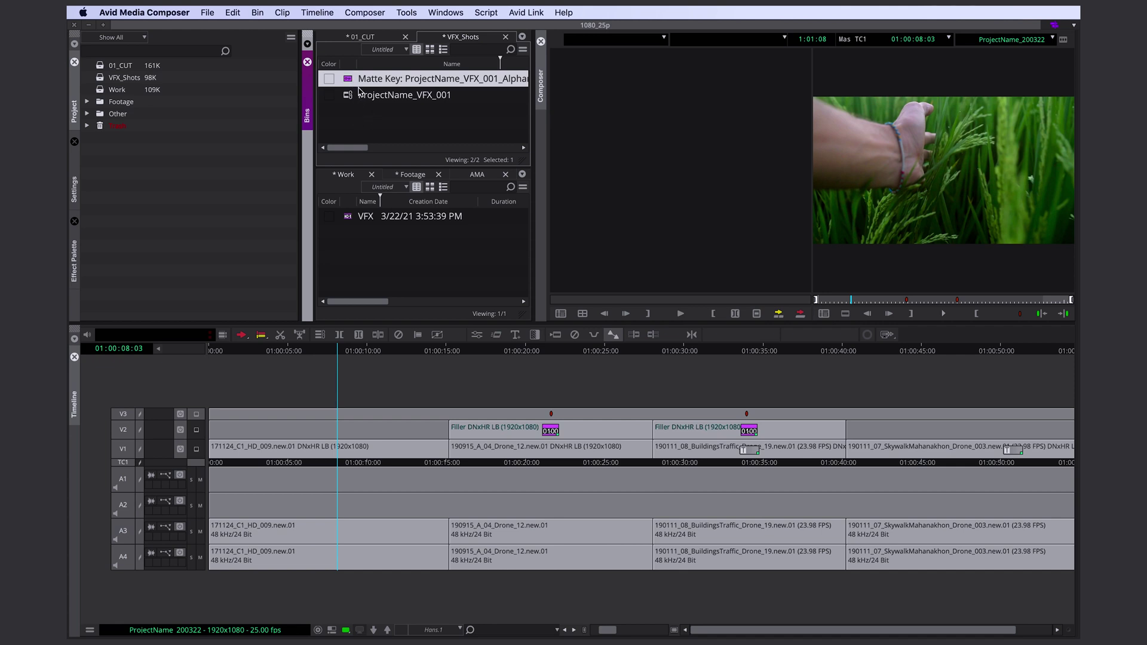
{"action": "left_click", "coordinate": [344, 99]}
{"action": "scroll", "coordinate": [352, 125], "scroll_direction": "right", "scroll_amount": 5}
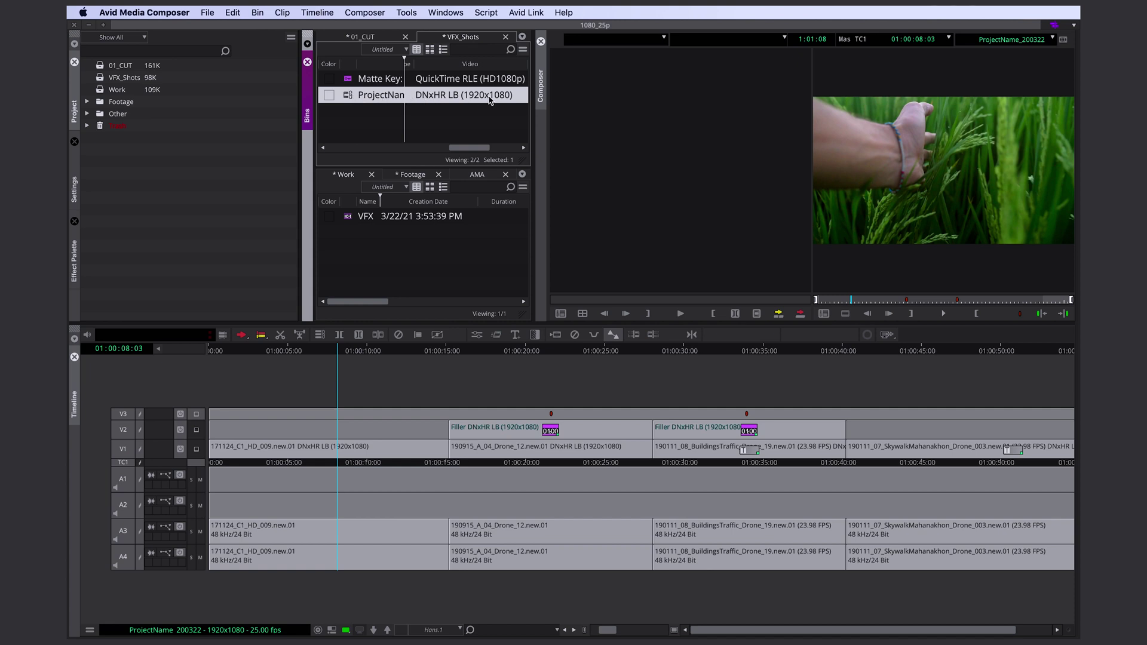
{"action": "right_click", "coordinate": [352, 98]}
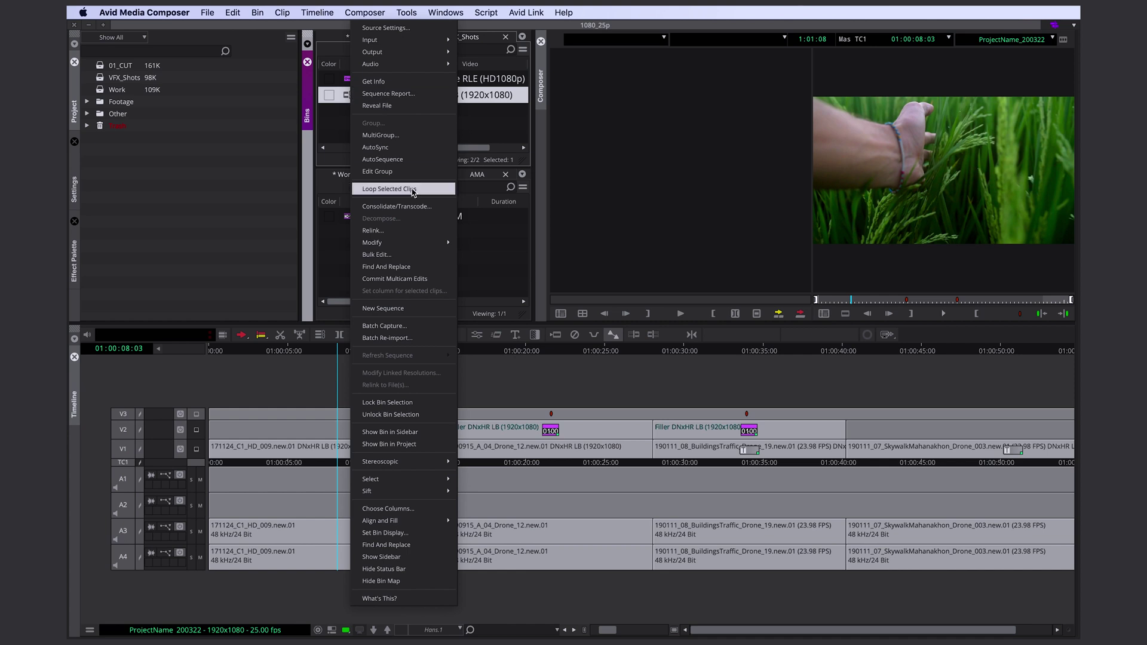
Step: Consolidate the VFX_001 clip onto Ole_G_4TB, copying media even if already on the drive
{"action": "left_click", "coordinate": [385, 206]}
{"action": "left_click", "coordinate": [382, 205]}
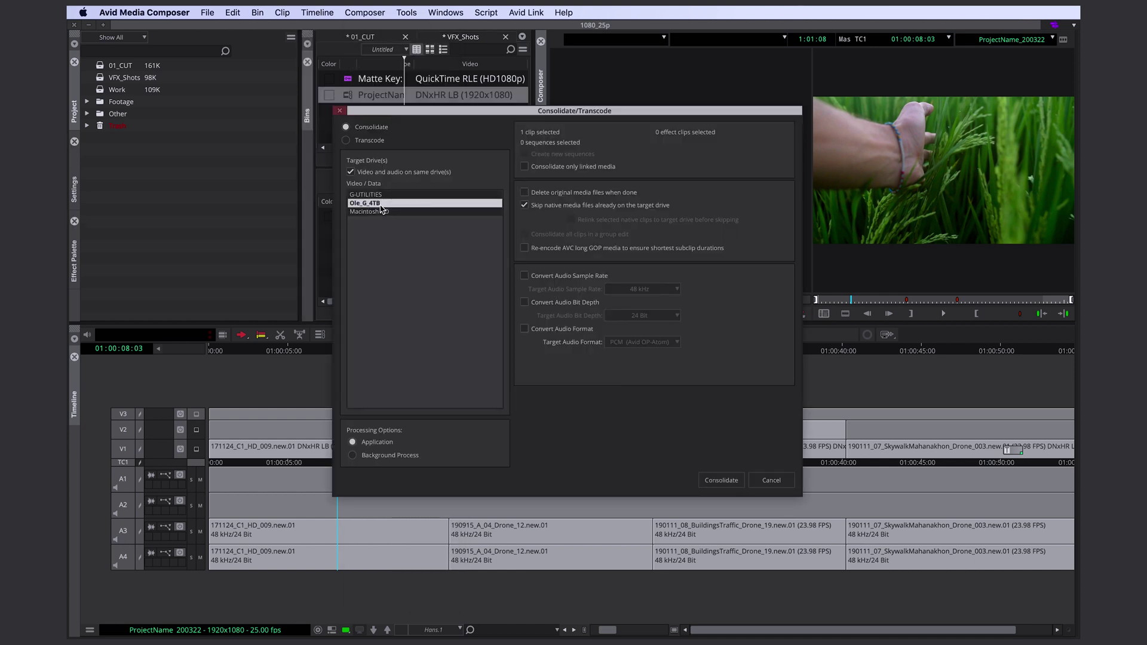
{"action": "left_click", "coordinate": [540, 206]}
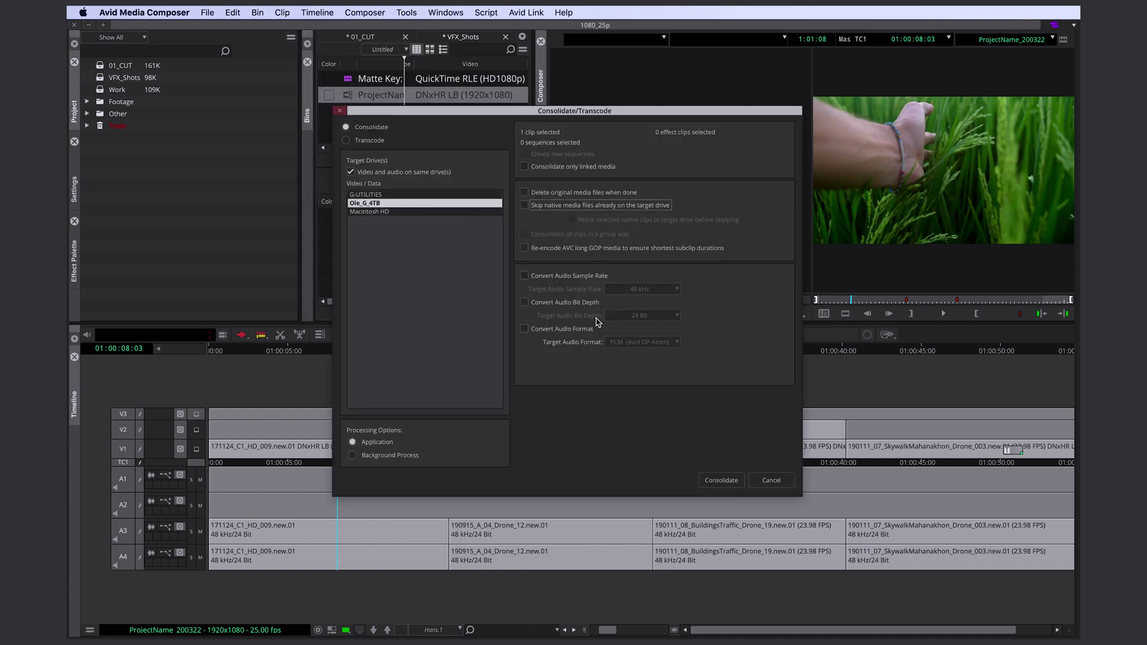
{"action": "left_click", "coordinate": [721, 481]}
{"action": "left_click", "coordinate": [651, 362]}
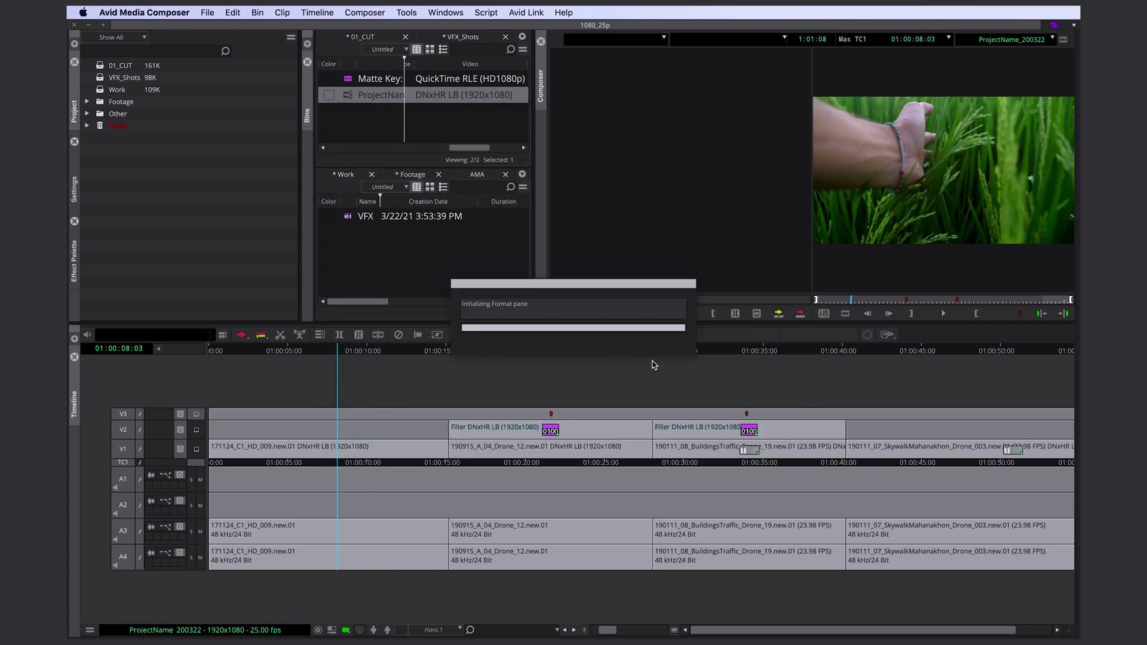
Step: Transcode the Matte Key alpha clip to DNxHR LB
{"action": "left_click", "coordinate": [350, 96]}
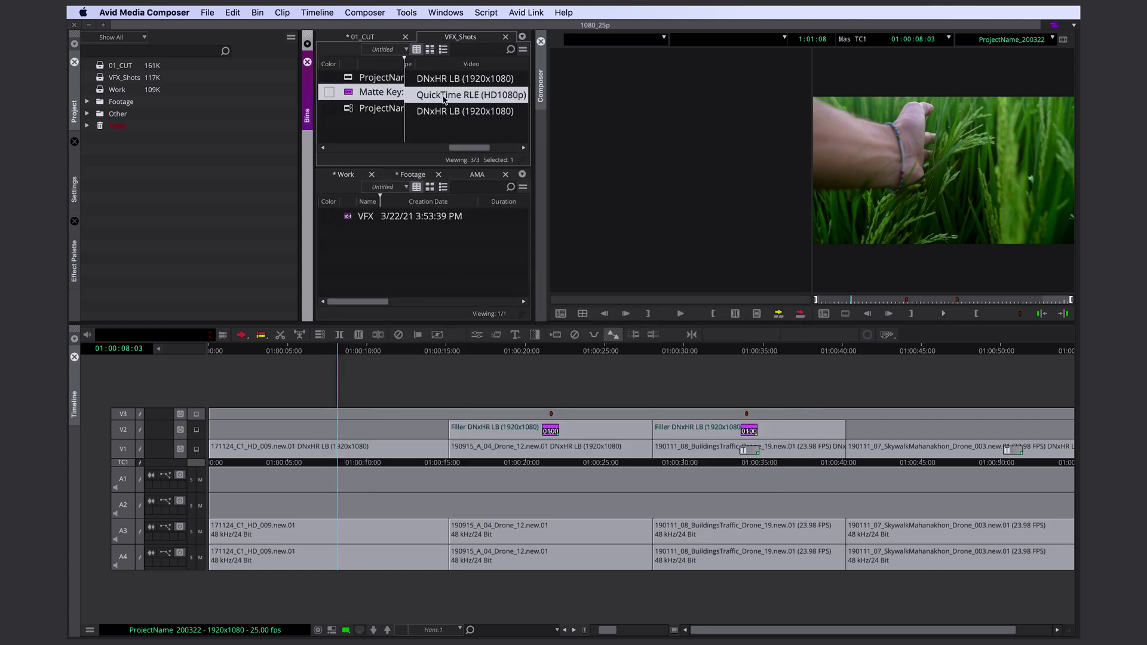
{"action": "right_click", "coordinate": [348, 96]}
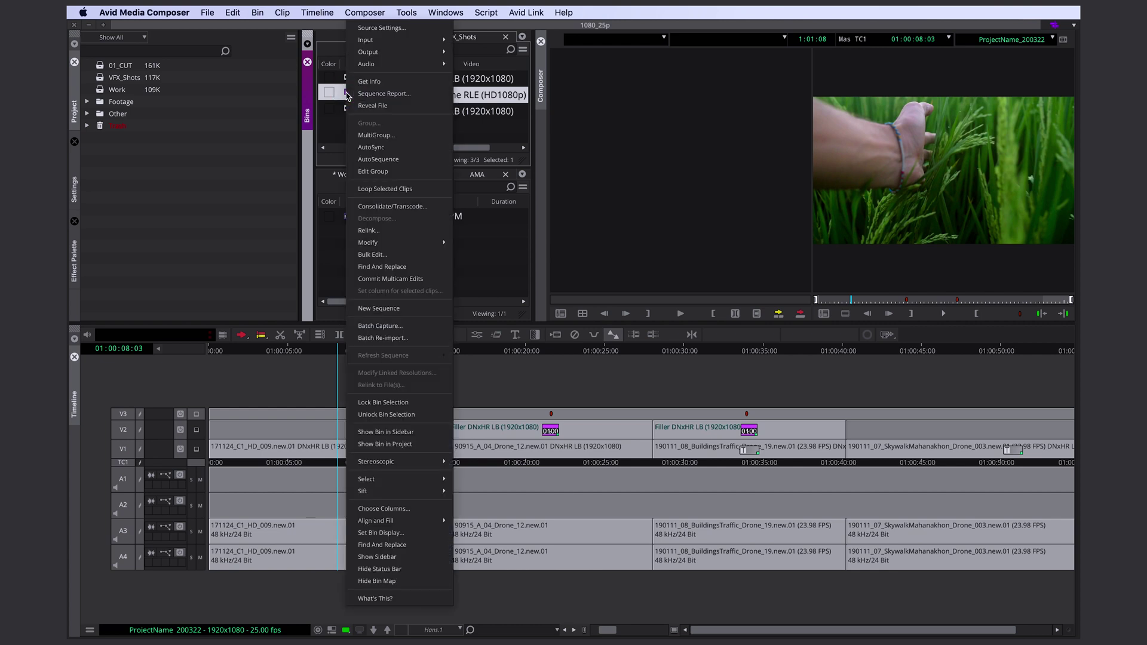
{"action": "left_click", "coordinate": [397, 206]}
{"action": "left_click", "coordinate": [347, 141]}
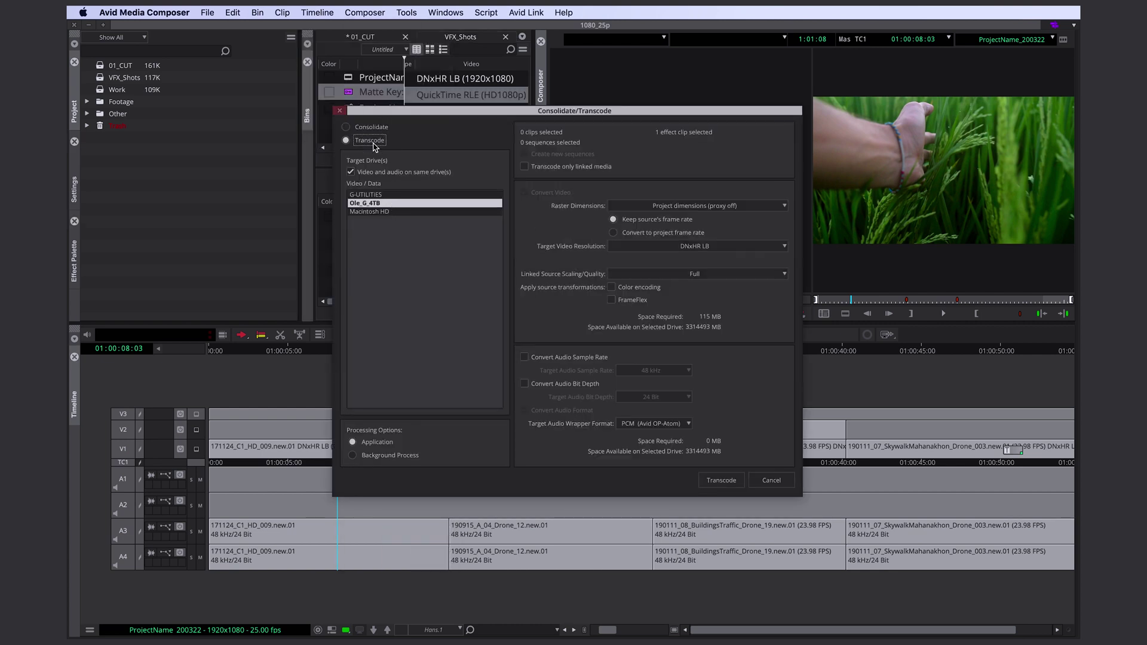
{"action": "left_click", "coordinate": [660, 246]}
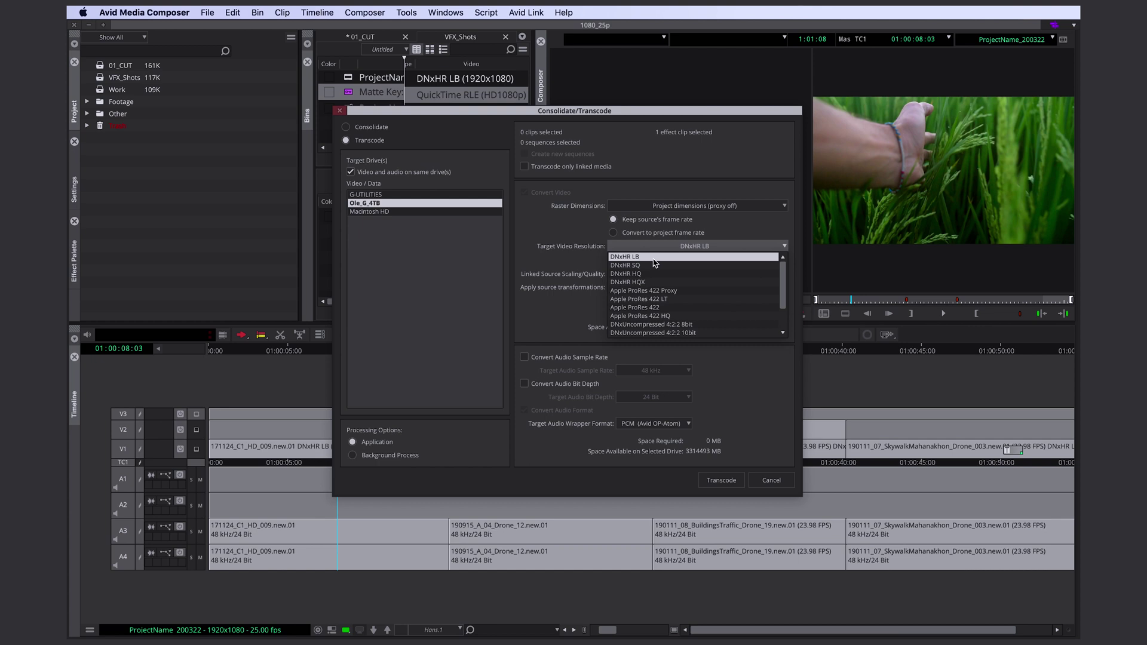
{"action": "left_click", "coordinate": [629, 261]}
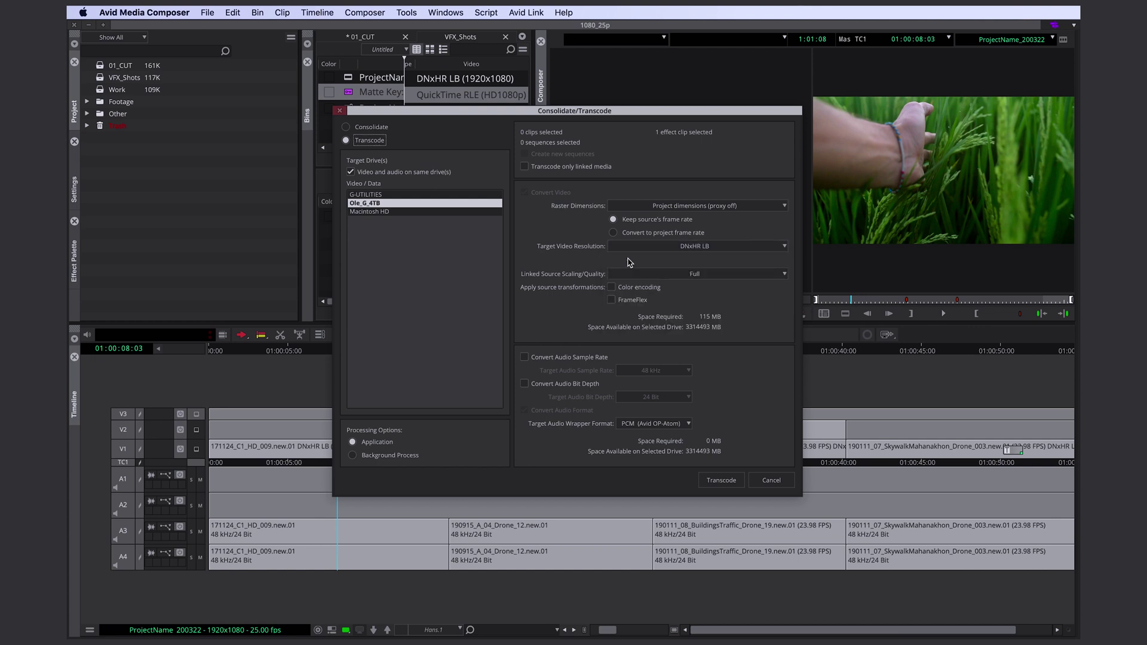
{"action": "left_click", "coordinate": [722, 481]}
Step: Mark both newly created clips green in the bin
{"action": "left_click", "coordinate": [353, 93]}
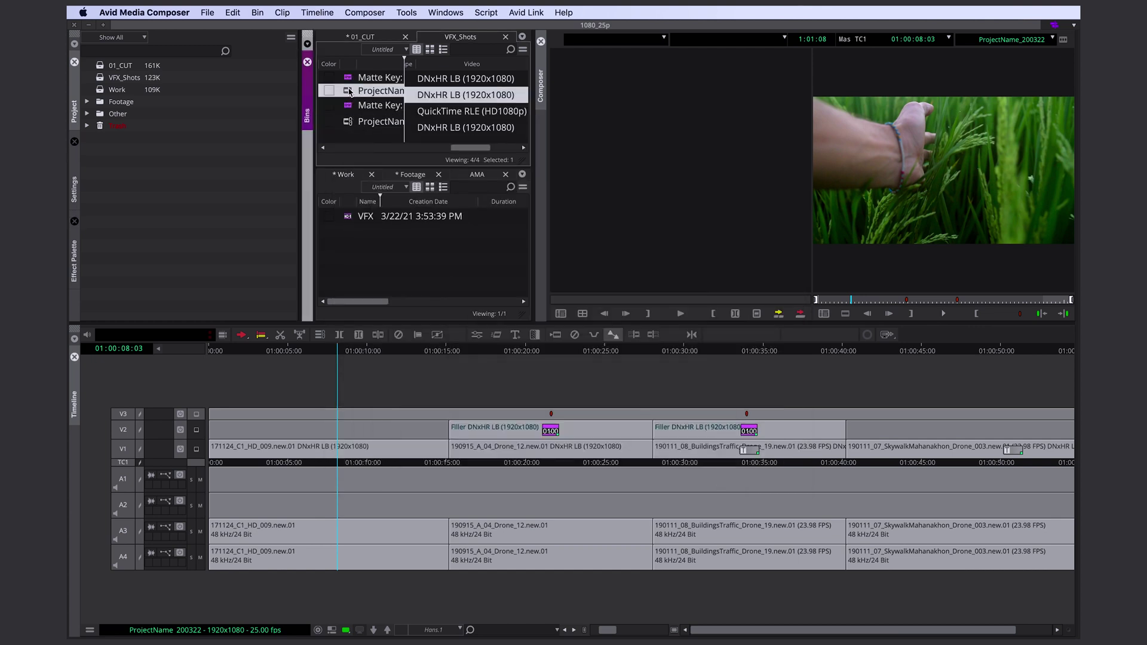
{"action": "left_click", "coordinate": [347, 78], "text": "shift"}
{"action": "left_click", "coordinate": [335, 90]}
{"action": "left_click", "coordinate": [341, 98]}
{"action": "left_click", "coordinate": [342, 98]}
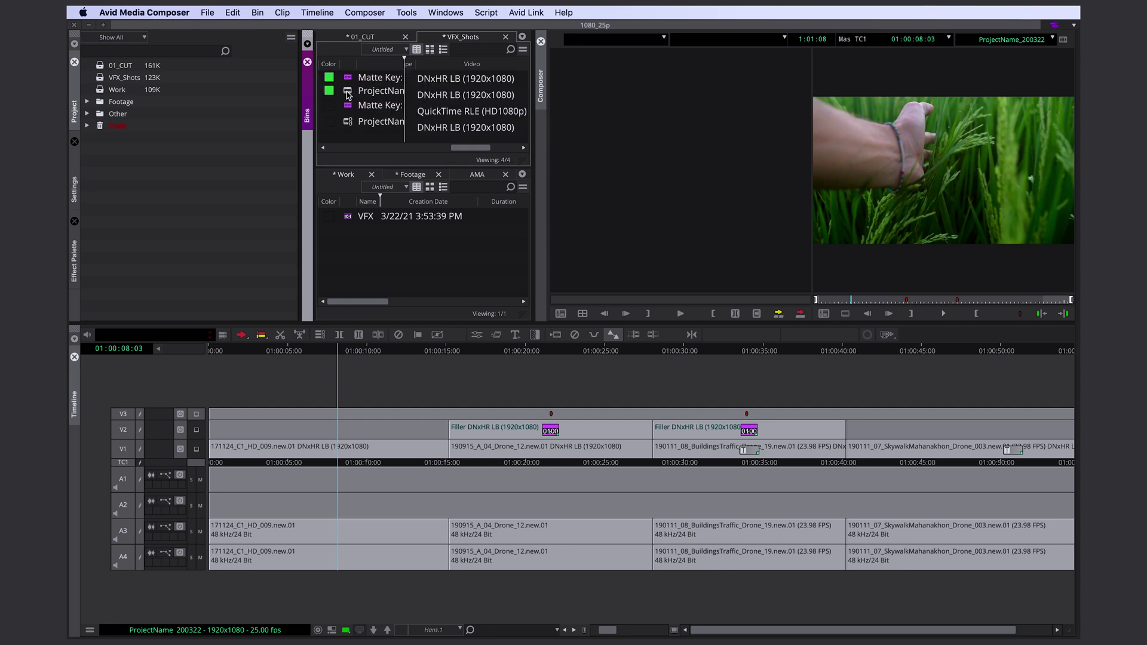
Step: Overwrite the V2 filler above the drone shot with the VFX_001 clip, patched source V1 to V2
{"action": "double_click", "coordinate": [350, 95]}
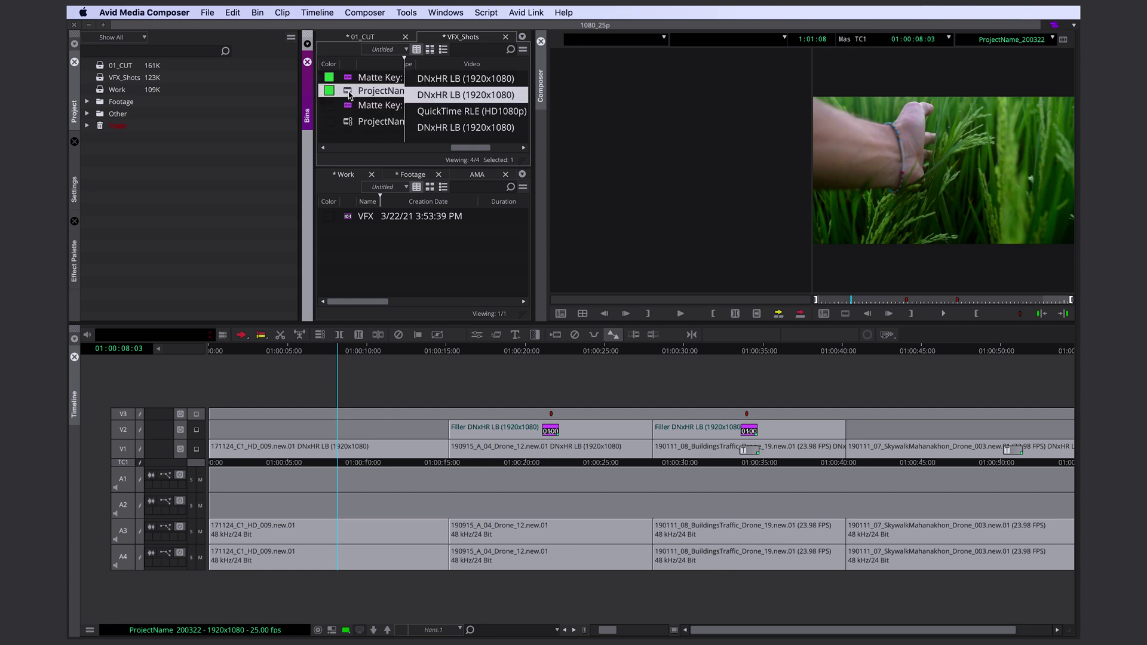
{"action": "left_click", "coordinate": [491, 418]}
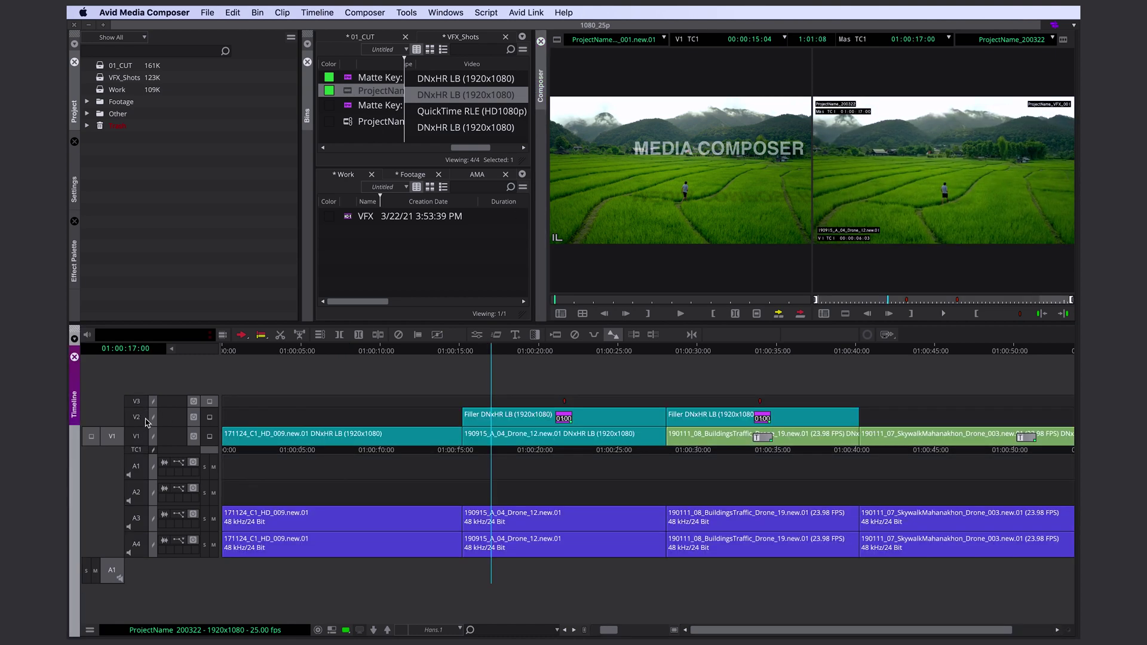
{"action": "left_click_drag", "start_coordinate": [147, 422], "coordinate": [143, 418]}
{"action": "left_click_drag", "start_coordinate": [561, 467], "coordinate": [541, 466]}
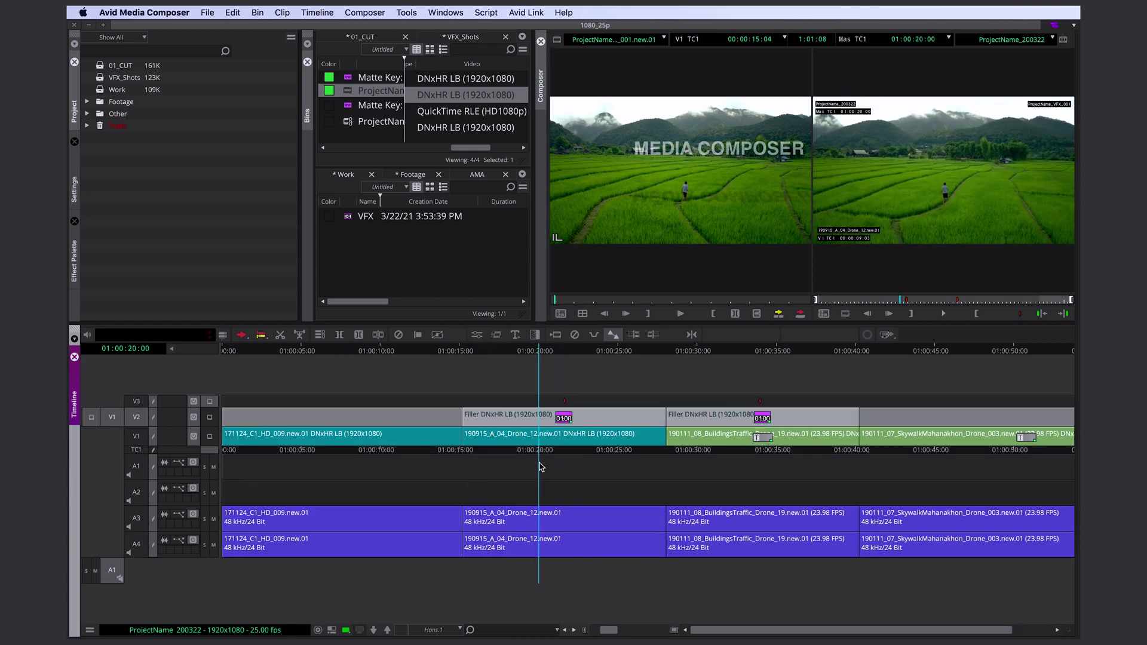
{"action": "key", "text": "t"}
{"action": "key", "text": "b"}
Step: Play through the new VFX shot, then load and scrub the Matte Key alpha clip in the source monitor
{"action": "left_click", "coordinate": [505, 452]}
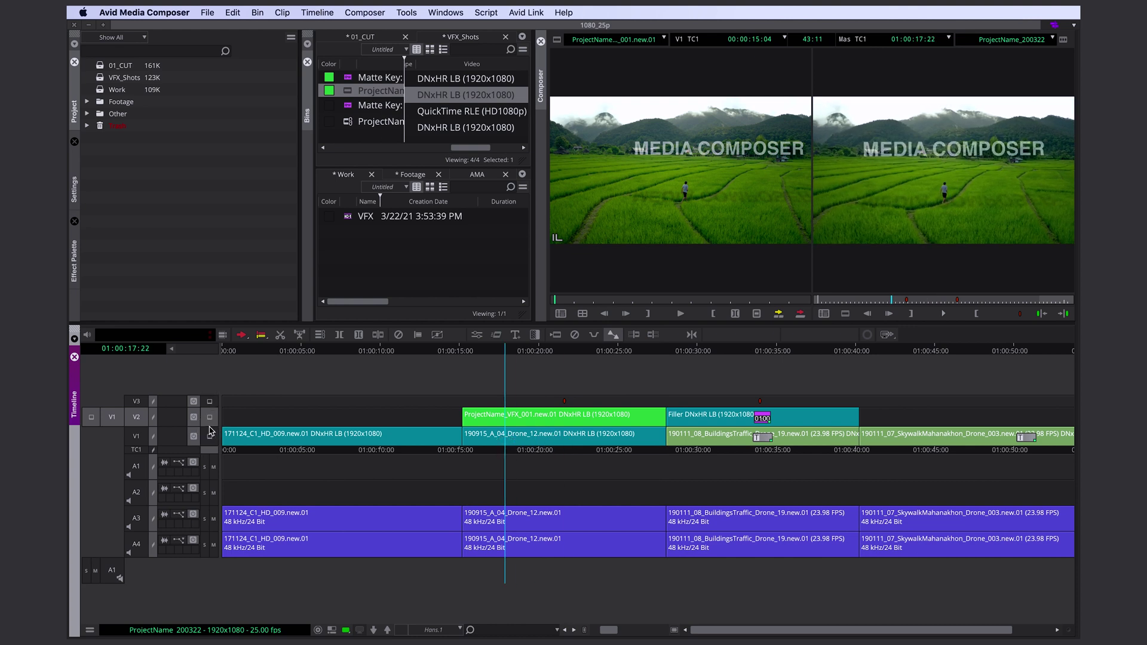
{"action": "mouse_move", "coordinate": [518, 449]}
{"action": "left_mouse_down"}
{"action": "mouse_move", "coordinate": [611, 452]}
{"action": "mouse_move", "coordinate": [486, 452]}
{"action": "mouse_move", "coordinate": [539, 450]}
{"action": "left_mouse_up"}
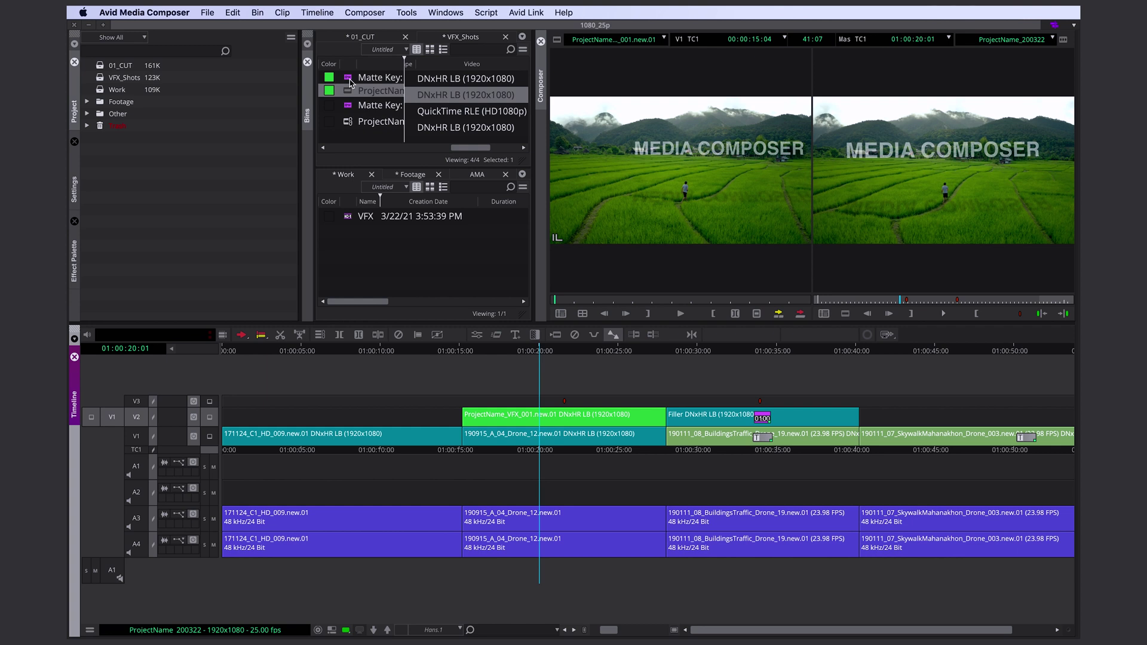
{"action": "double_click", "coordinate": [350, 83]}
{"action": "left_click_drag", "start_coordinate": [620, 302], "coordinate": [692, 302]}
Step: Mark the V2 VFX_001 clip and overwrite it with the Matte Key alpha title clip
{"action": "left_click", "coordinate": [493, 448]}
{"action": "key", "text": "t"}
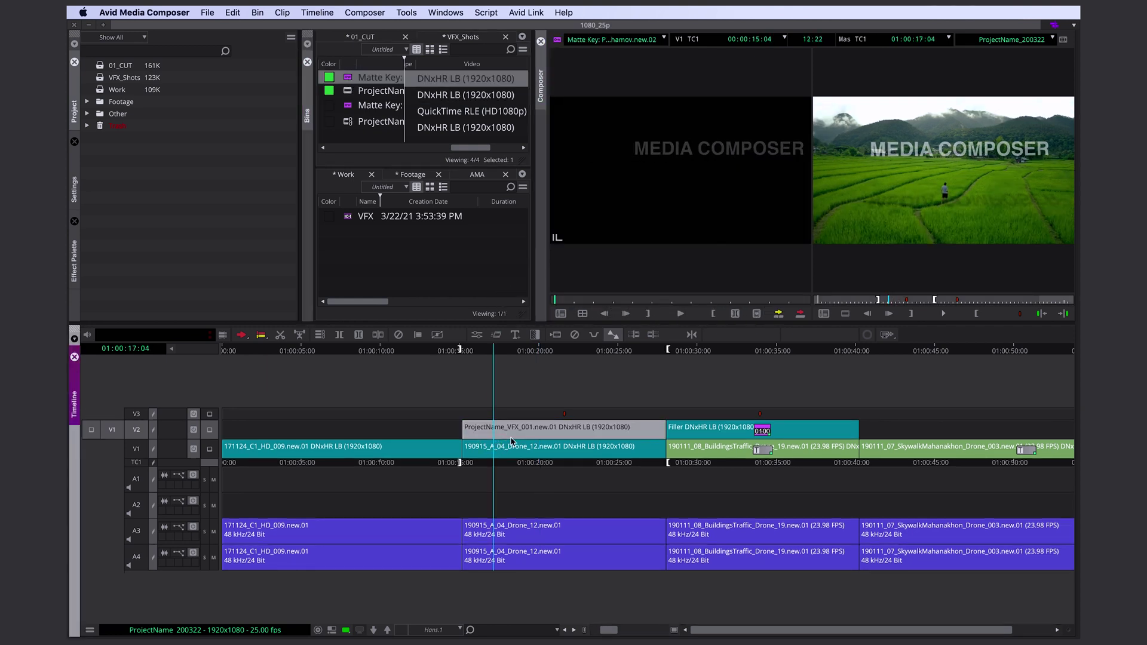
{"action": "key", "text": "b"}
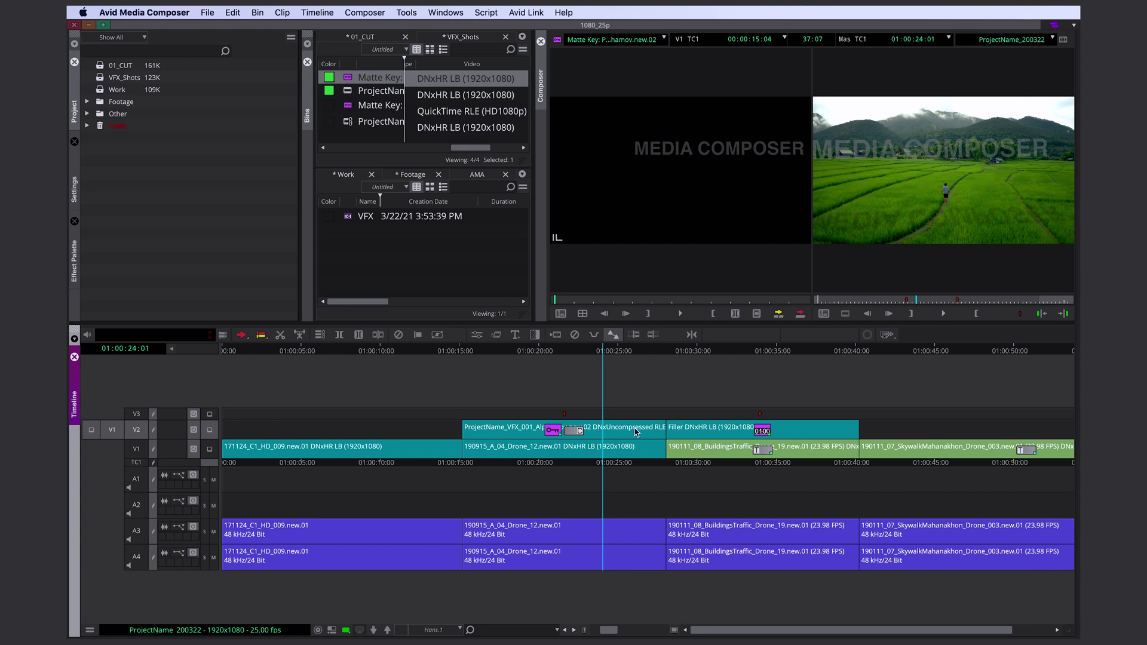
Step: Tick Foreground is pre-multiplied in the Matte Key effect's Effect Editor
{"action": "key", "text": "super+8"}
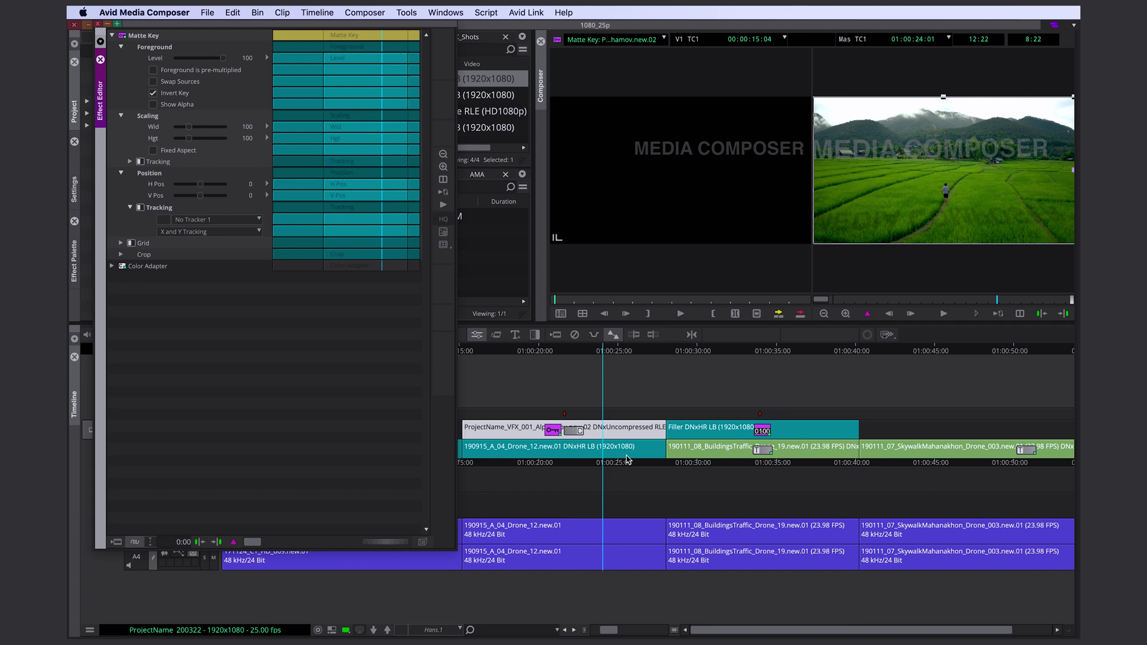
{"action": "left_click", "coordinate": [153, 71]}
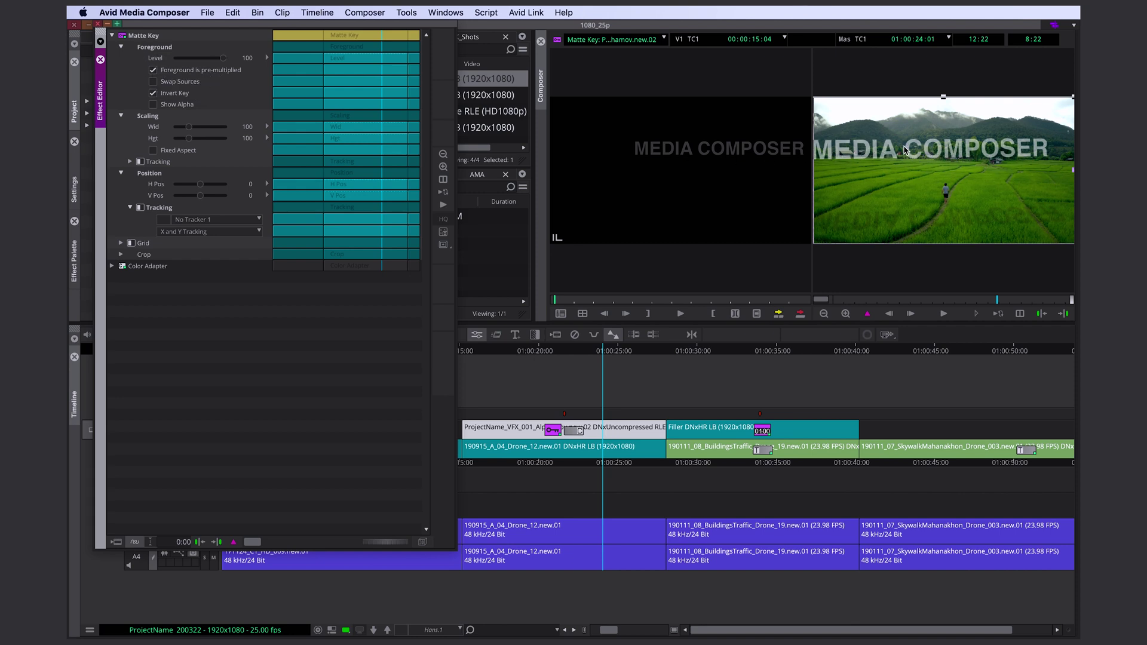